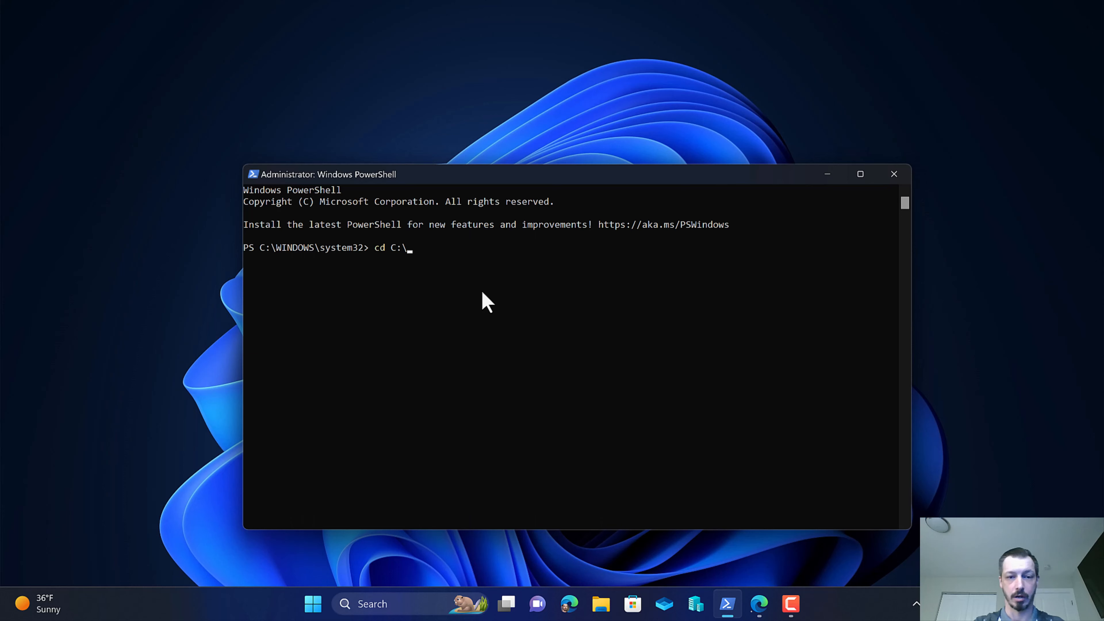
Change to the C:\scripts\repackager directory and launch IntuneWinAppUtil.exe.
{"action": "type", "text": "ripts\\"}
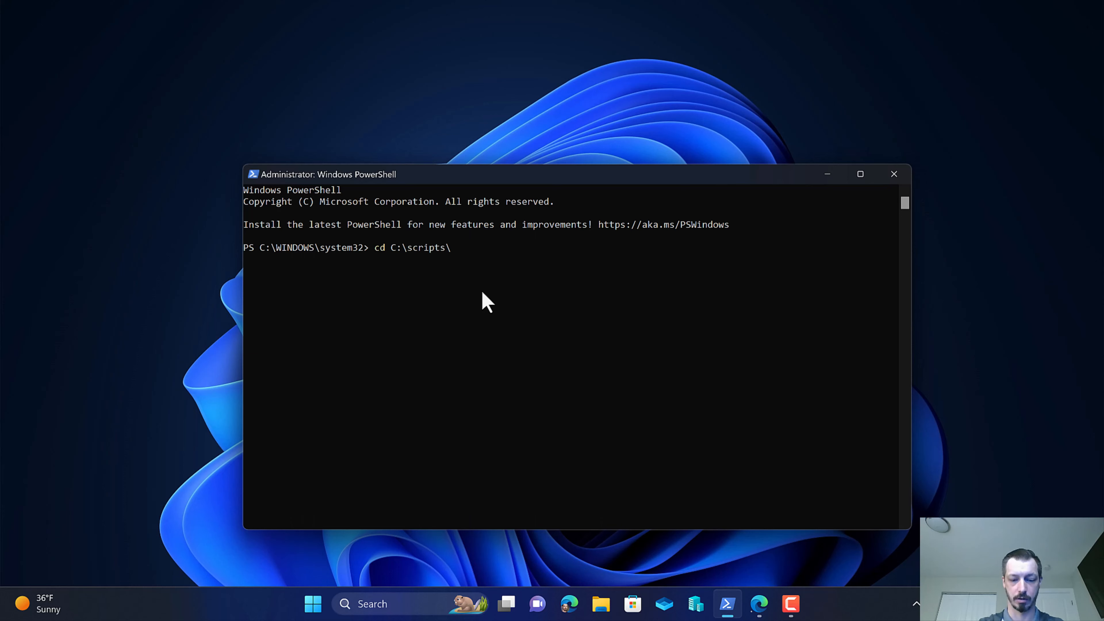
{"action": "type", "text": "repackager"}
{"action": "key", "text": "Return"}
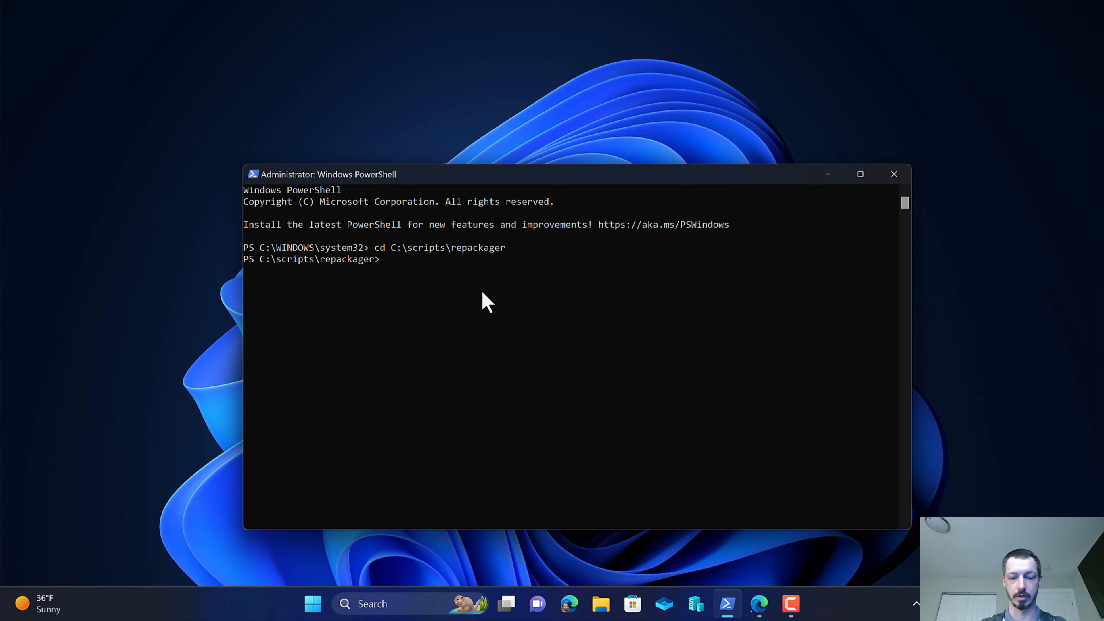
{"action": "type", "text": "intune"}
{"action": "key", "text": "Tab"}
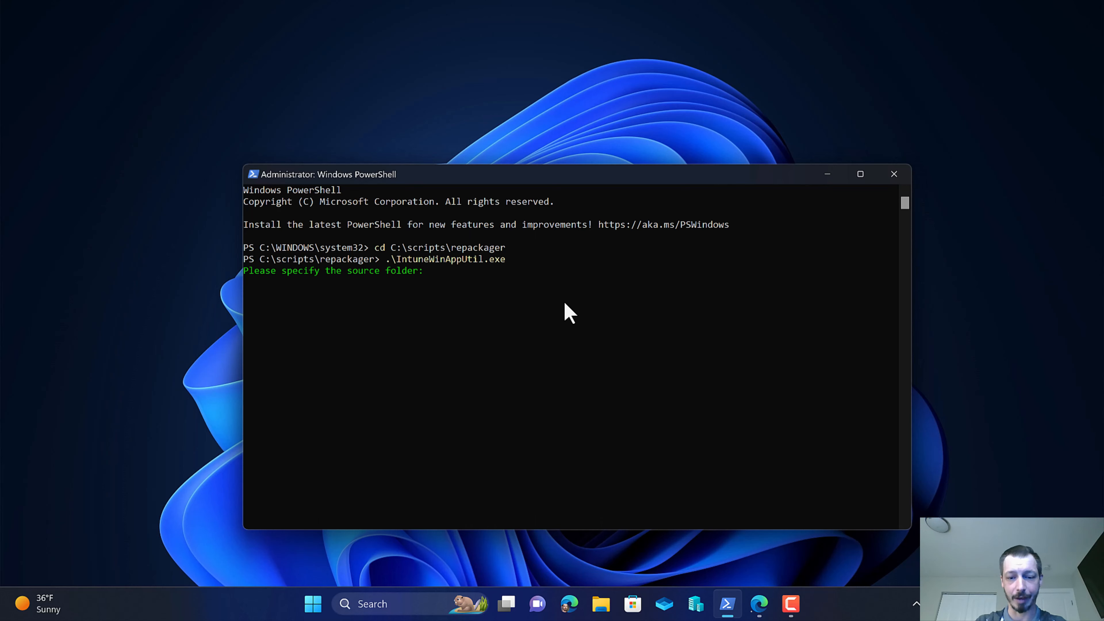
Open File Explorer and browse to C:\Scripts\Binary\Collegeboard\BlueBook\4.6.2023.
{"action": "left_click", "coordinate": [611, 609]}
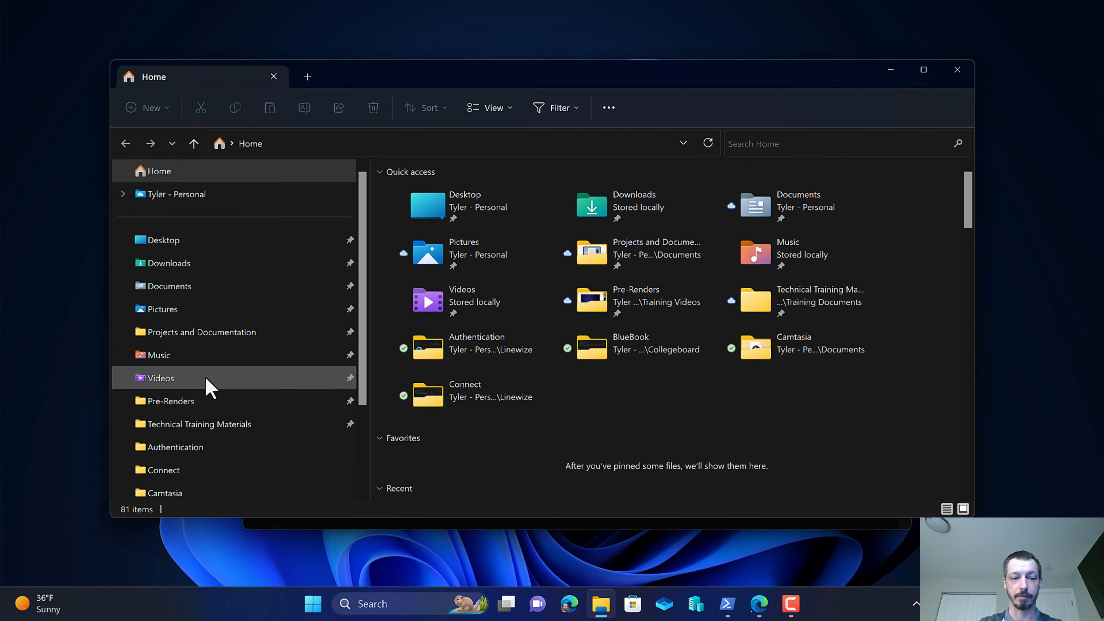
{"action": "scroll", "coordinate": [203, 413], "scroll_direction": "down", "scroll_amount": 3}
{"action": "left_click", "coordinate": [180, 449]}
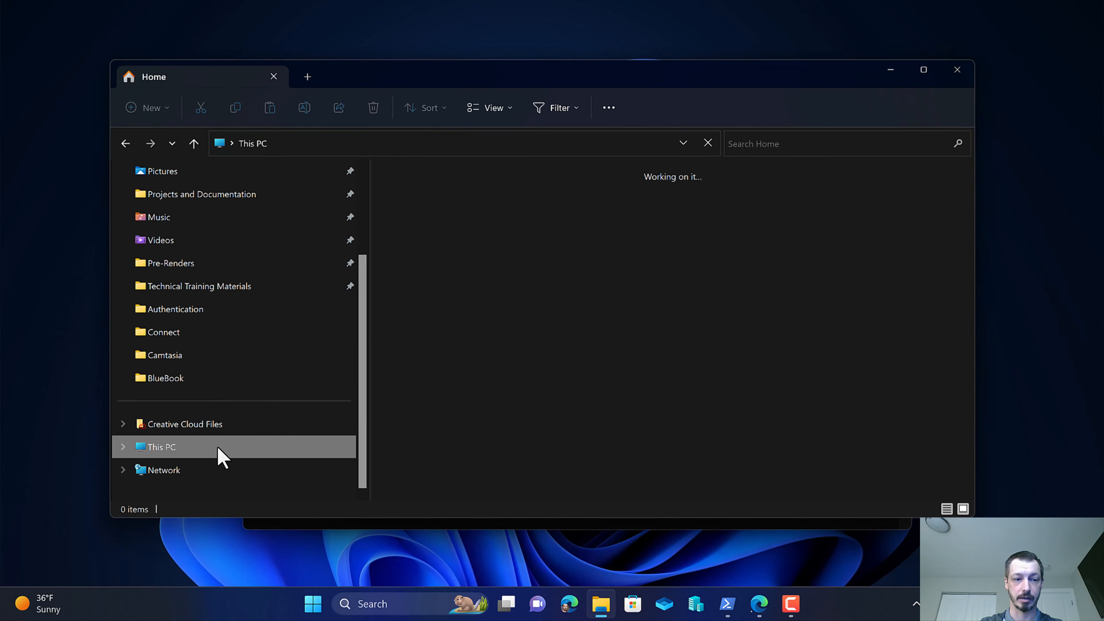
{"action": "double_click", "coordinate": [475, 208]}
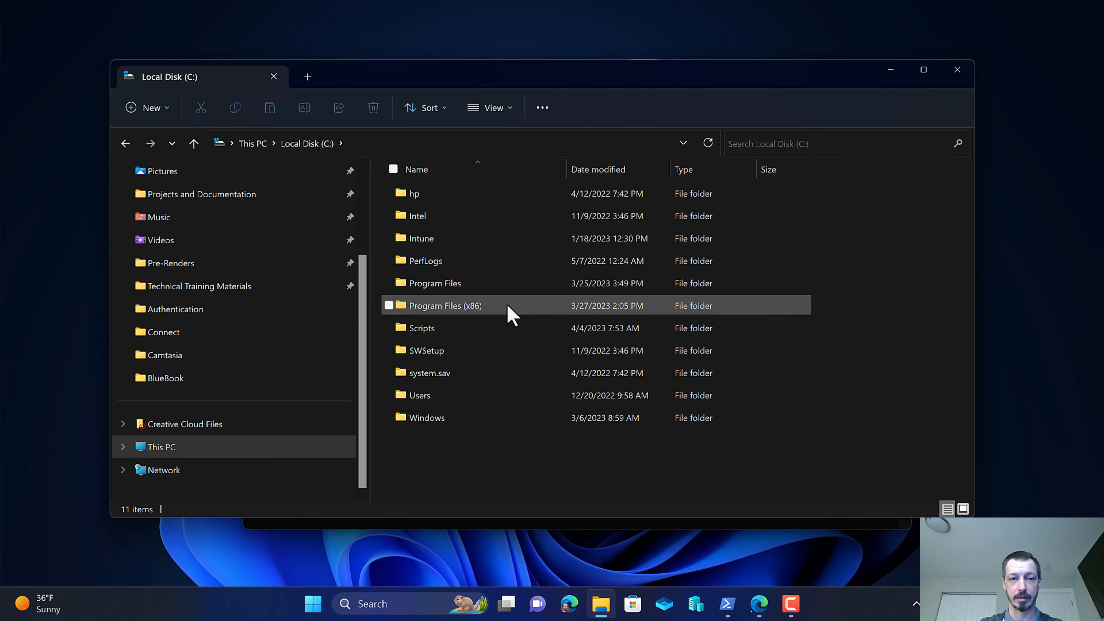
{"action": "double_click", "coordinate": [437, 333]}
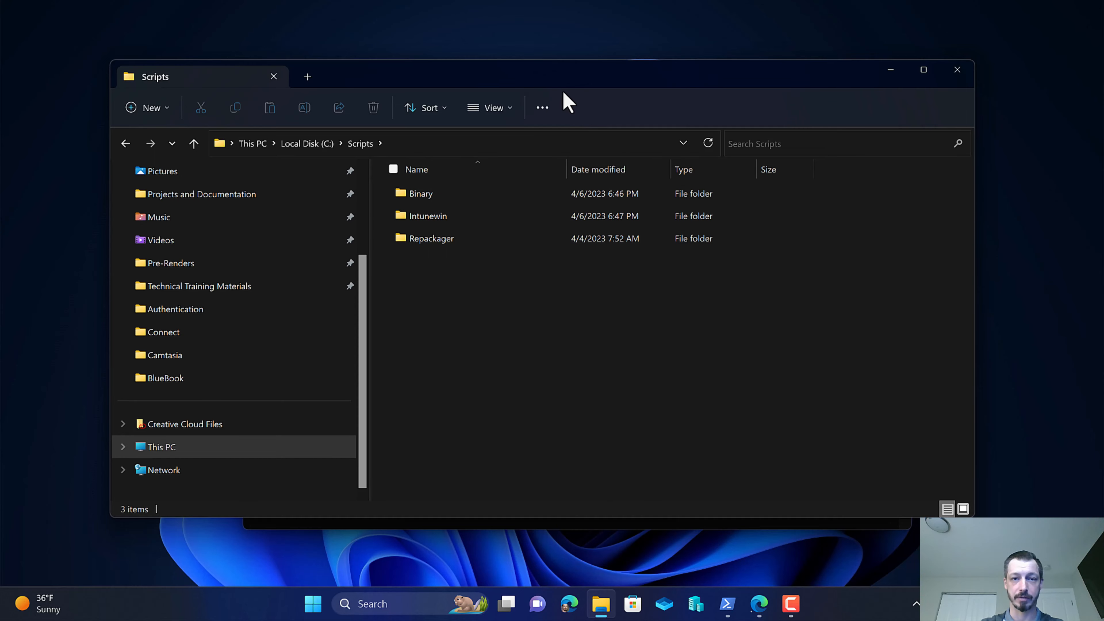
{"action": "left_click_drag", "start_coordinate": [568, 102], "coordinate": [583, 146]}
{"action": "double_click", "coordinate": [447, 239]}
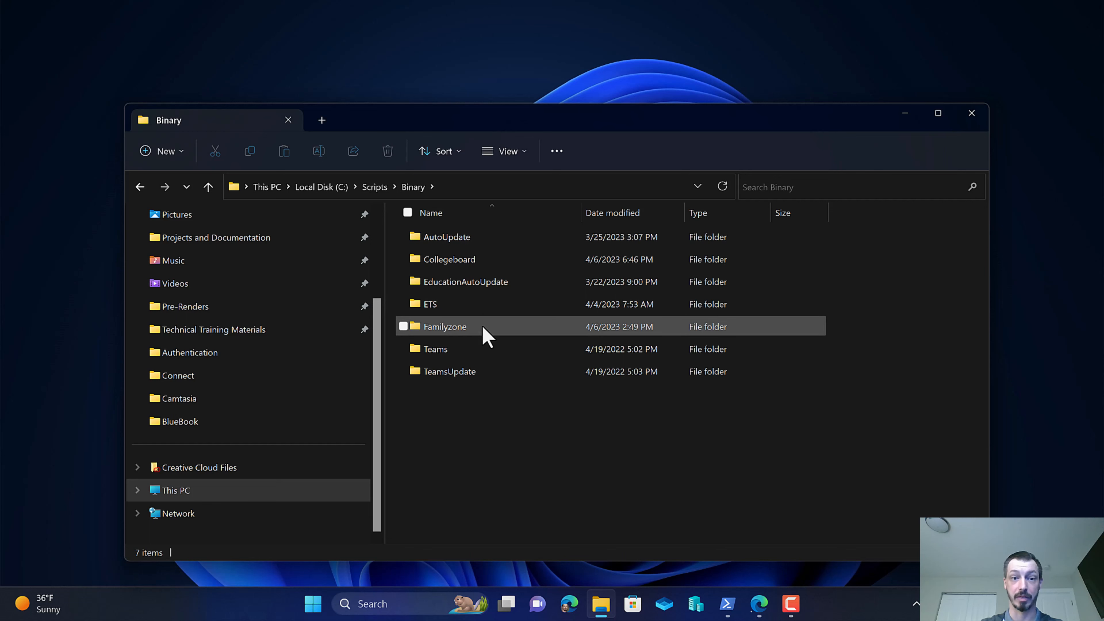
{"action": "double_click", "coordinate": [456, 261]}
{"action": "left_click", "coordinate": [450, 244]}
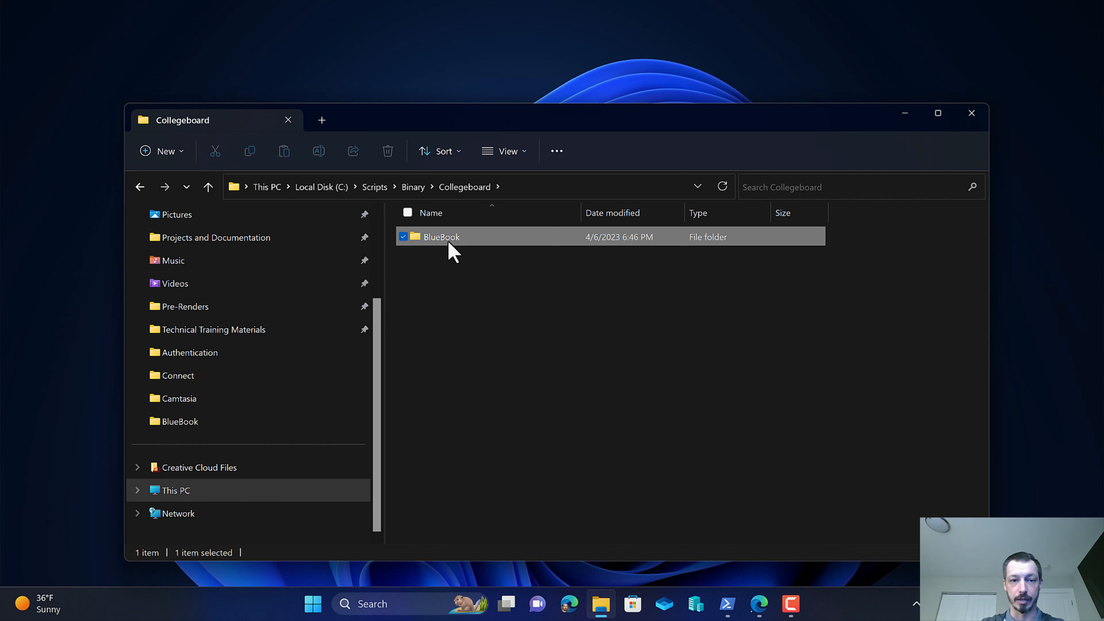
{"action": "double_click", "coordinate": [450, 247]}
{"action": "double_click", "coordinate": [450, 247]}
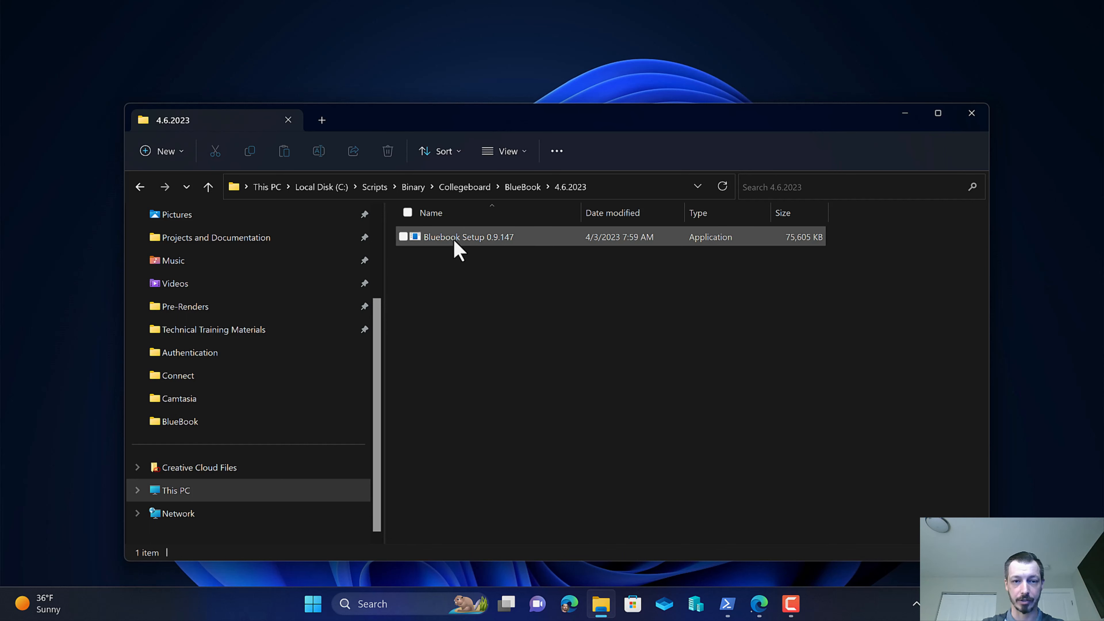
Extract the Bluebook Setup 0.9.147 installer into the current folder with 7-Zip's Extract Here.
{"action": "left_click", "coordinate": [455, 241]}
{"action": "right_click", "coordinate": [455, 240]}
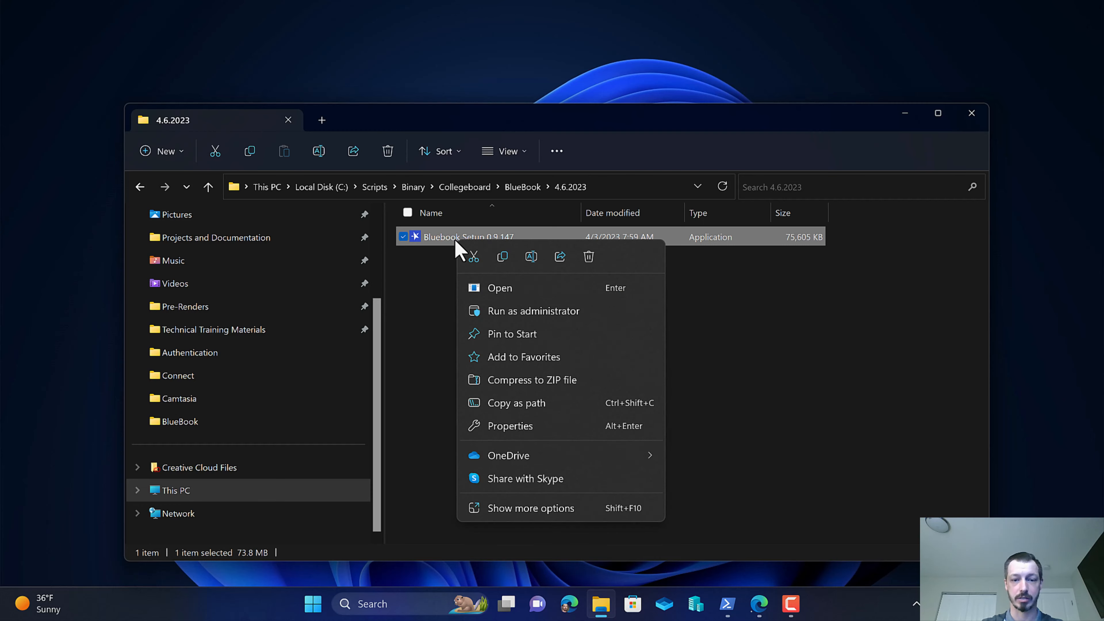
{"action": "left_click", "coordinate": [570, 510]}
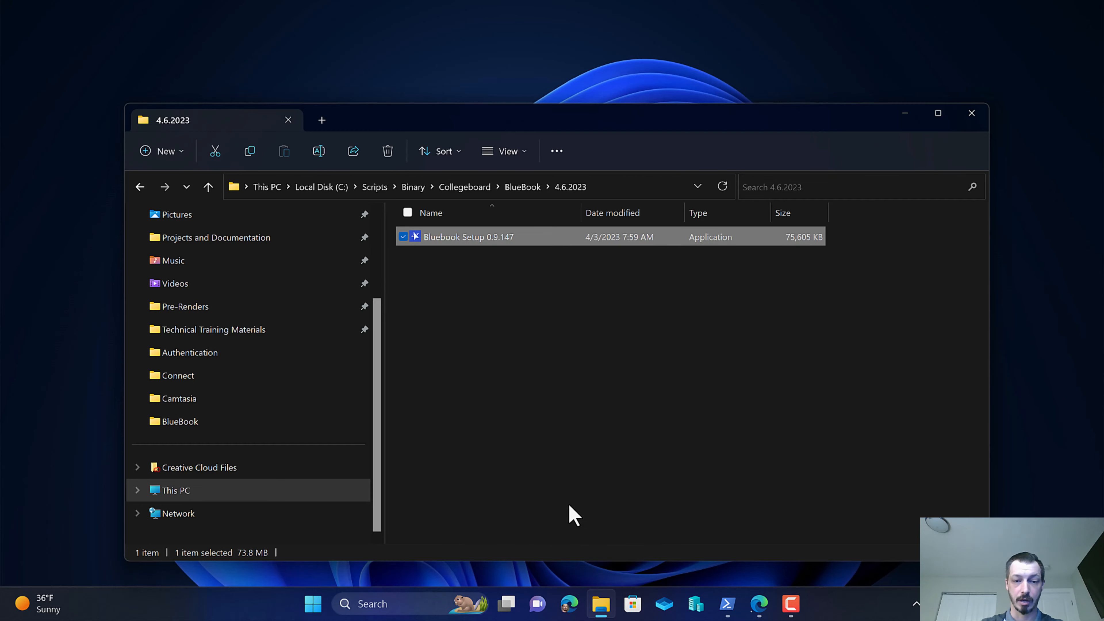
{"action": "mouse_move", "coordinate": [646, 278]}
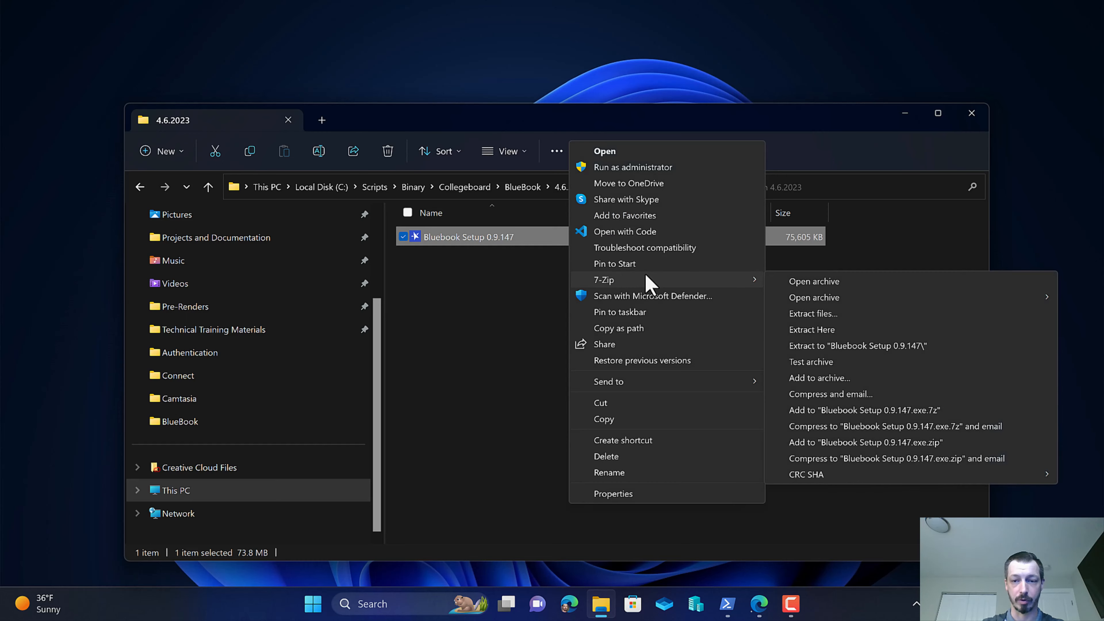
{"action": "left_click", "coordinate": [816, 329]}
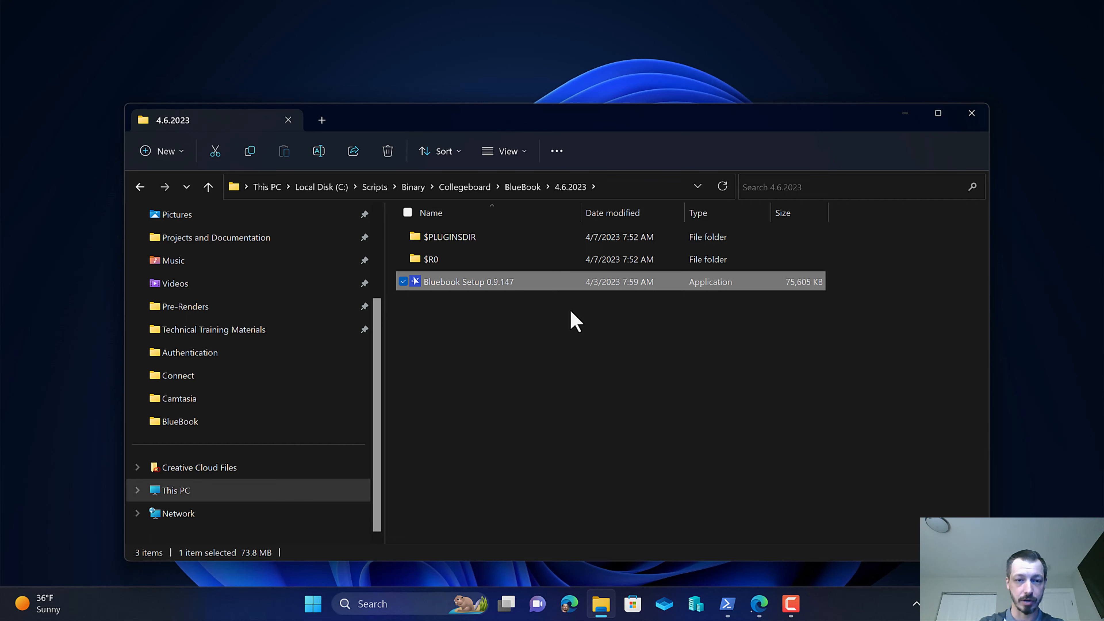
Move the Uninstall Bluebook executable from the $R0 folder up into the 4.6.2023 folder.
{"action": "double_click", "coordinate": [450, 260]}
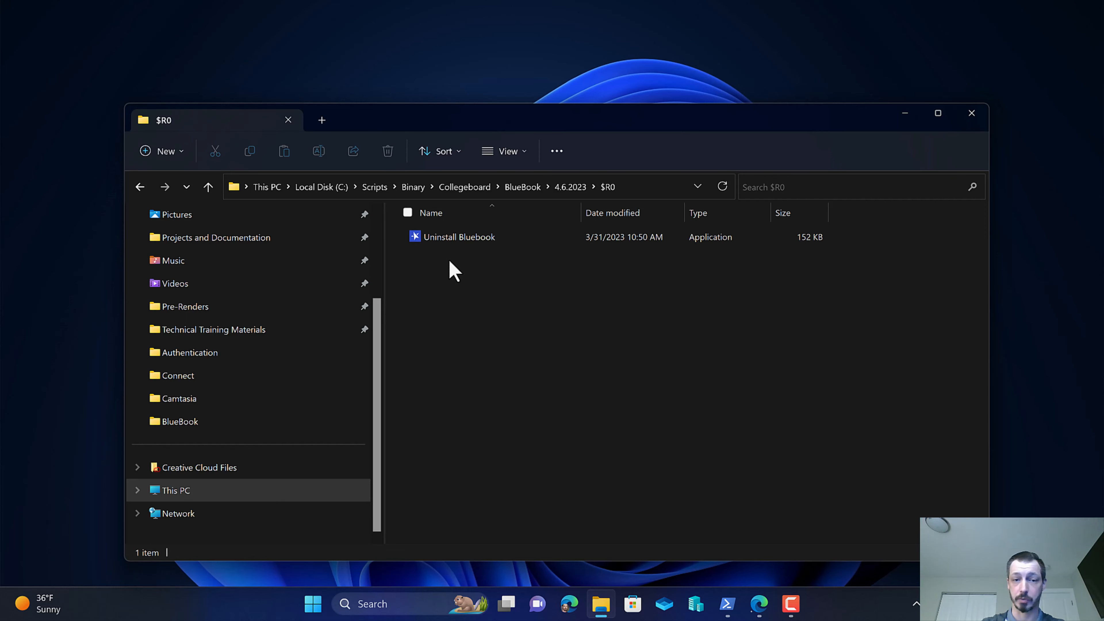
{"action": "right_click", "coordinate": [465, 250]}
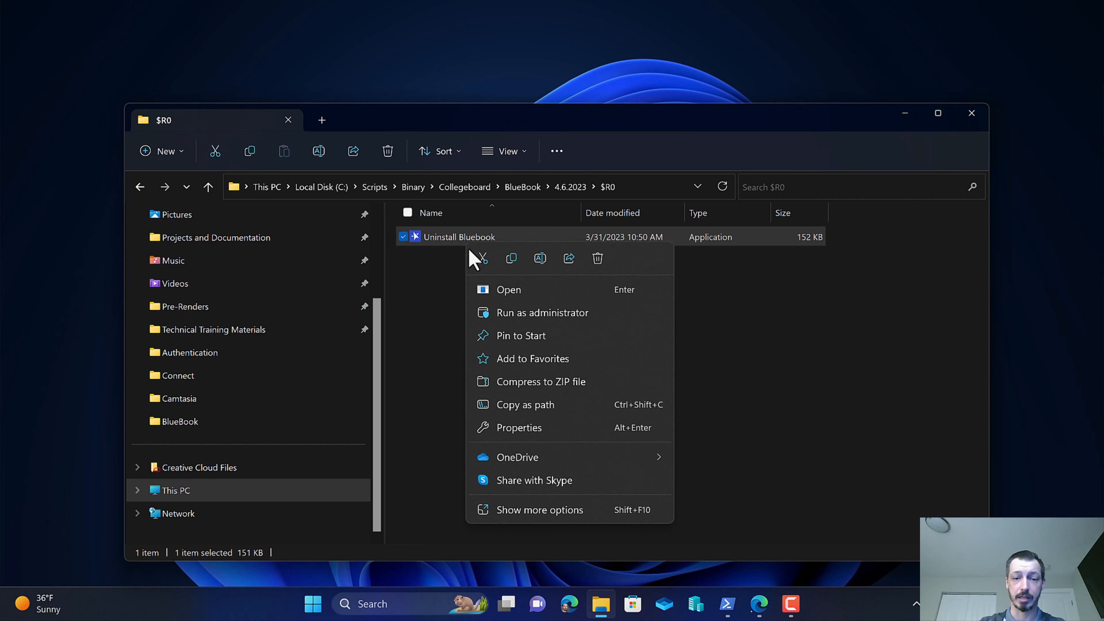
{"action": "key", "text": "Escape"}
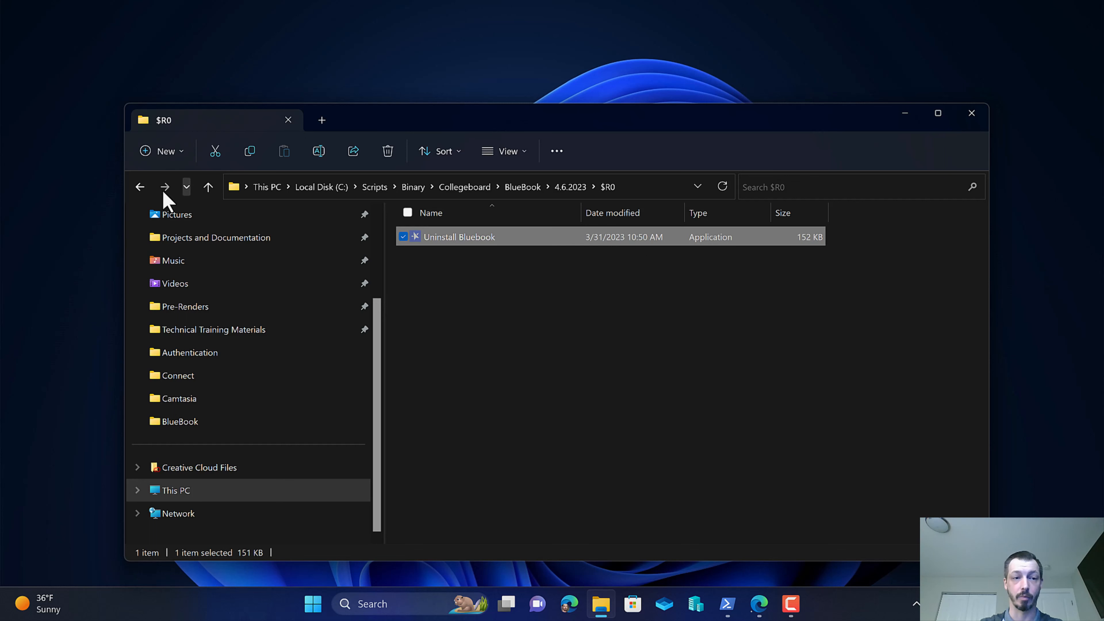
{"action": "left_click", "coordinate": [568, 188]}
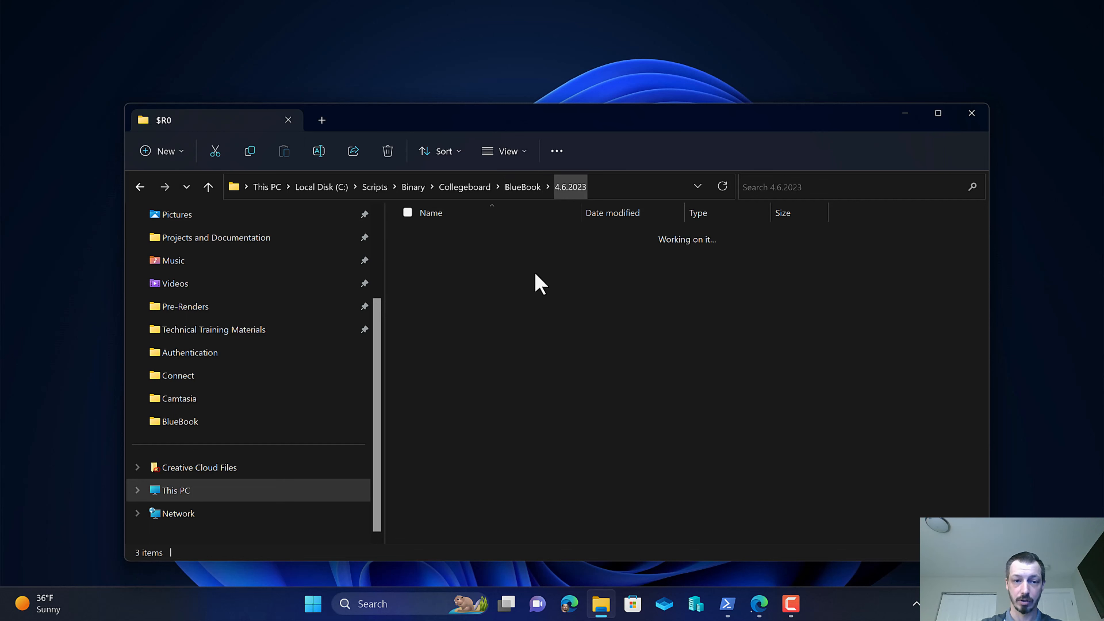
{"action": "right_click", "coordinate": [493, 330]}
{"action": "left_click", "coordinate": [513, 347]}
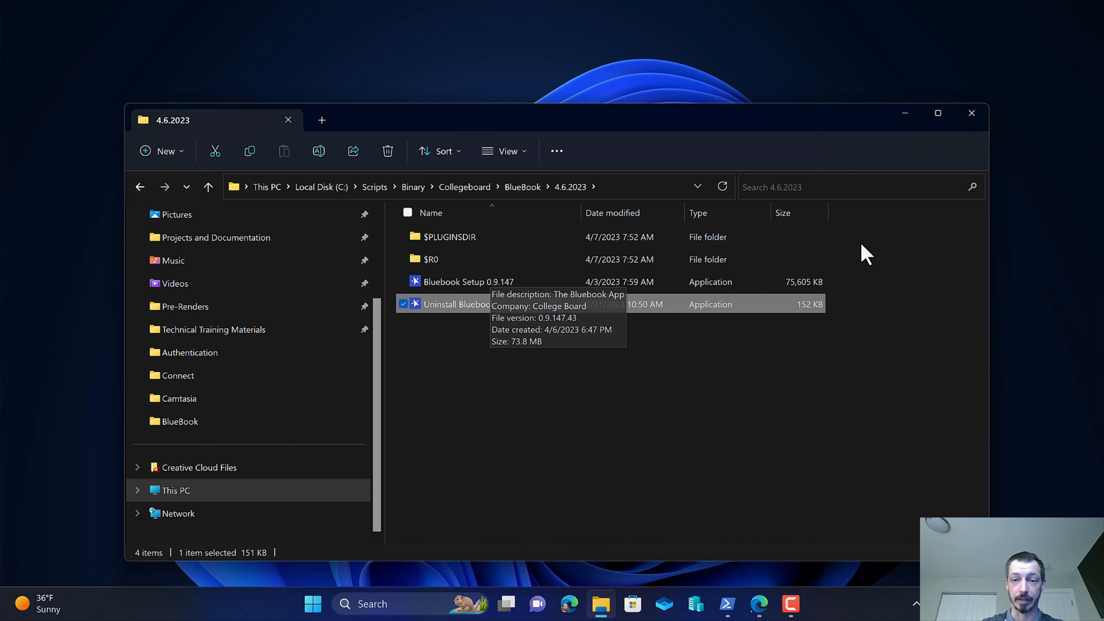
Delete the extracted $PLUGINSDIR and $R0 folders.
{"action": "left_click_drag", "start_coordinate": [864, 239], "coordinate": [441, 255]}
{"action": "right_click", "coordinate": [441, 254]}
{"action": "left_click", "coordinate": [545, 267]}
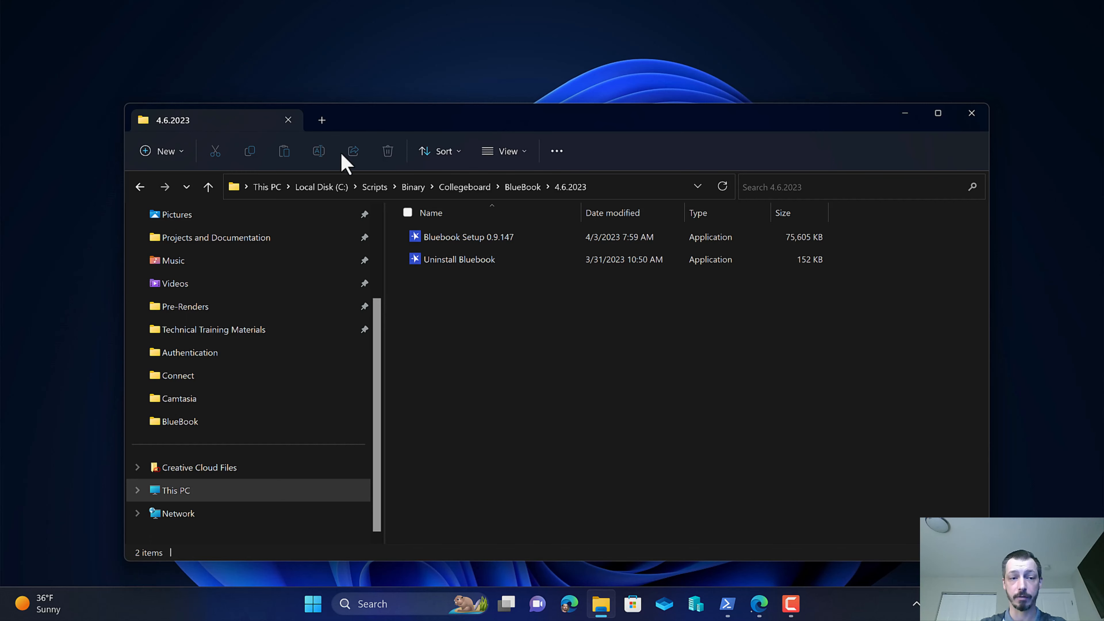
Copy the 4.6.2023 folder path and enter it as IntuneWinAppUtil's source folder.
{"action": "left_click_drag", "start_coordinate": [119, 104], "coordinate": [478, 230]}
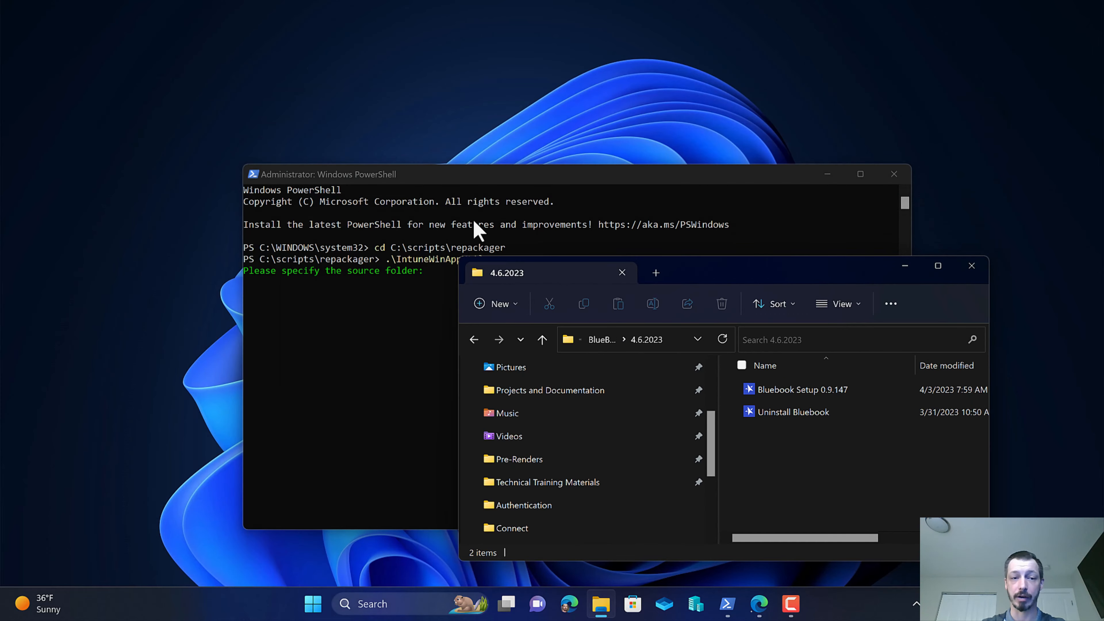
{"action": "left_click", "coordinate": [678, 342]}
{"action": "right_click", "coordinate": [649, 341]}
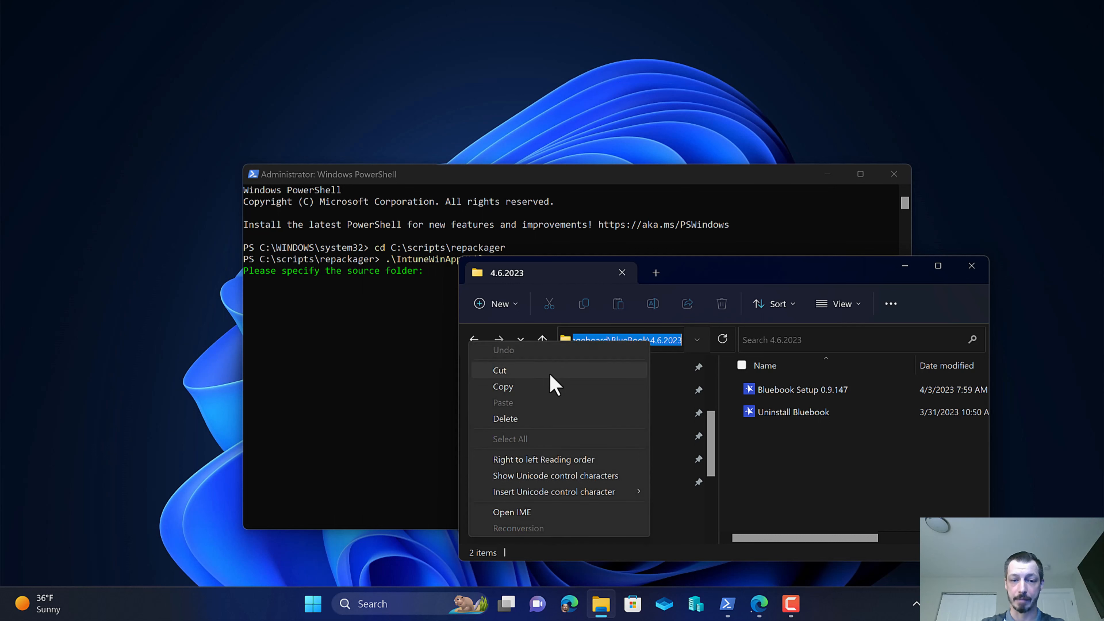
{"action": "left_click", "coordinate": [546, 389]}
{"action": "left_click", "coordinate": [495, 333]}
{"action": "right_click", "coordinate": [495, 334]}
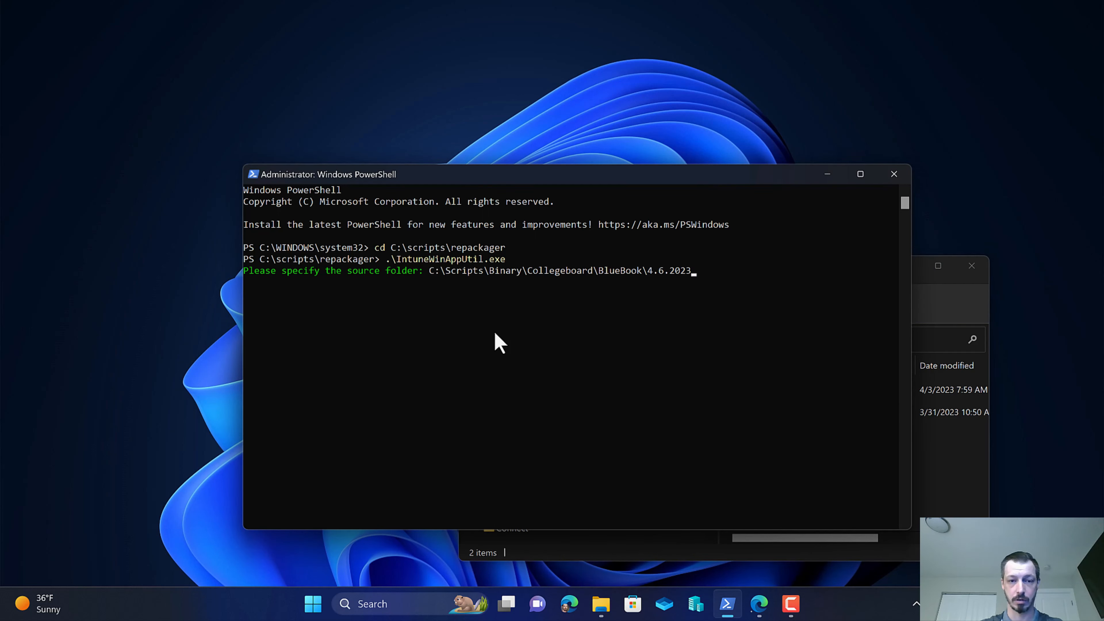
{"action": "key", "text": "Return"}
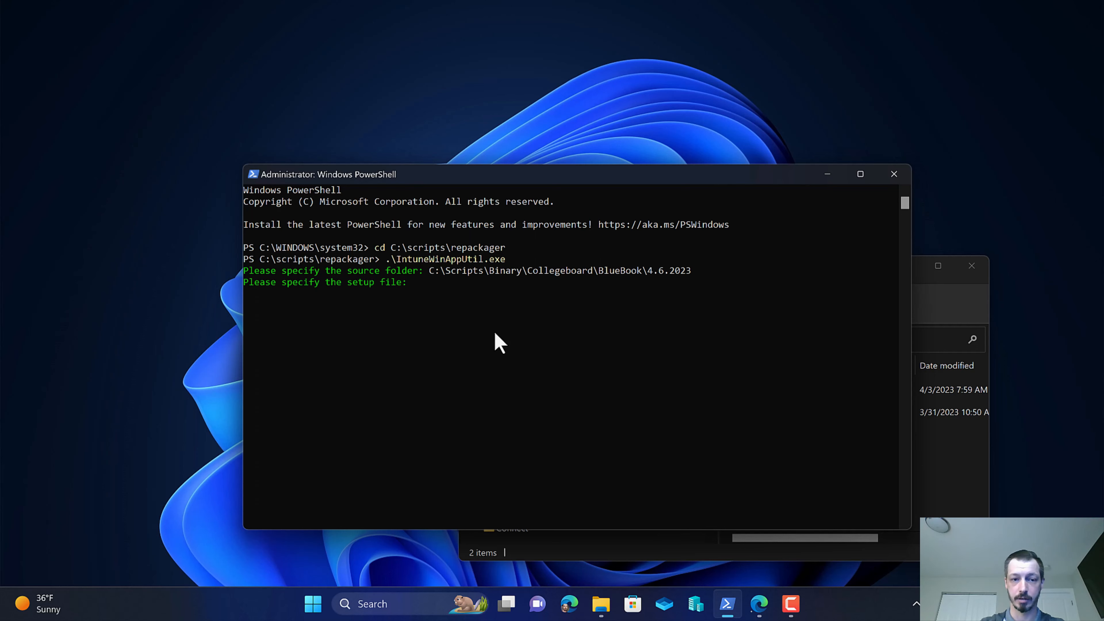
Copy the installer's file name from its properties and enter Bluebook Setup 0.9.147.exe as the setup file.
{"action": "left_click", "coordinate": [944, 463]}
{"action": "right_click", "coordinate": [813, 390]}
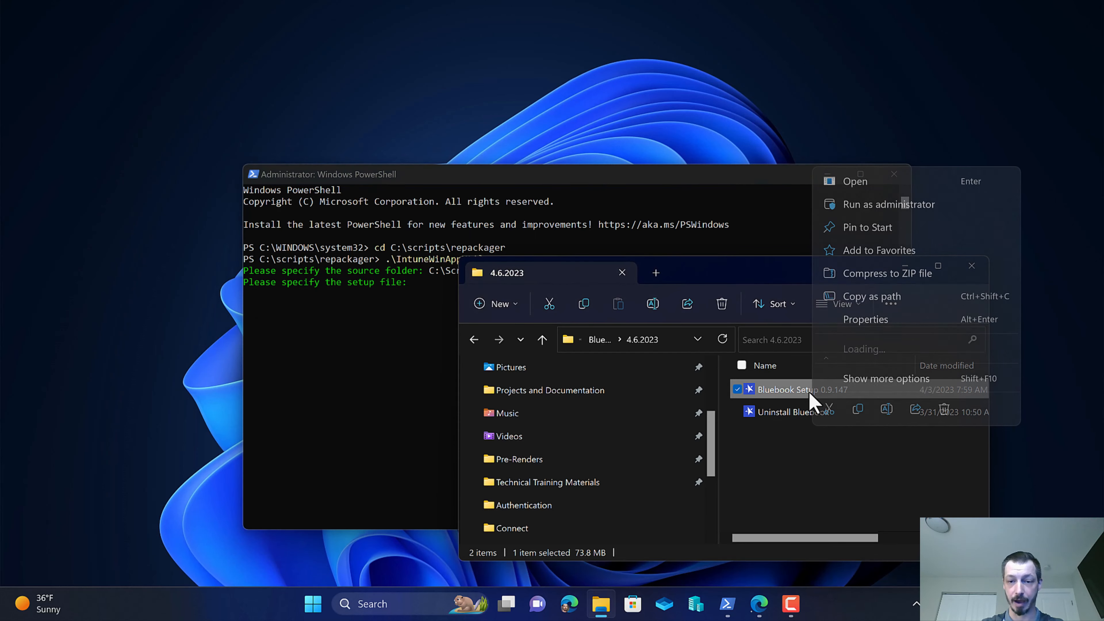
{"action": "left_click", "coordinate": [889, 380]}
{"action": "left_click", "coordinate": [960, 371]}
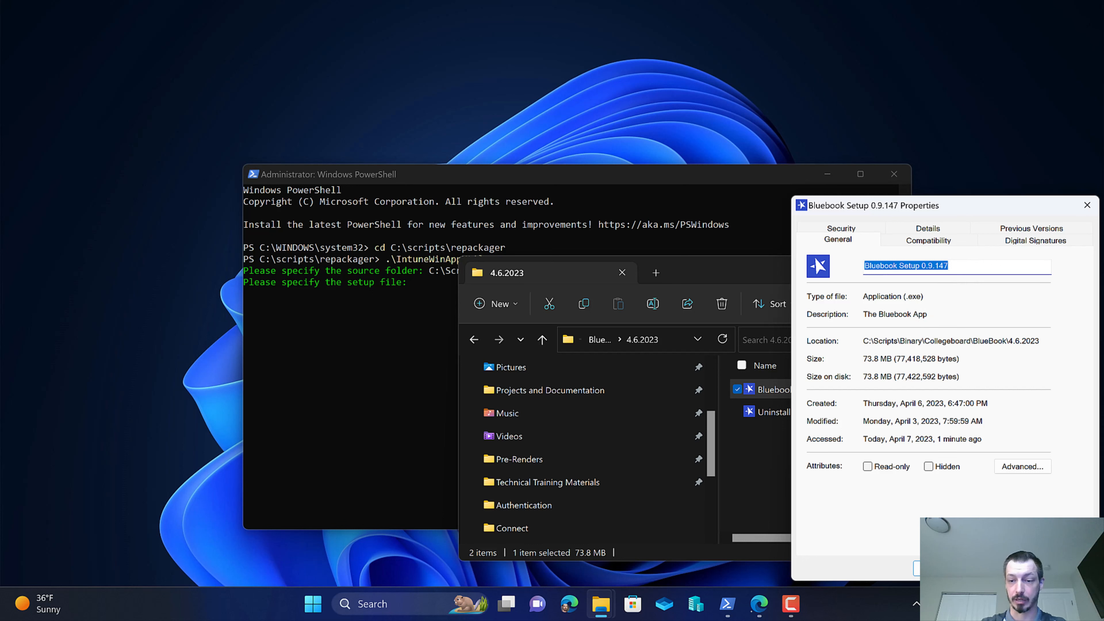
{"action": "key", "text": "Escape"}
{"action": "left_click", "coordinate": [420, 375]}
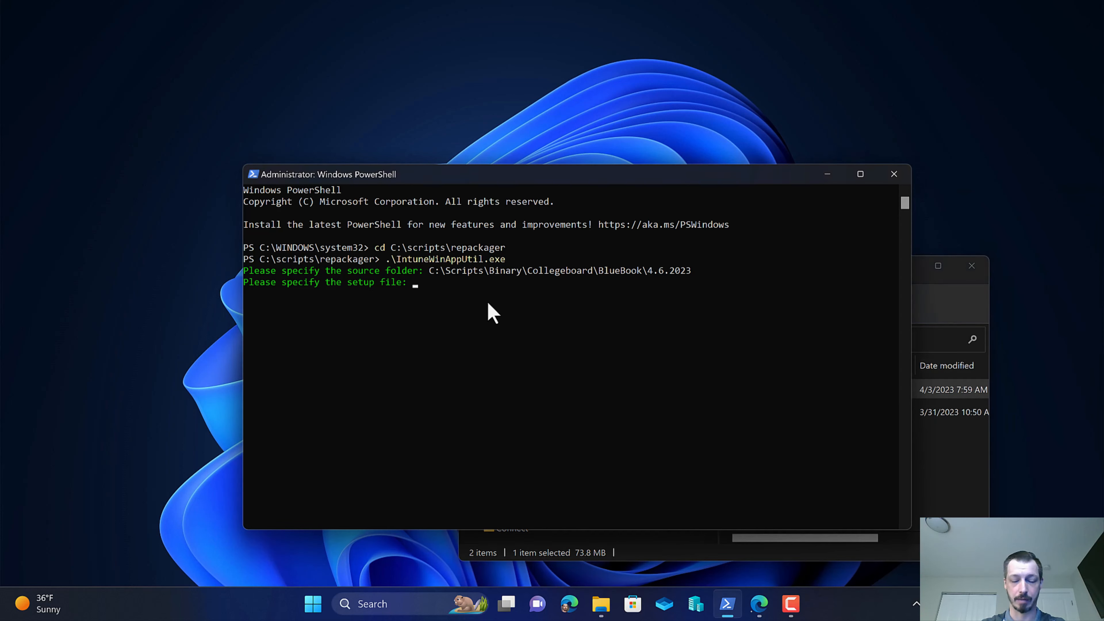
{"action": "key", "text": "ctrl+v"}
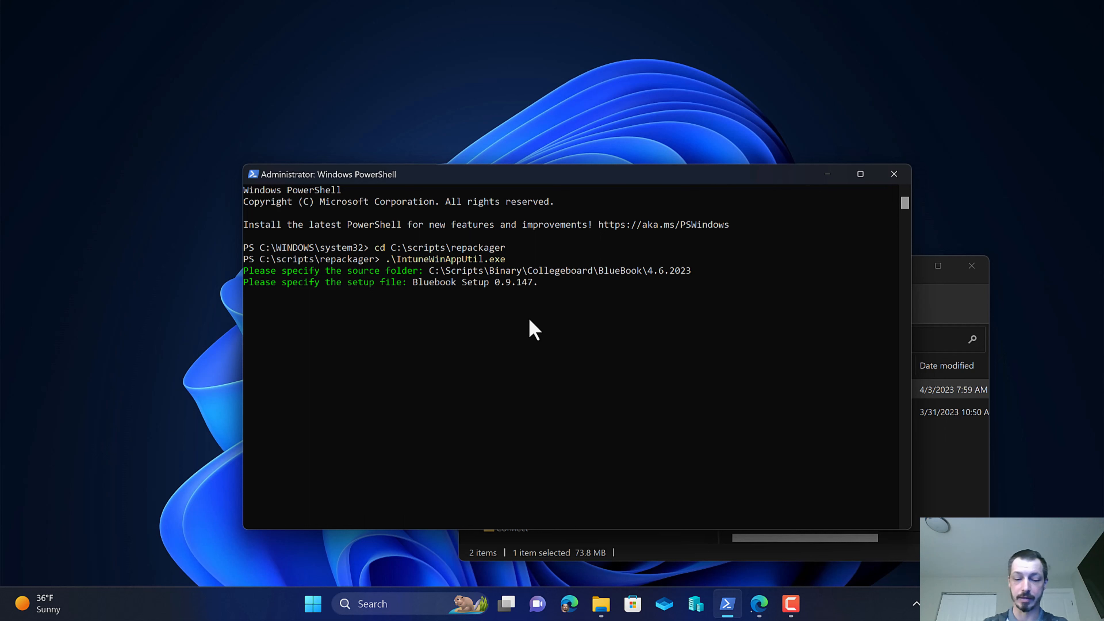
{"action": "type", "text": "."}
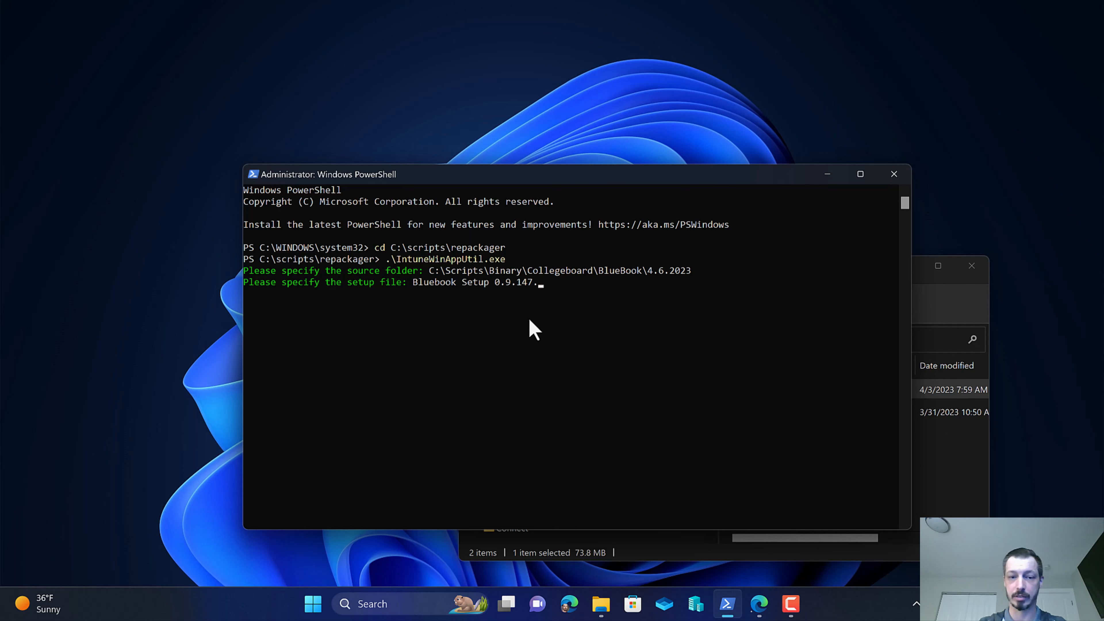
{"action": "type", "text": "exe"}
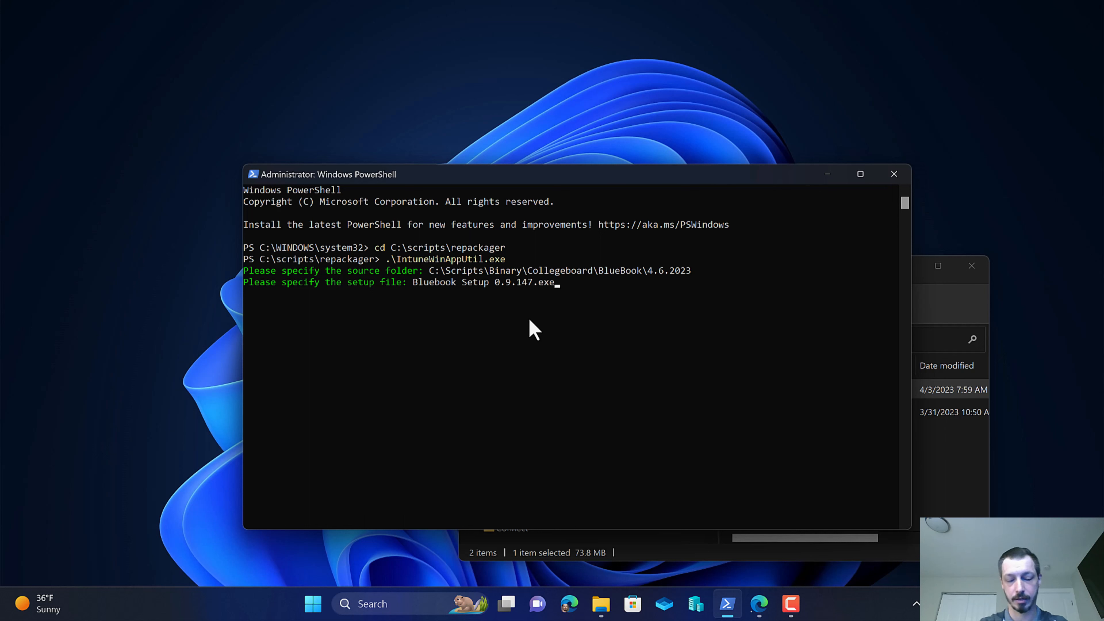
{"action": "key", "text": "Return"}
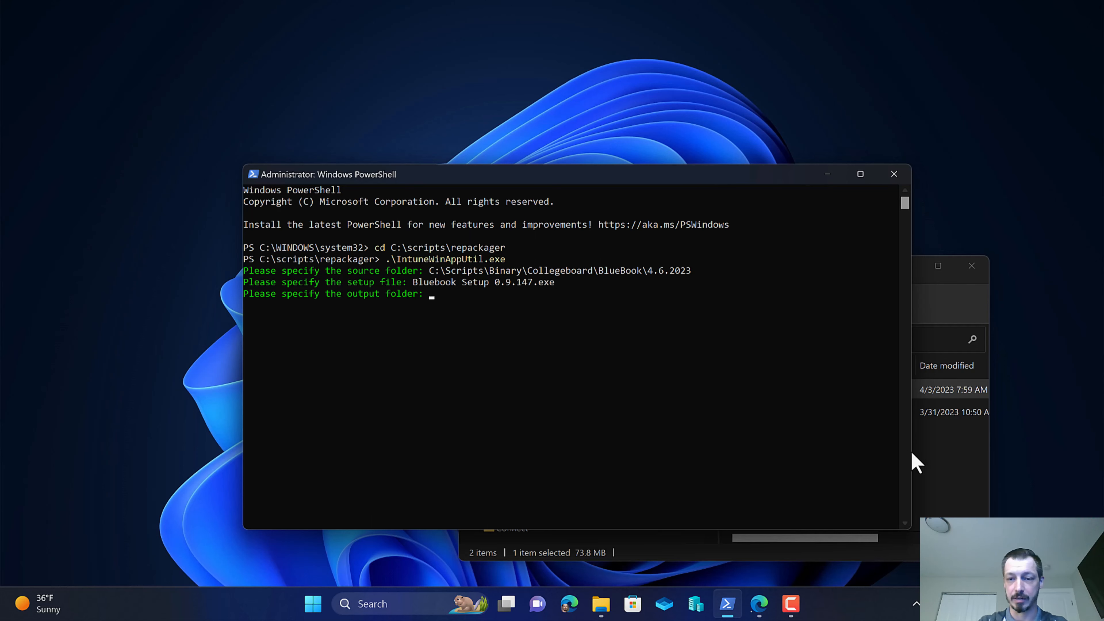
Browse in File Explorer to the C:\Scripts\Intunewin folder for the output location.
{"action": "left_click", "coordinate": [926, 462]}
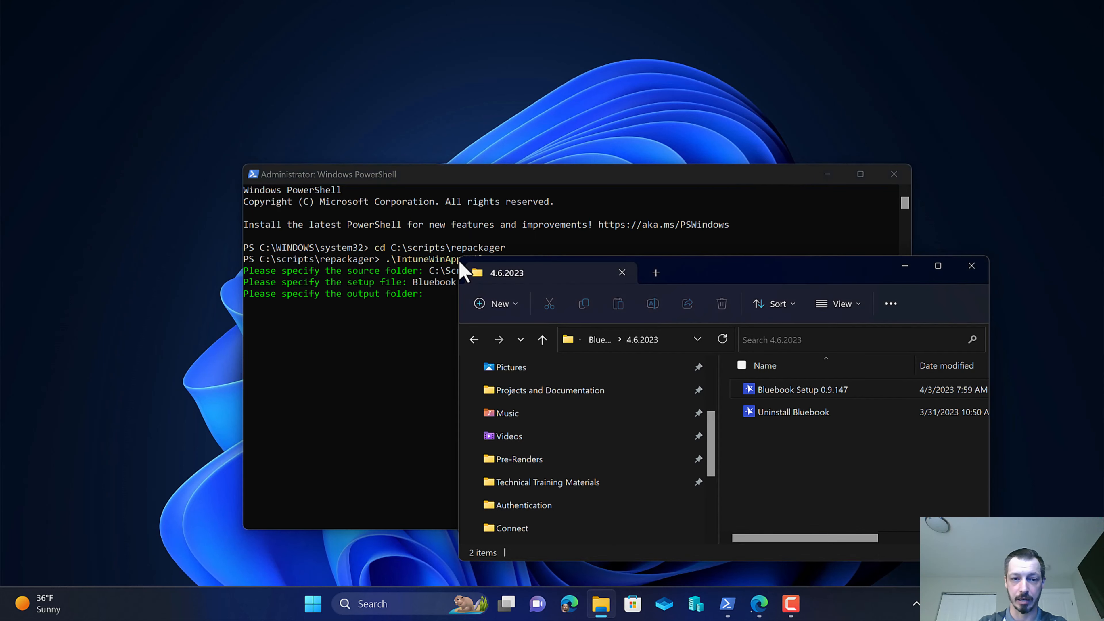
{"action": "left_click_drag", "start_coordinate": [460, 258], "coordinate": [306, 163]}
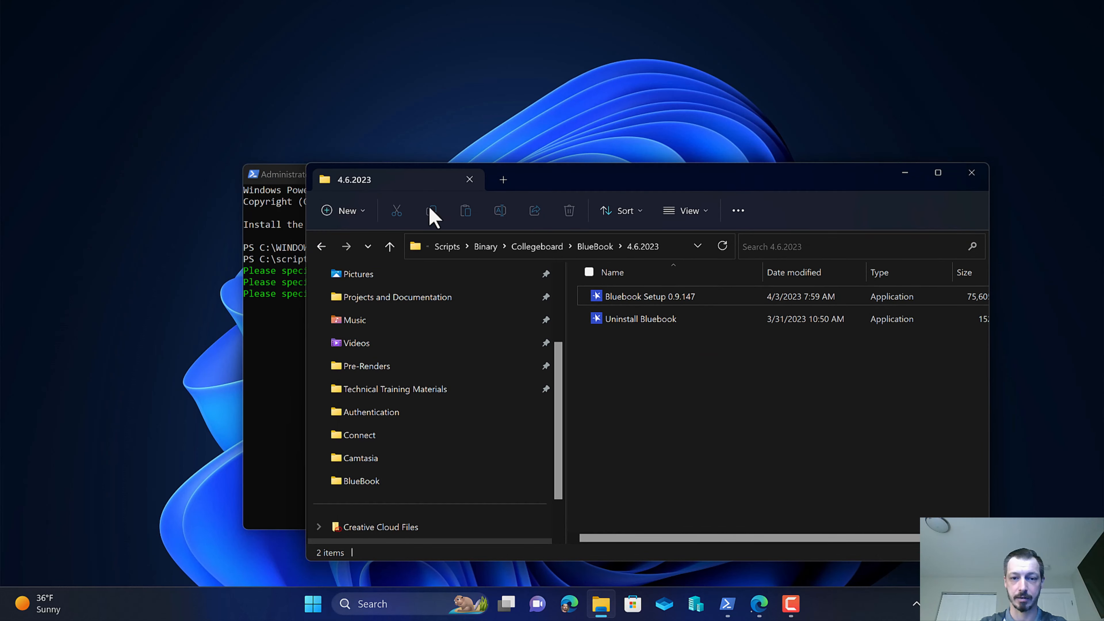
{"action": "left_click", "coordinate": [450, 247]}
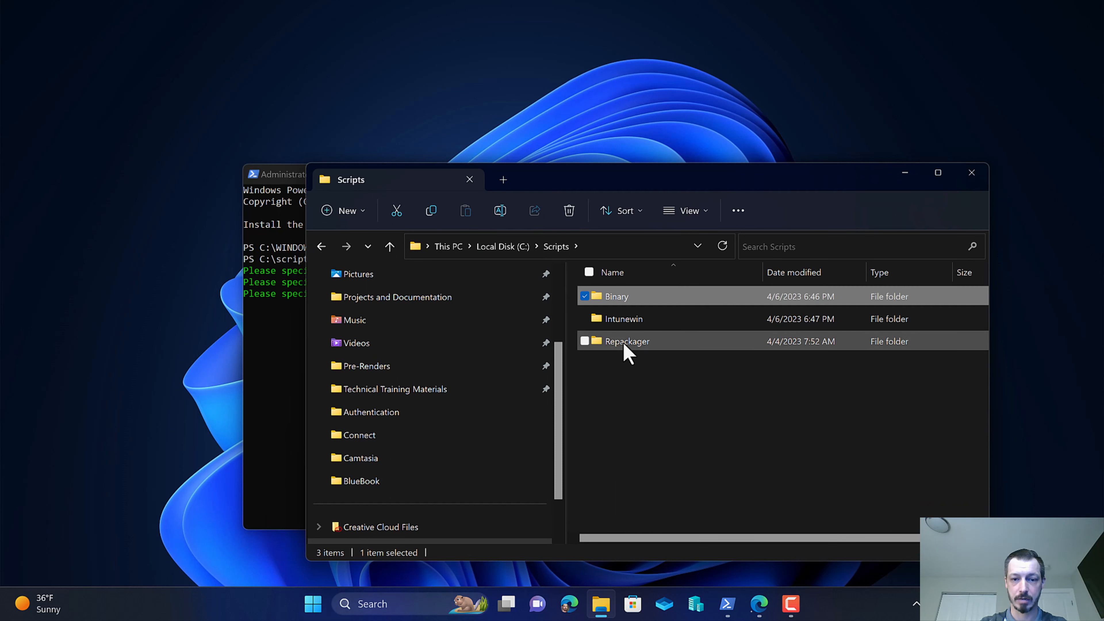
{"action": "double_click", "coordinate": [626, 324]}
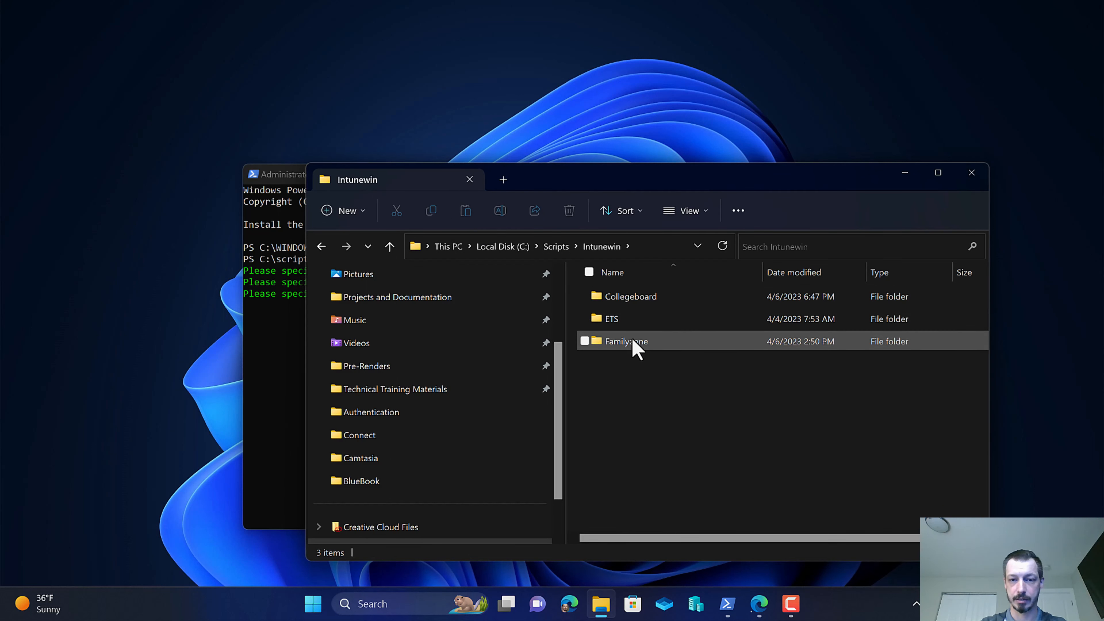
Open the Collegeboard\BlueBook folder under Intunewin, copy its path and enter it as IntuneWinAppUtil's output folder.
{"action": "double_click", "coordinate": [634, 300]}
{"action": "left_click", "coordinate": [634, 301]}
{"action": "double_click", "coordinate": [633, 301]}
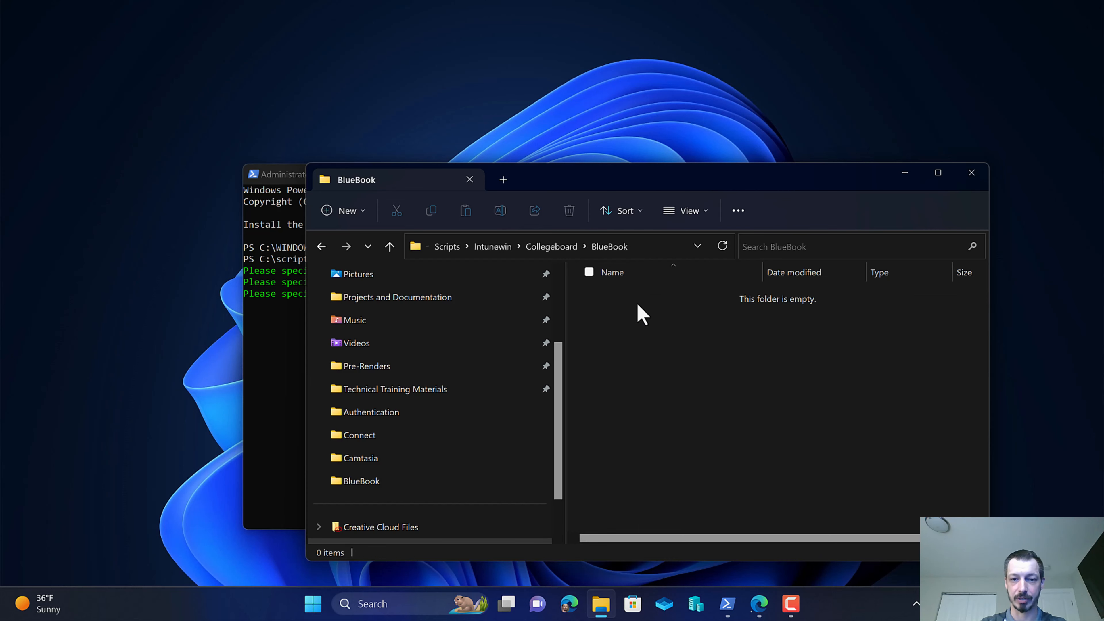
{"action": "left_click", "coordinate": [636, 251]}
{"action": "right_click", "coordinate": [523, 247]}
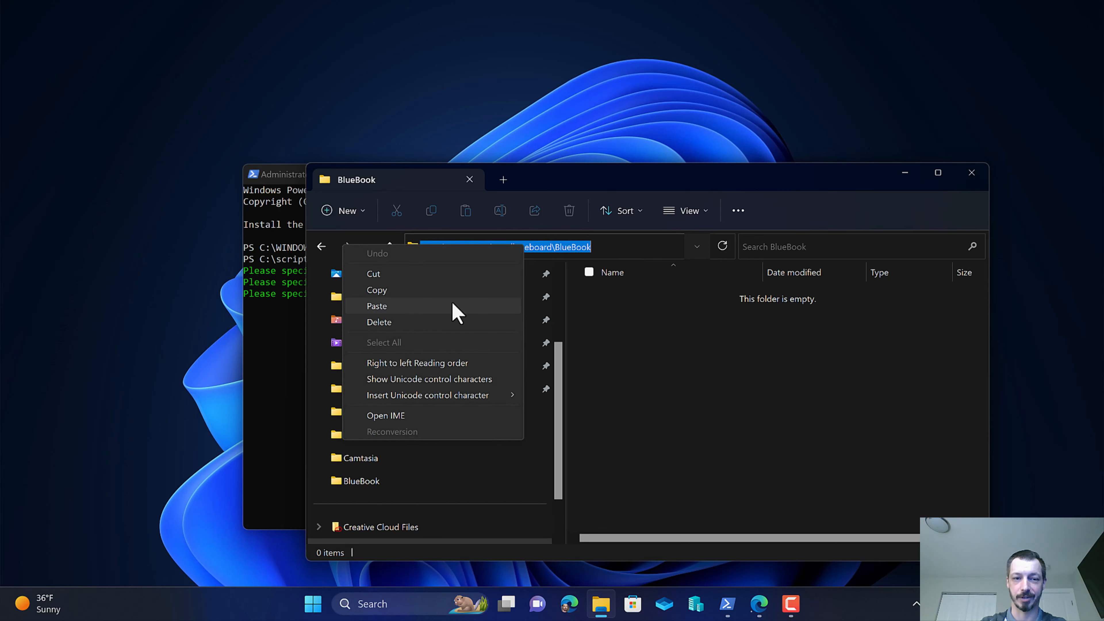
{"action": "left_click", "coordinate": [404, 291]}
{"action": "left_click", "coordinate": [276, 328]}
{"action": "right_click", "coordinate": [553, 343]}
{"action": "key", "text": "Return"}
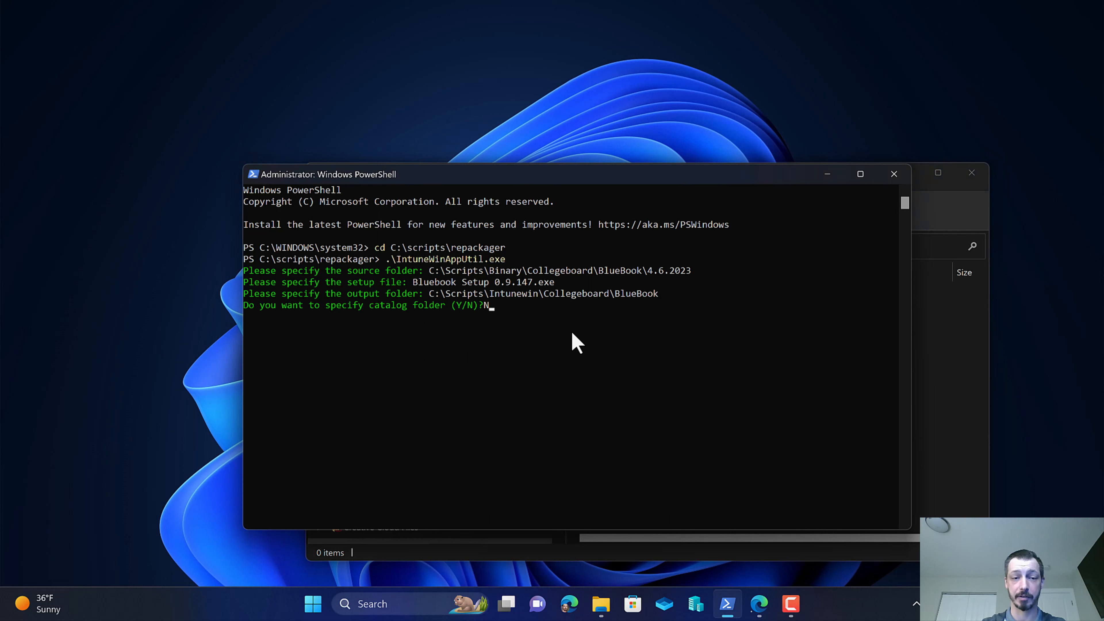
Answer N to the catalog folder question to start generating the package.
{"action": "key", "text": "Return"}
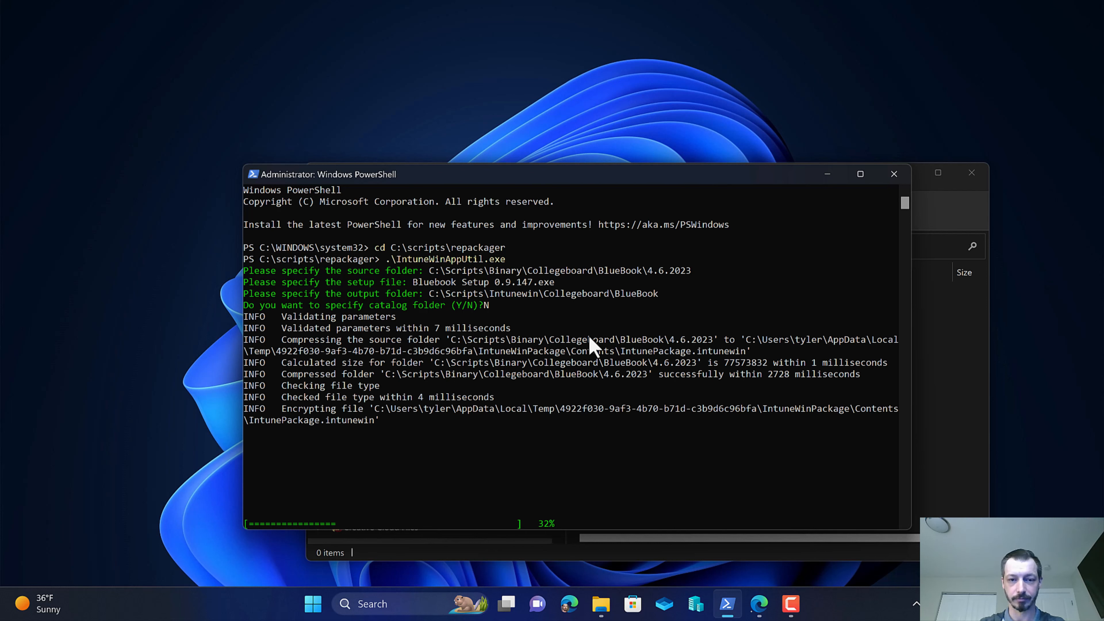
{"action": "left_click_drag", "start_coordinate": [545, 176], "coordinate": [509, 121]}
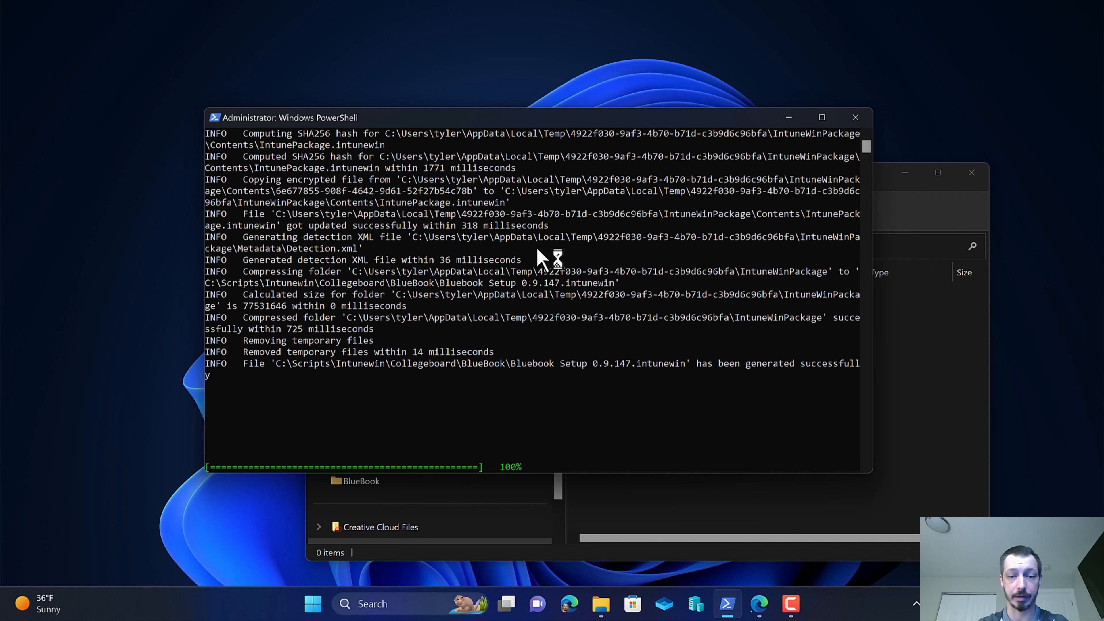
Check the generated .intunewin file in the BlueBook output folder and close File Explorer and PowerShell.
{"action": "left_click", "coordinate": [787, 500]}
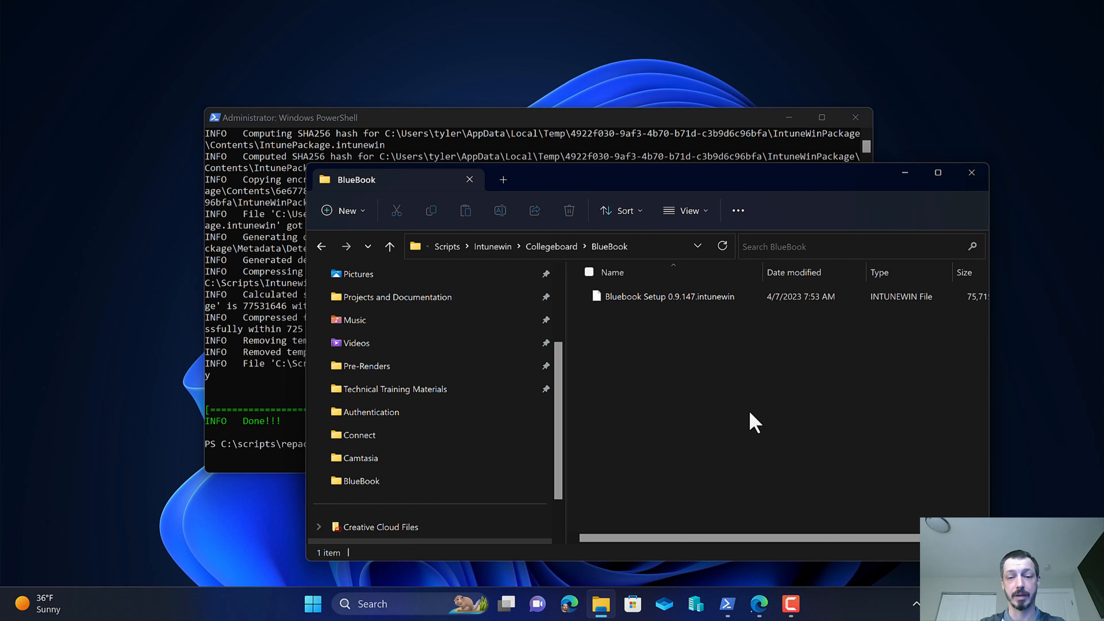
{"action": "left_click", "coordinate": [238, 279]}
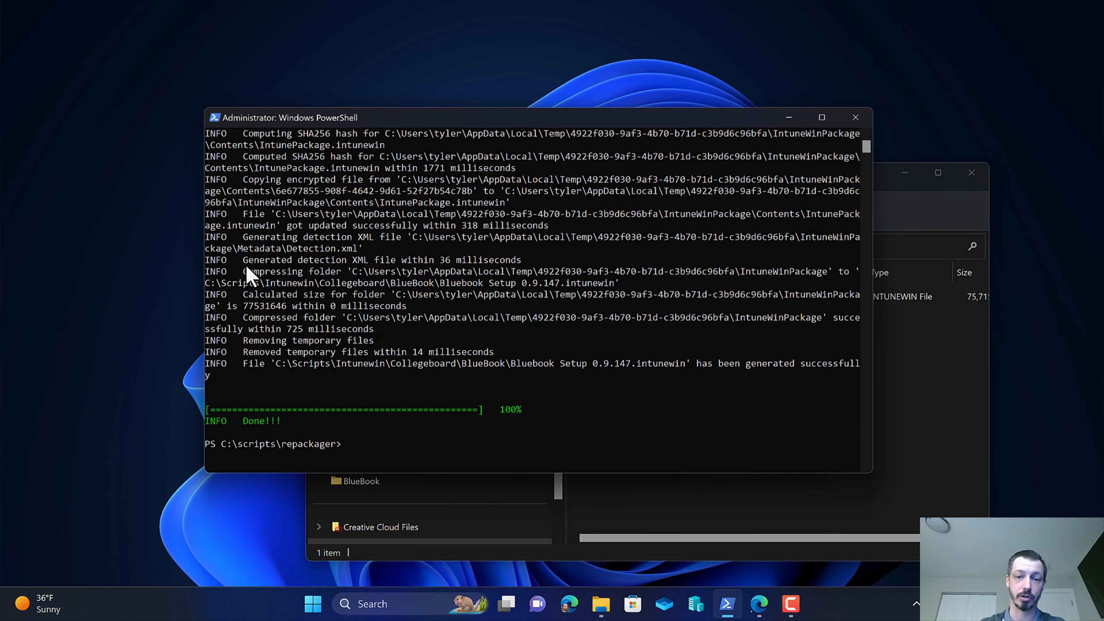
{"action": "left_click", "coordinate": [687, 507]}
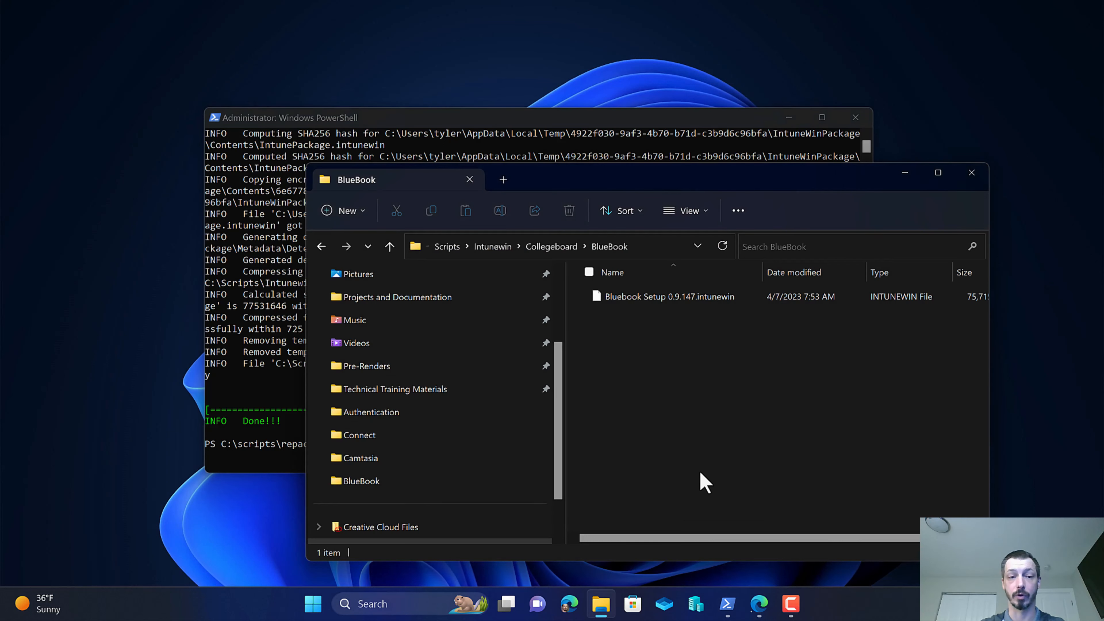
{"action": "left_click_drag", "start_coordinate": [560, 180], "coordinate": [574, 172]}
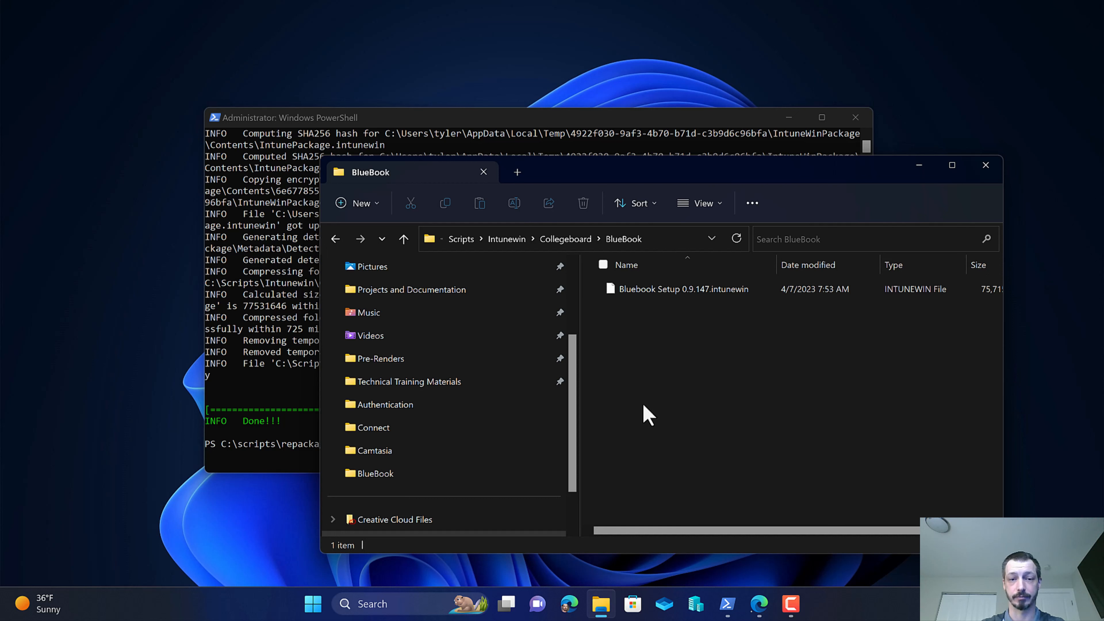
{"action": "left_click", "coordinate": [986, 166]}
{"action": "left_click", "coordinate": [855, 118]}
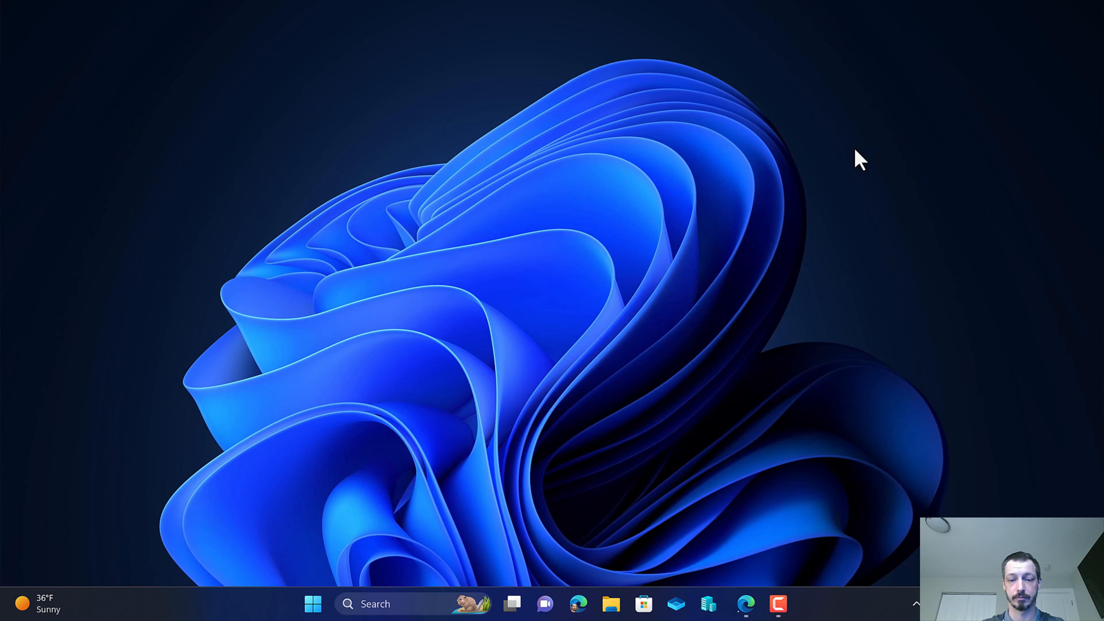
Switch to Microsoft Edge and start adding a new Windows app (Win32) from the Intune apps list.
{"action": "left_click", "coordinate": [744, 605]}
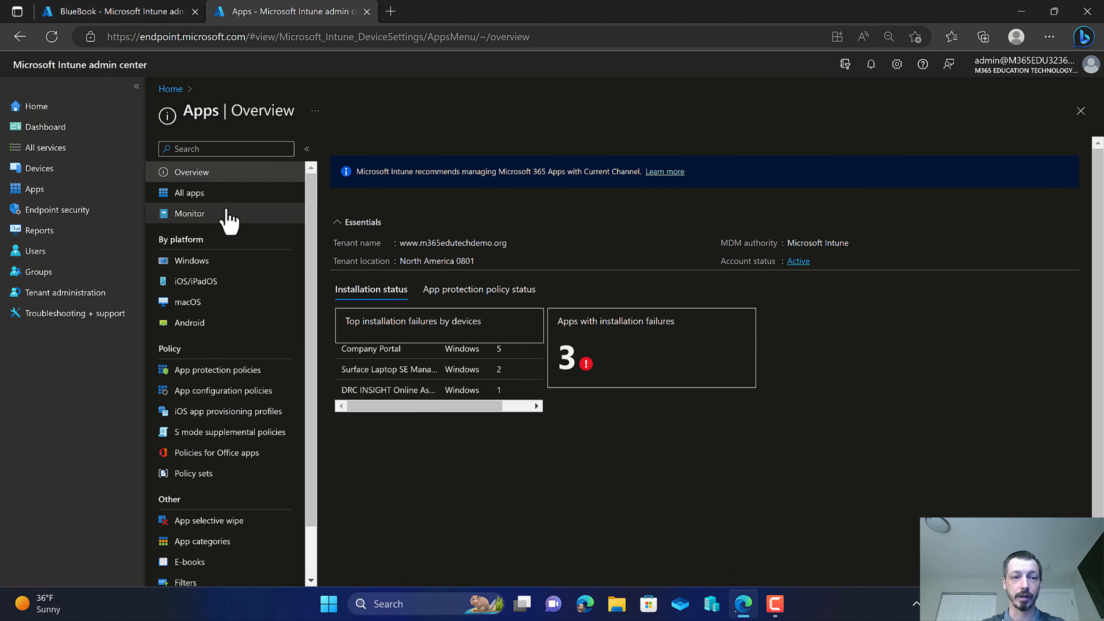
{"action": "left_click", "coordinate": [217, 193]}
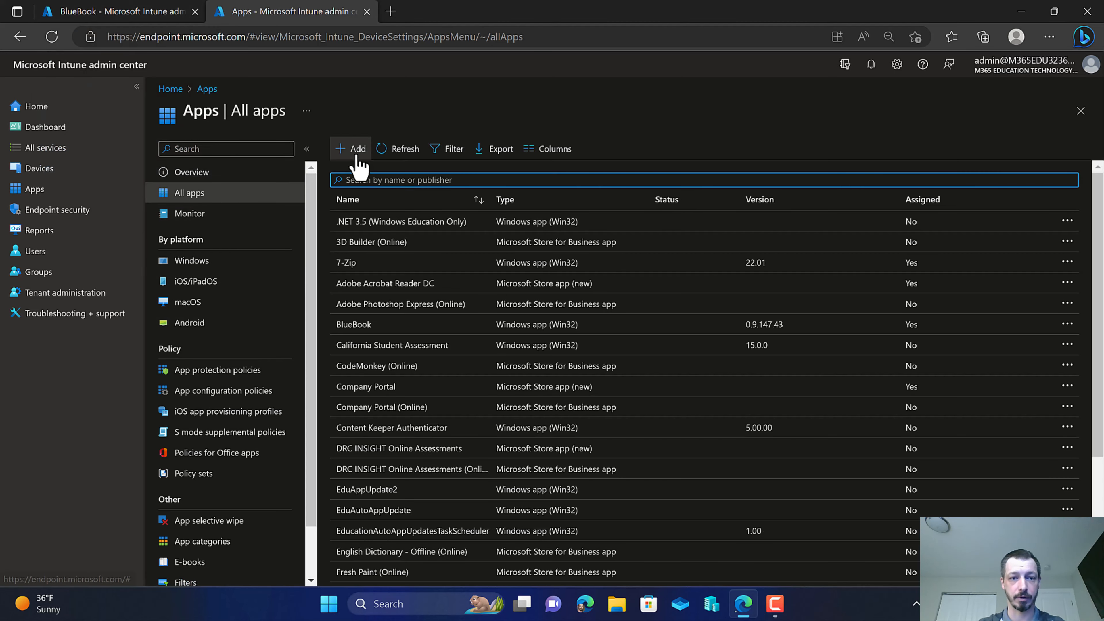
{"action": "left_click", "coordinate": [358, 157]}
{"action": "left_click", "coordinate": [807, 158]}
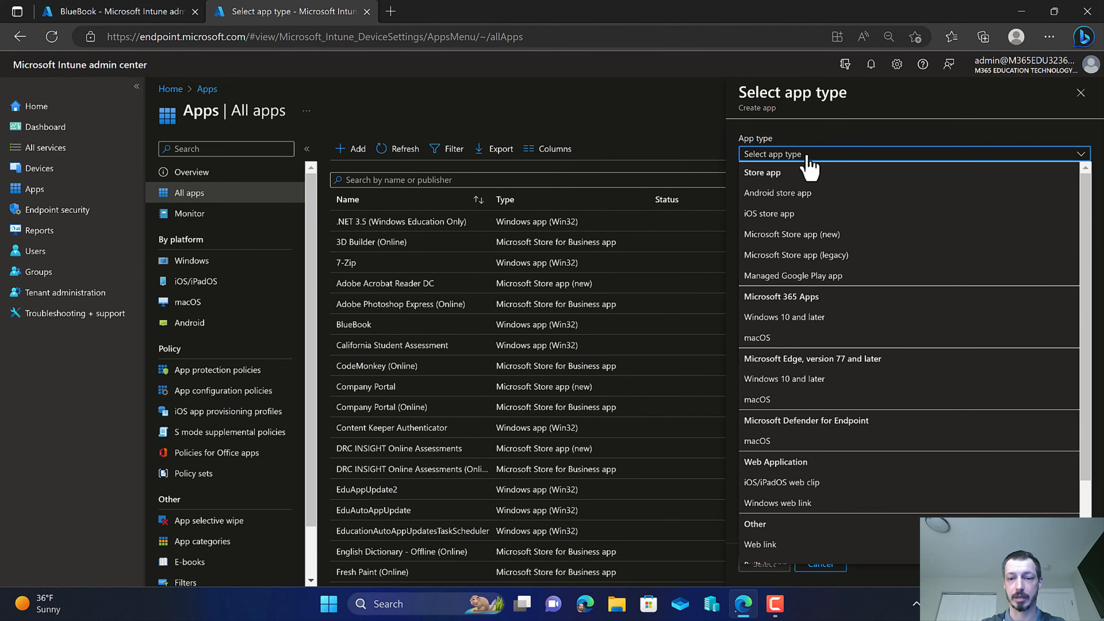
{"action": "scroll", "coordinate": [875, 352], "scroll_direction": "down", "scroll_amount": 2}
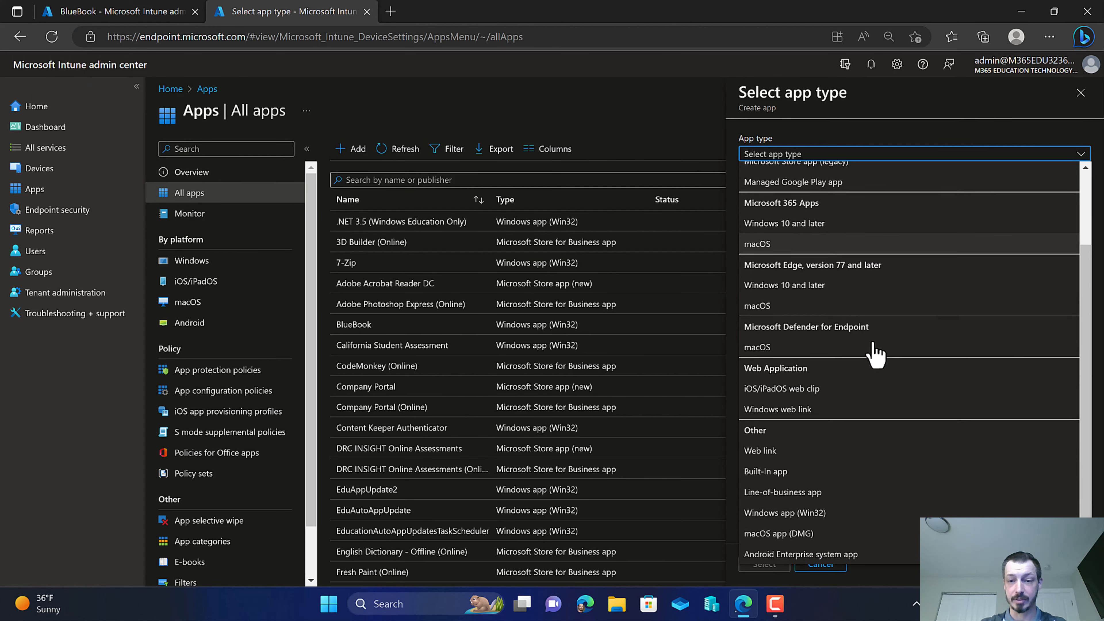
{"action": "left_click", "coordinate": [790, 515]}
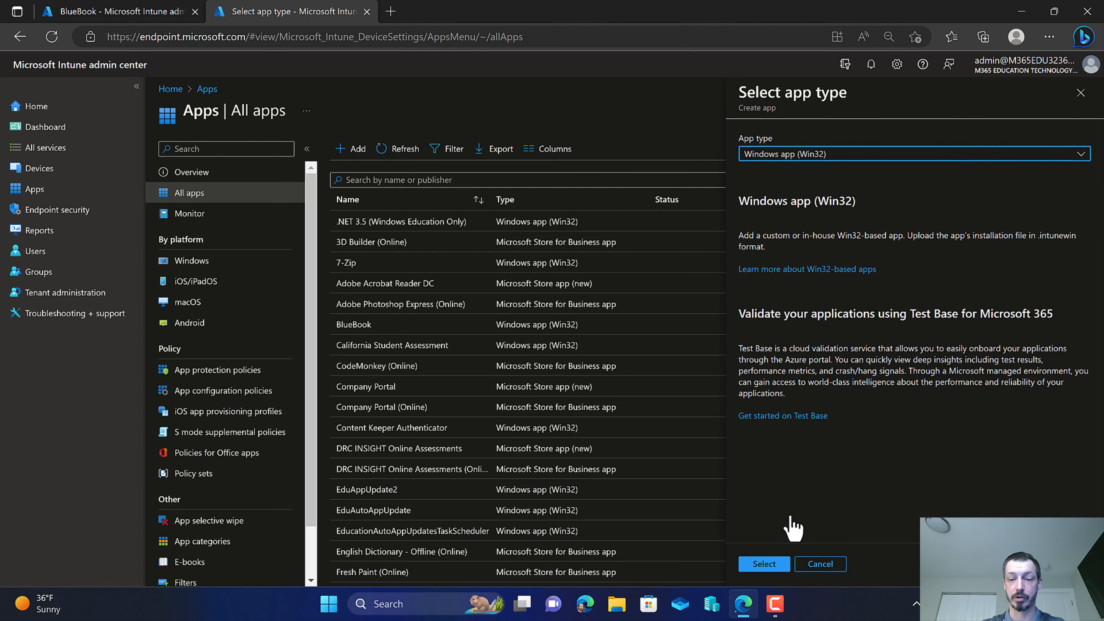
{"action": "left_click", "coordinate": [771, 561]}
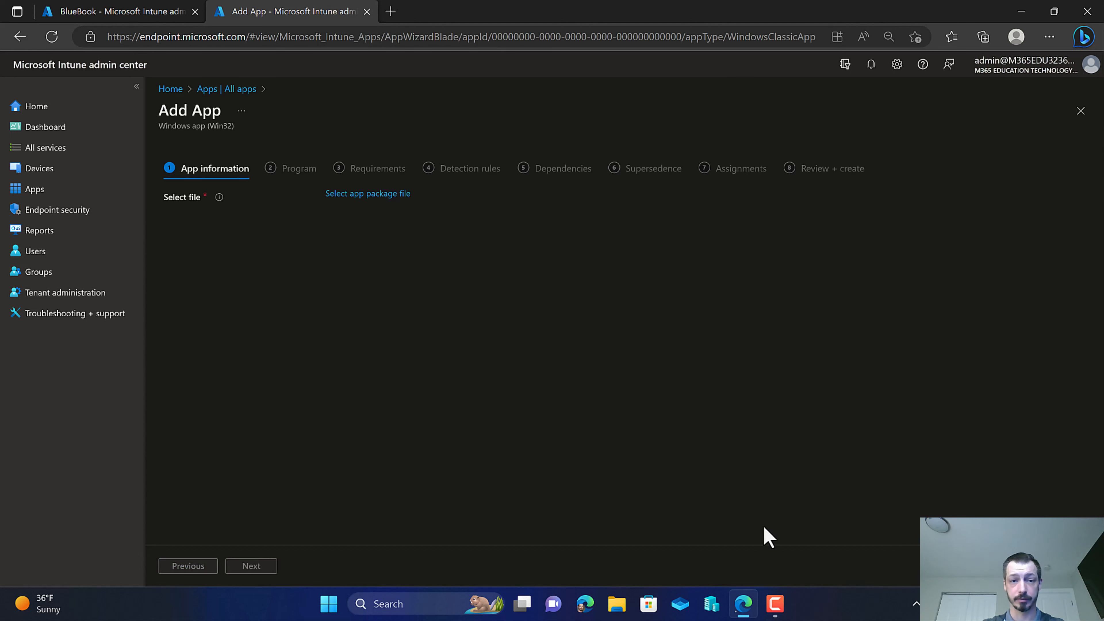
Select Bluebook Setup 0.9.147.intunewin from C:\Scripts\Intunewin\Collegeboard\BlueBook as the app package file.
{"action": "left_click", "coordinate": [377, 195]}
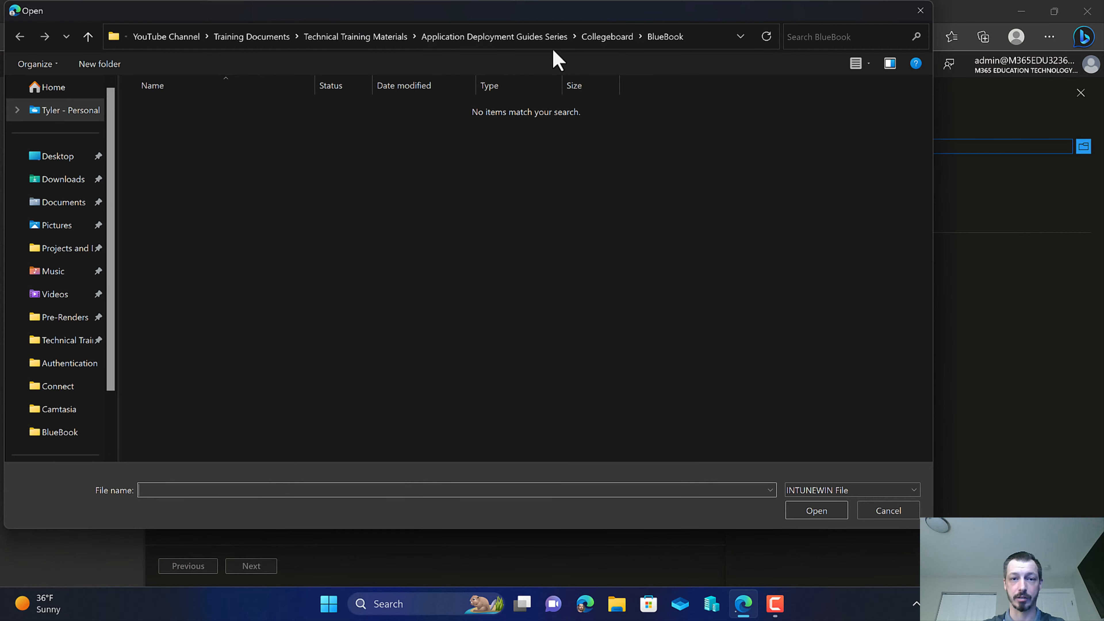
{"action": "left_click_drag", "start_coordinate": [111, 321], "coordinate": [108, 432]}
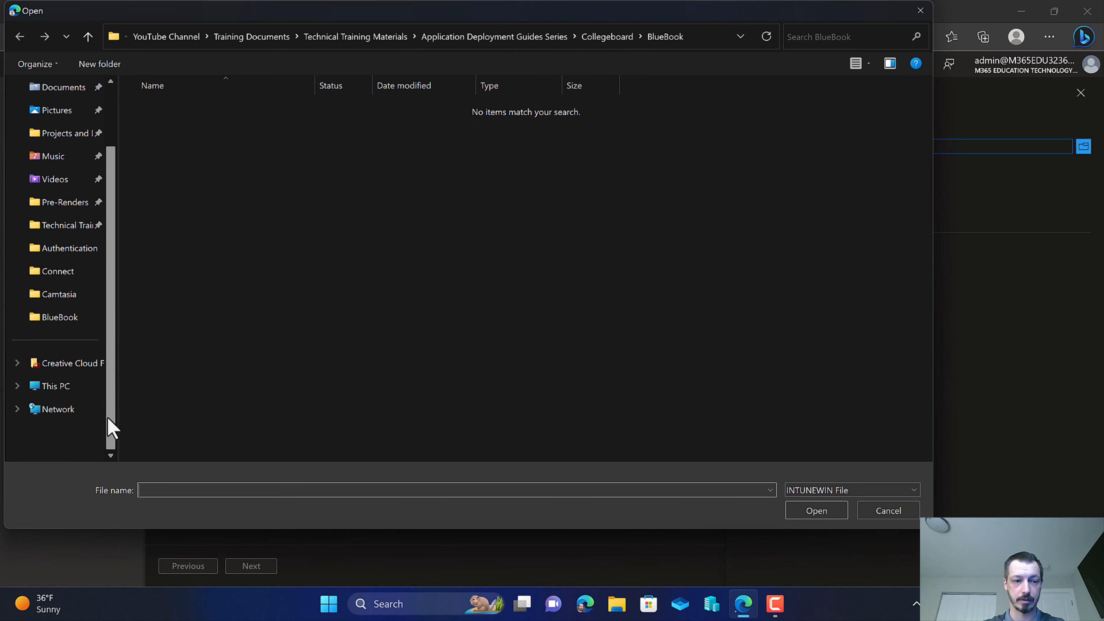
{"action": "left_click", "coordinate": [52, 385]}
{"action": "double_click", "coordinate": [256, 134]}
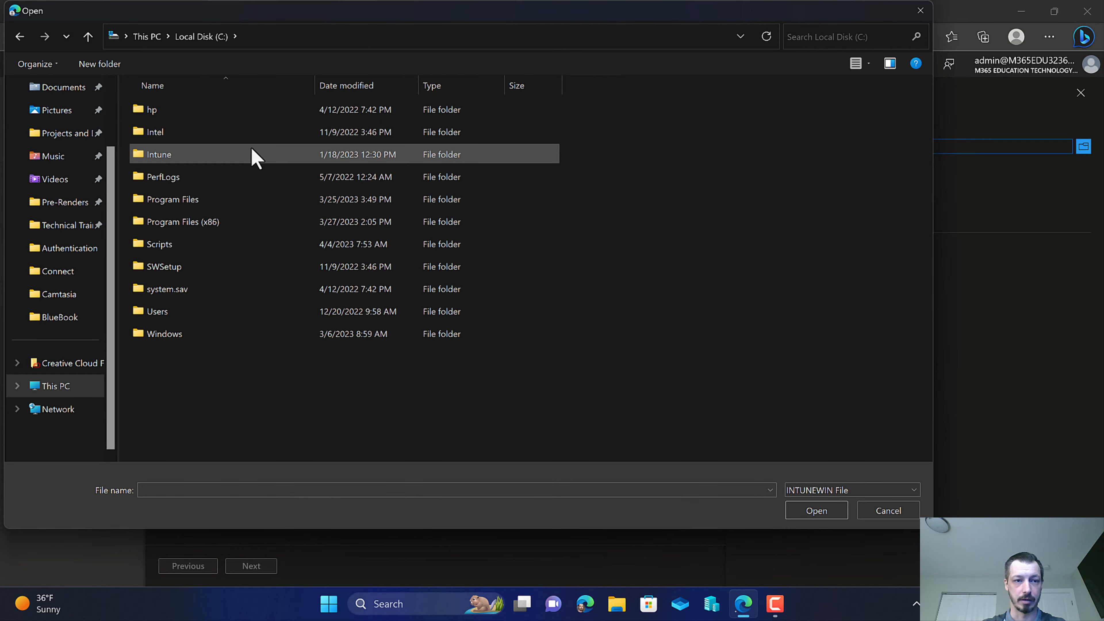
{"action": "double_click", "coordinate": [183, 246]}
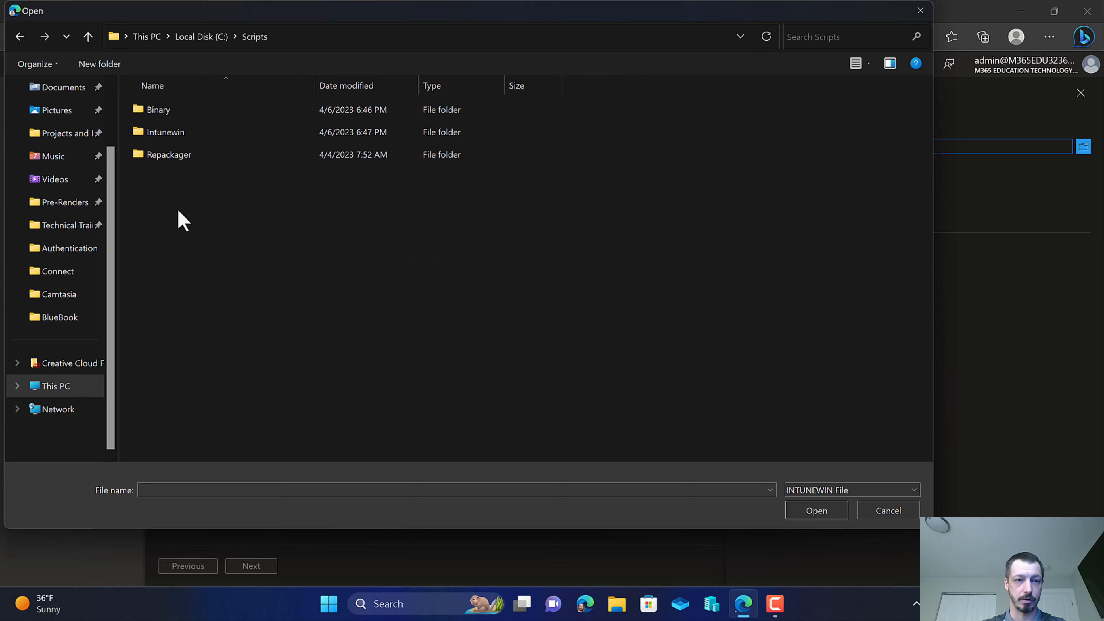
{"action": "double_click", "coordinate": [176, 133]}
{"action": "double_click", "coordinate": [179, 112]}
{"action": "double_click", "coordinate": [182, 112]}
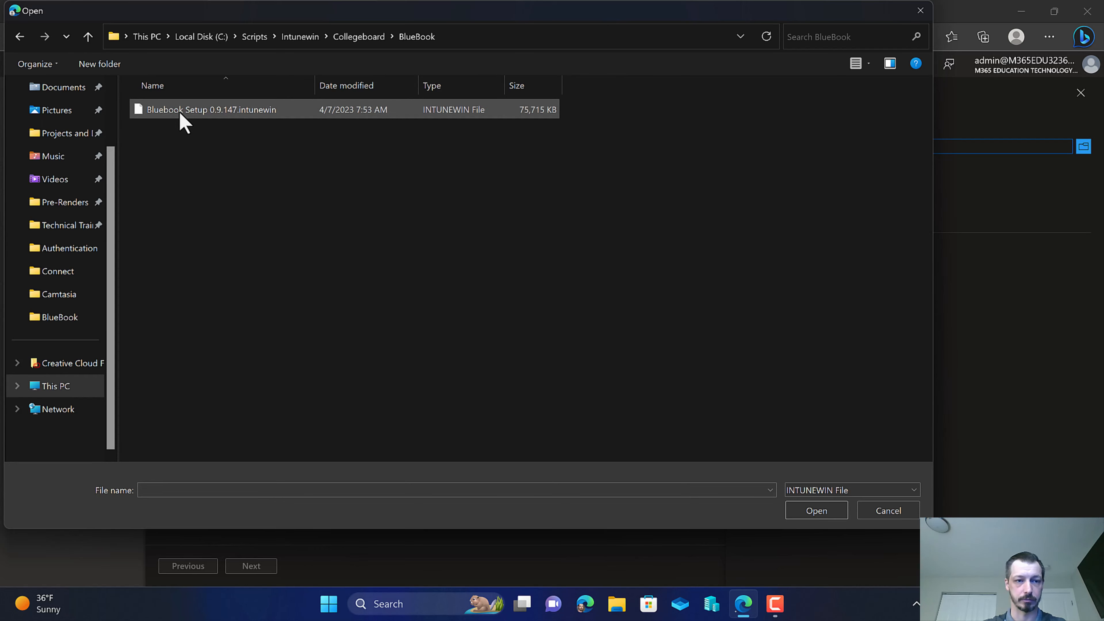
{"action": "double_click", "coordinate": [180, 110]}
{"action": "left_click", "coordinate": [770, 257]}
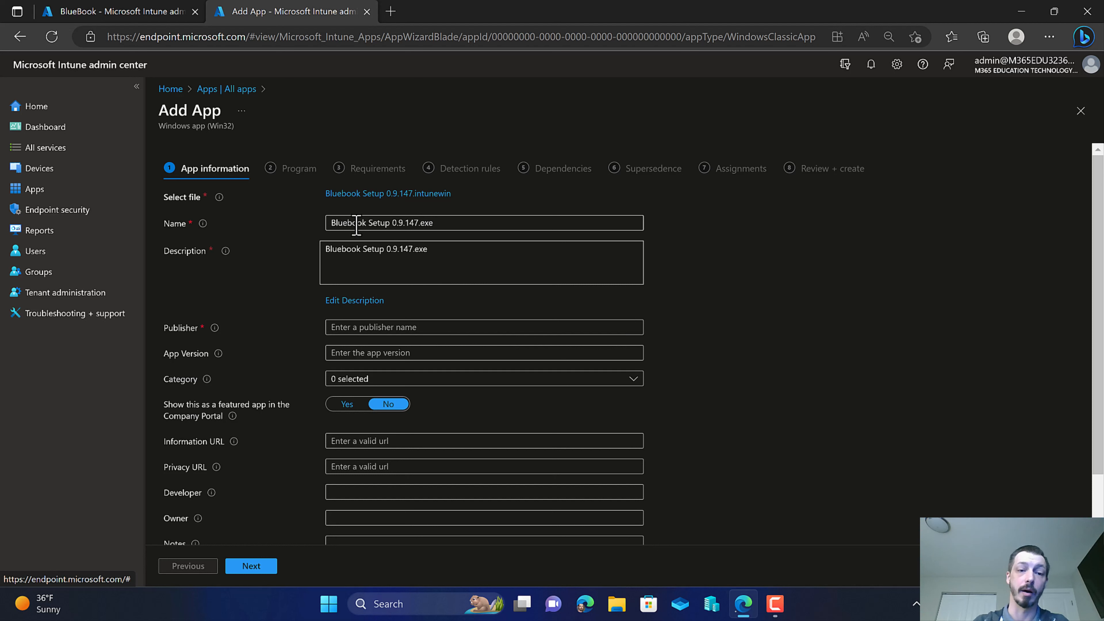
Copy the name BlueBook from the existing app's properties and set it as the new app's name.
{"action": "left_click", "coordinate": [89, 11]}
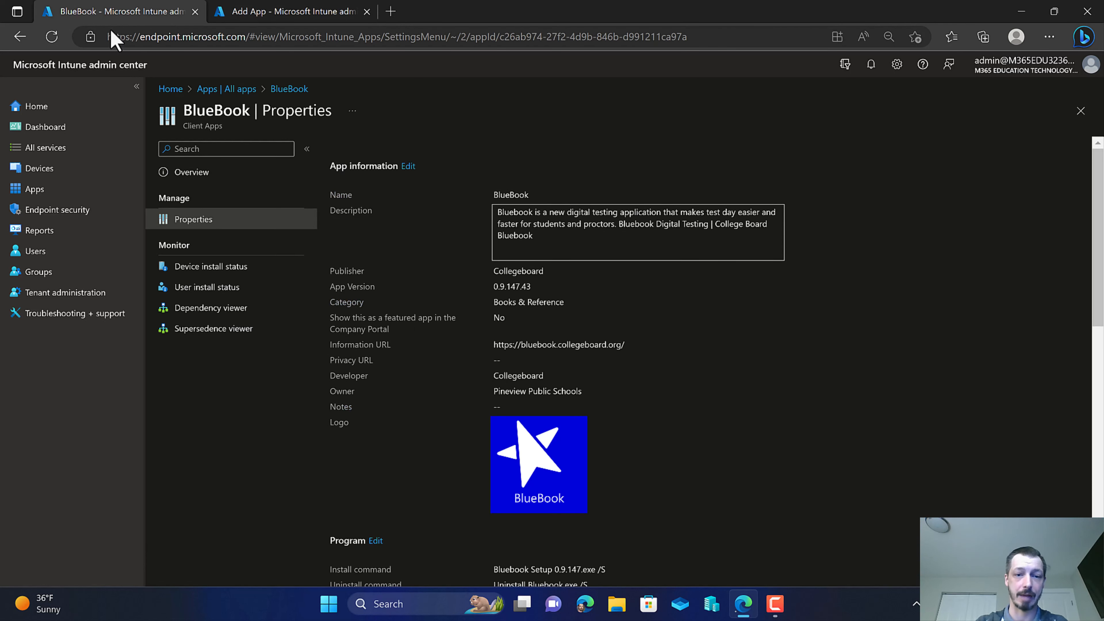
{"action": "left_click_drag", "start_coordinate": [531, 195], "coordinate": [480, 192]}
{"action": "key", "text": "ctrl+c"}
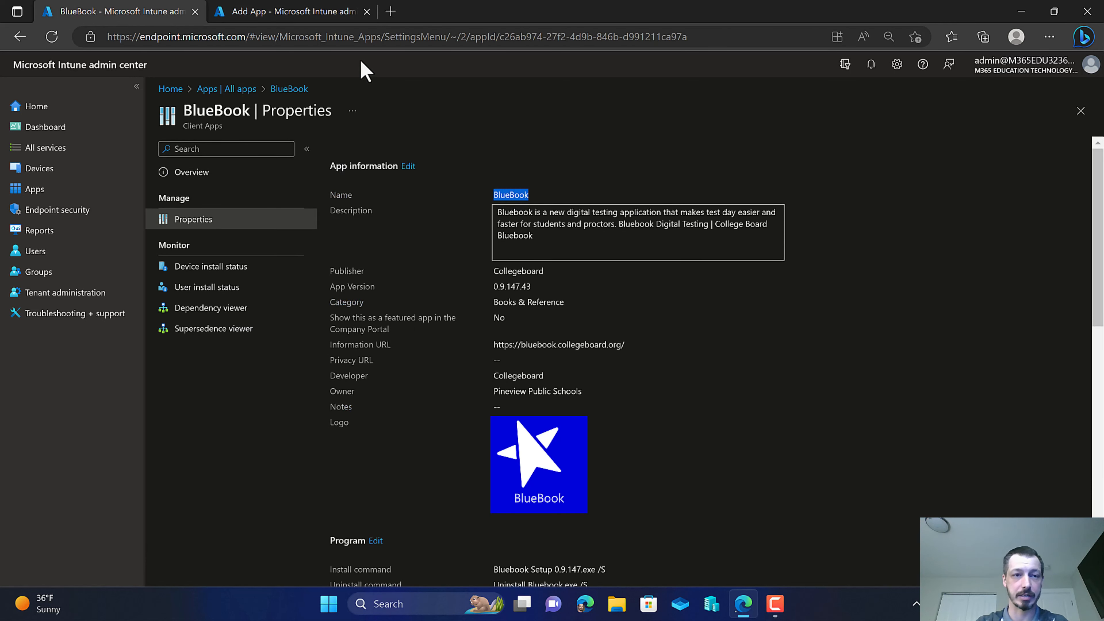
{"action": "left_click", "coordinate": [300, 11]}
{"action": "left_click", "coordinate": [446, 223]}
{"action": "left_click_drag", "start_coordinate": [447, 223], "coordinate": [249, 213]}
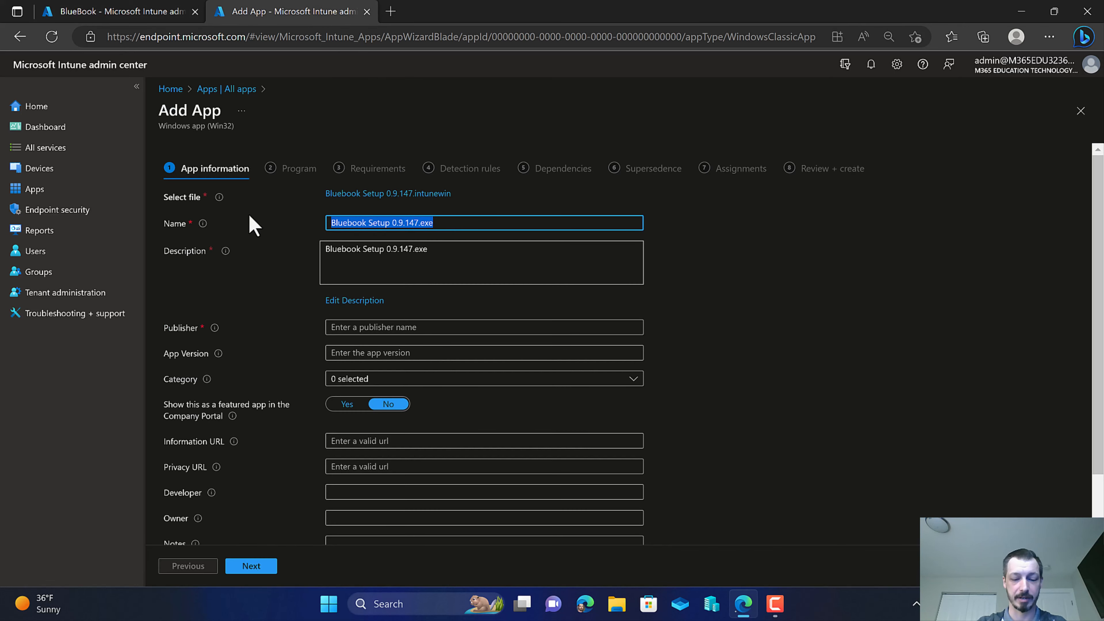
{"action": "key", "text": "ctrl+v"}
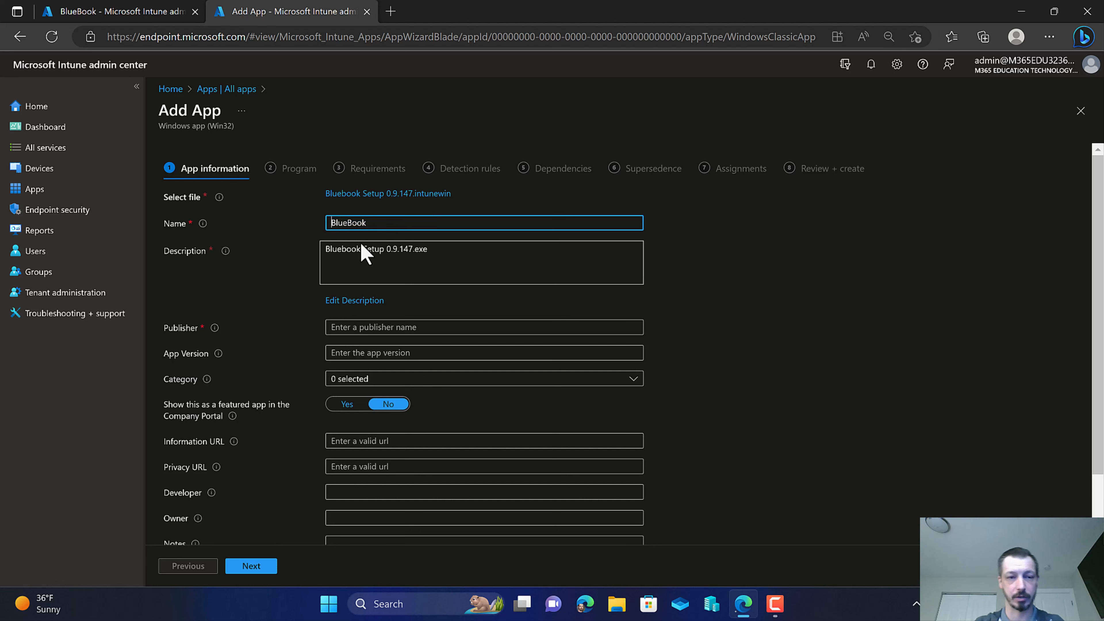
Copy the existing BlueBook app's description and paste it as the new app's description.
{"action": "left_click", "coordinate": [153, 12]}
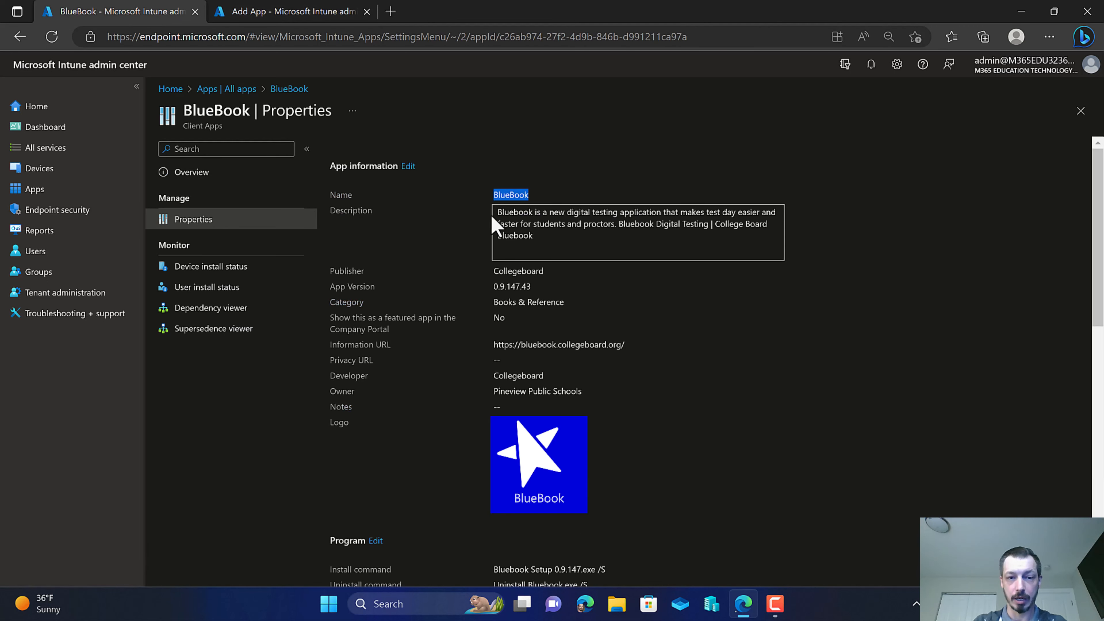
{"action": "left_click_drag", "start_coordinate": [543, 236], "coordinate": [494, 212]}
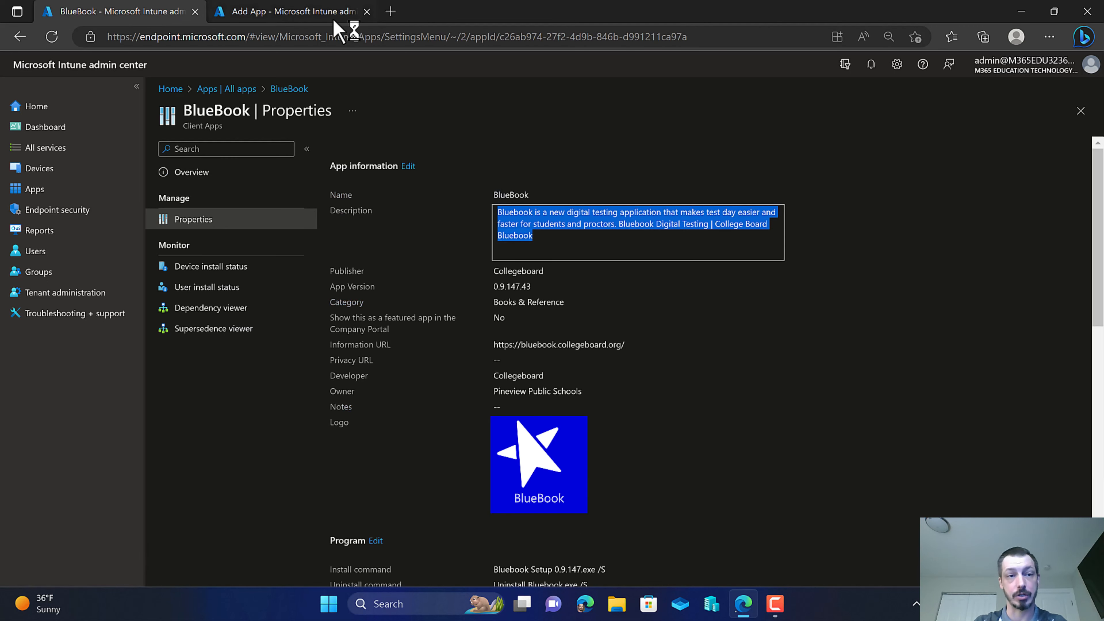
{"action": "left_click", "coordinate": [290, 13]}
{"action": "left_click", "coordinate": [356, 302]}
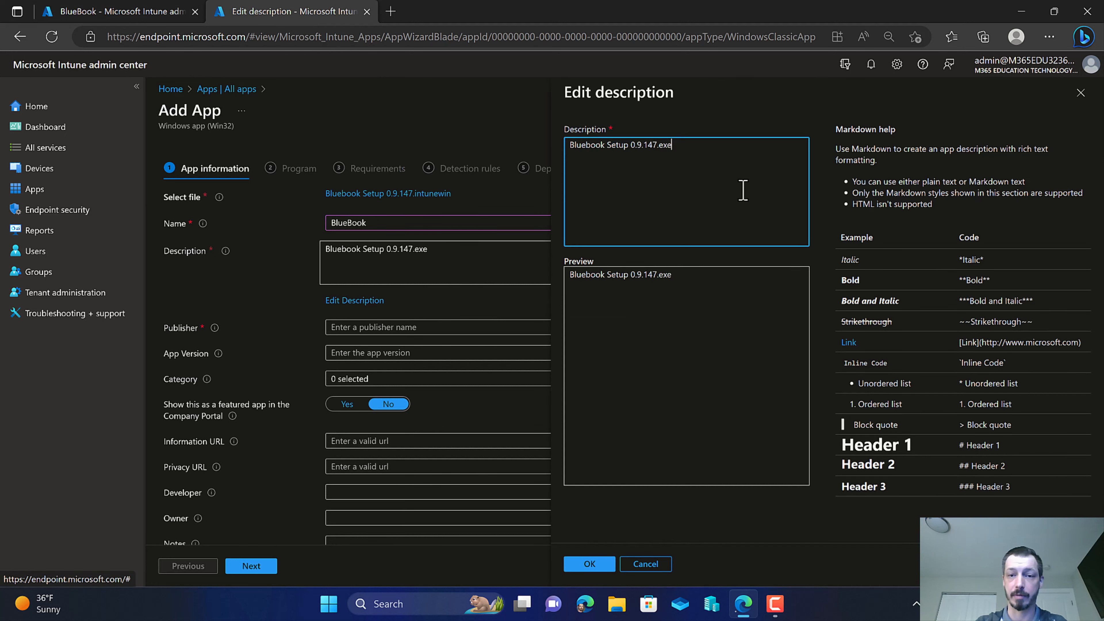
{"action": "left_click_drag", "start_coordinate": [722, 165], "coordinate": [483, 168]}
{"action": "key", "text": "ctrl+v"}
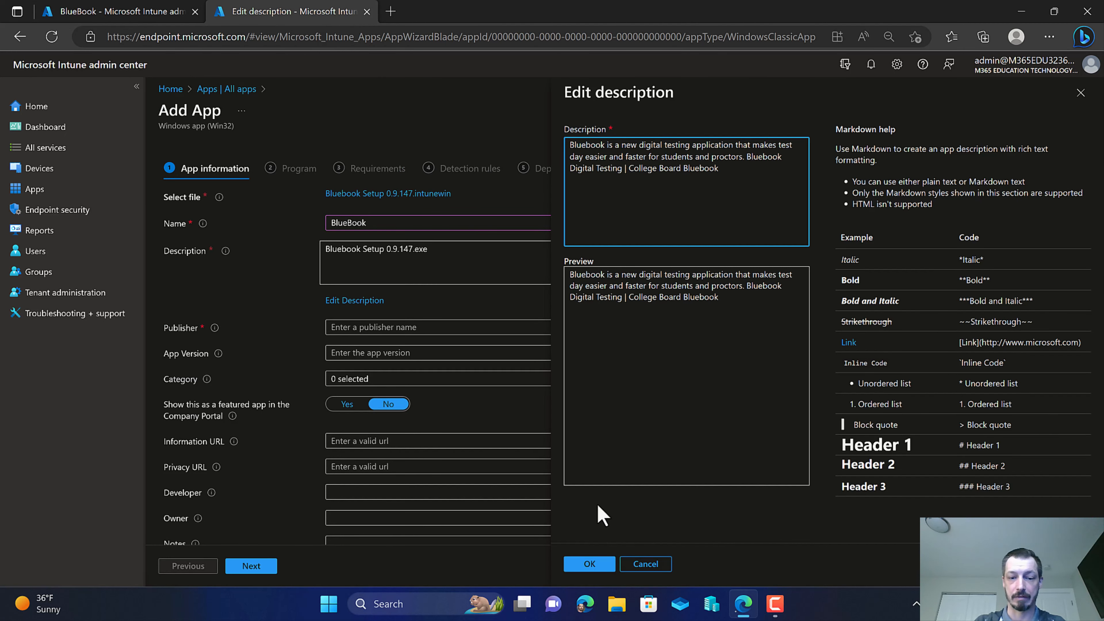
{"action": "left_click", "coordinate": [590, 565]}
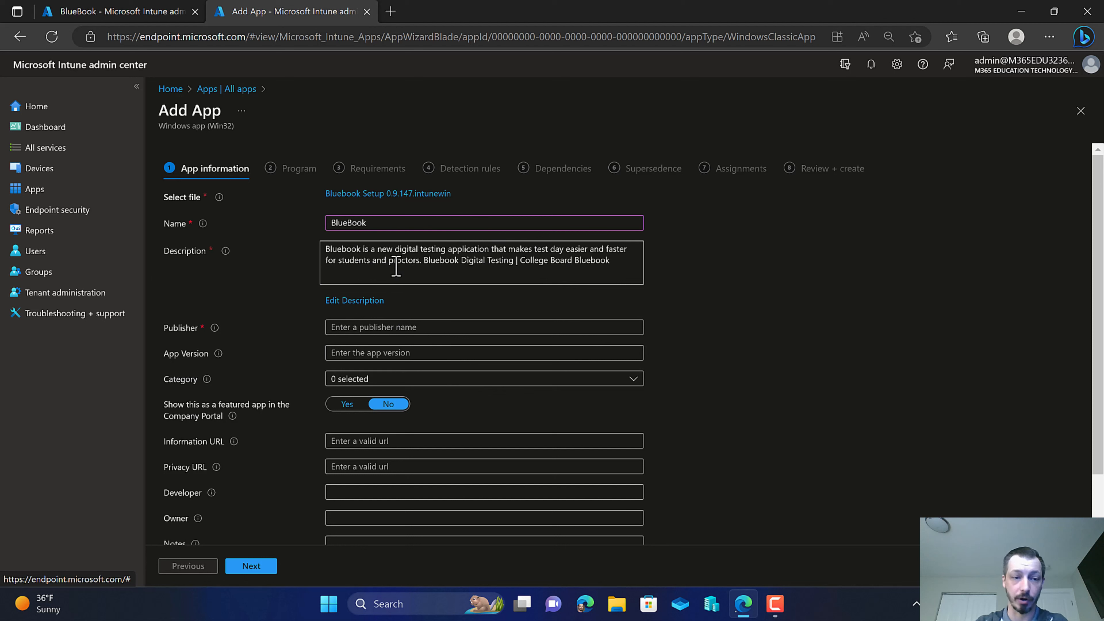
Set the publisher to Collegeboard.
{"action": "left_click", "coordinate": [367, 326]}
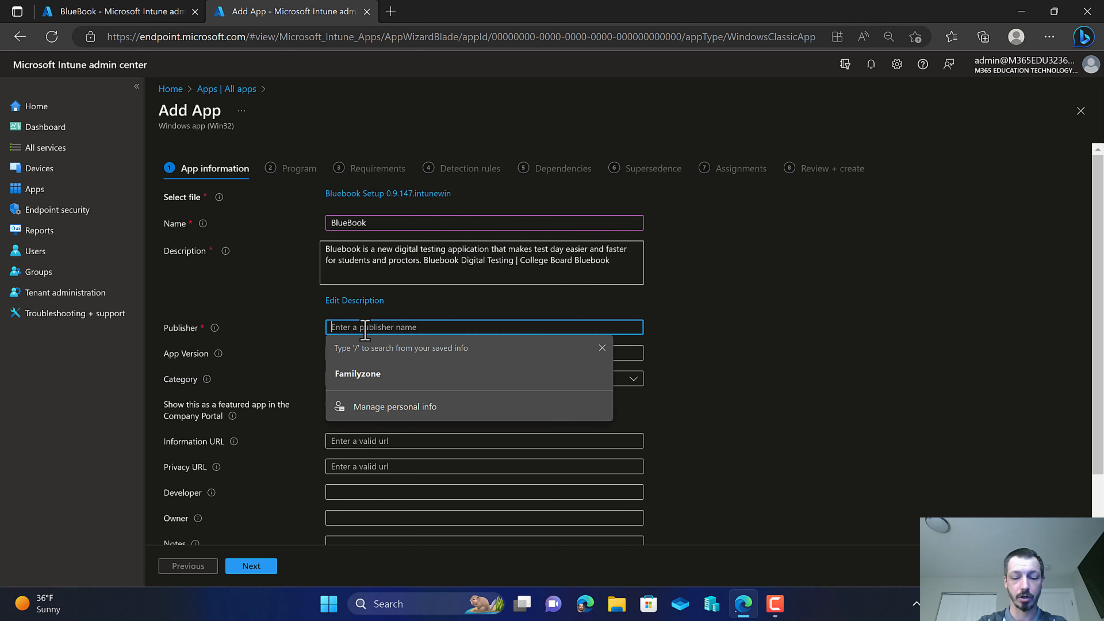
{"action": "type", "text": "Collegeboard"}
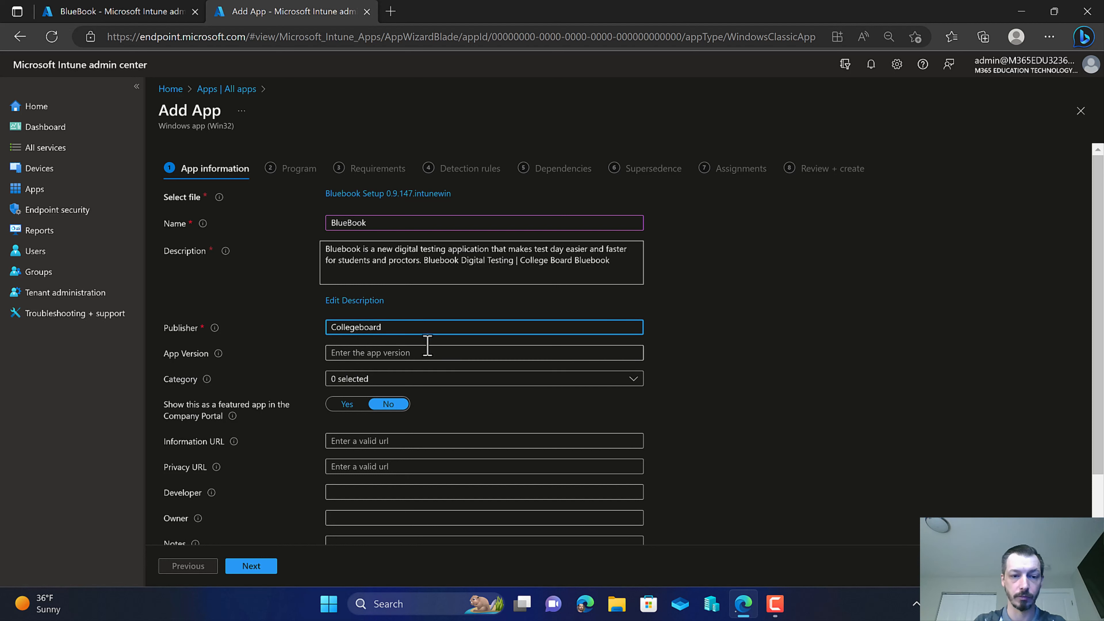
Copy the app version 0.9.147.43 from the existing BlueBook app and paste it as the new app's version.
{"action": "left_click", "coordinate": [124, 12]}
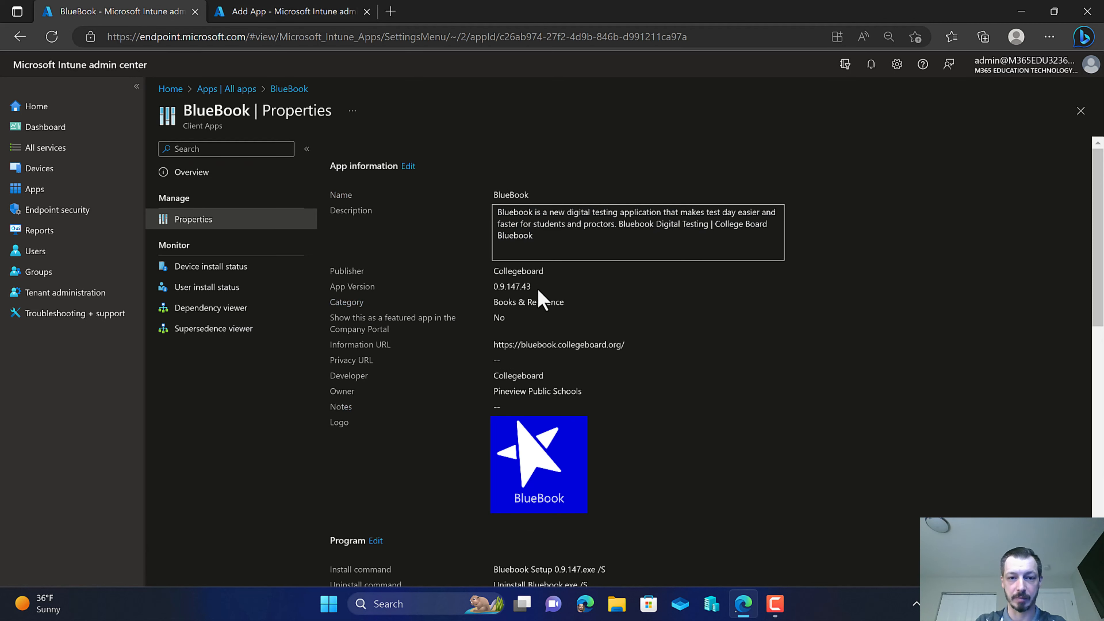
{"action": "left_click_drag", "start_coordinate": [537, 289], "coordinate": [489, 287]}
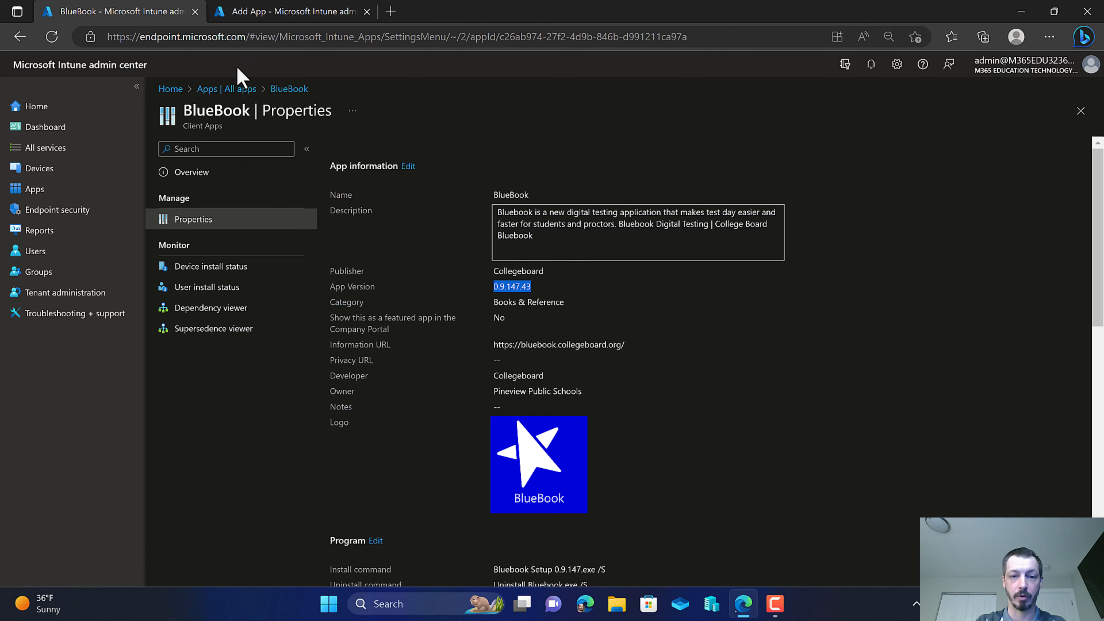
{"action": "left_click", "coordinate": [248, 11]}
{"action": "left_click", "coordinate": [371, 352]}
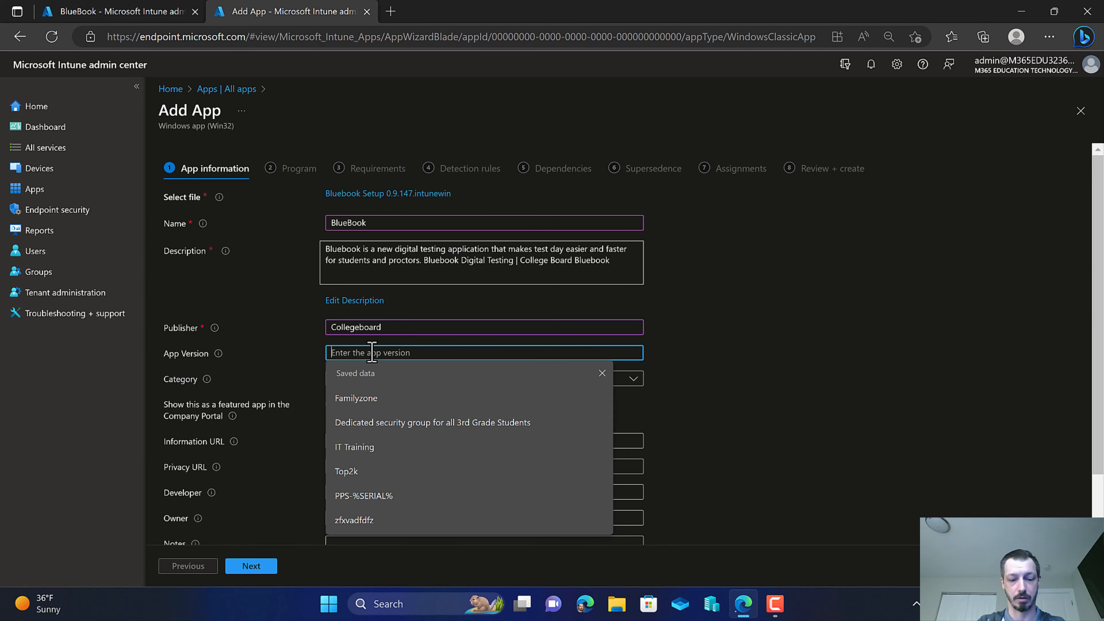
{"action": "key", "text": "ctrl+v"}
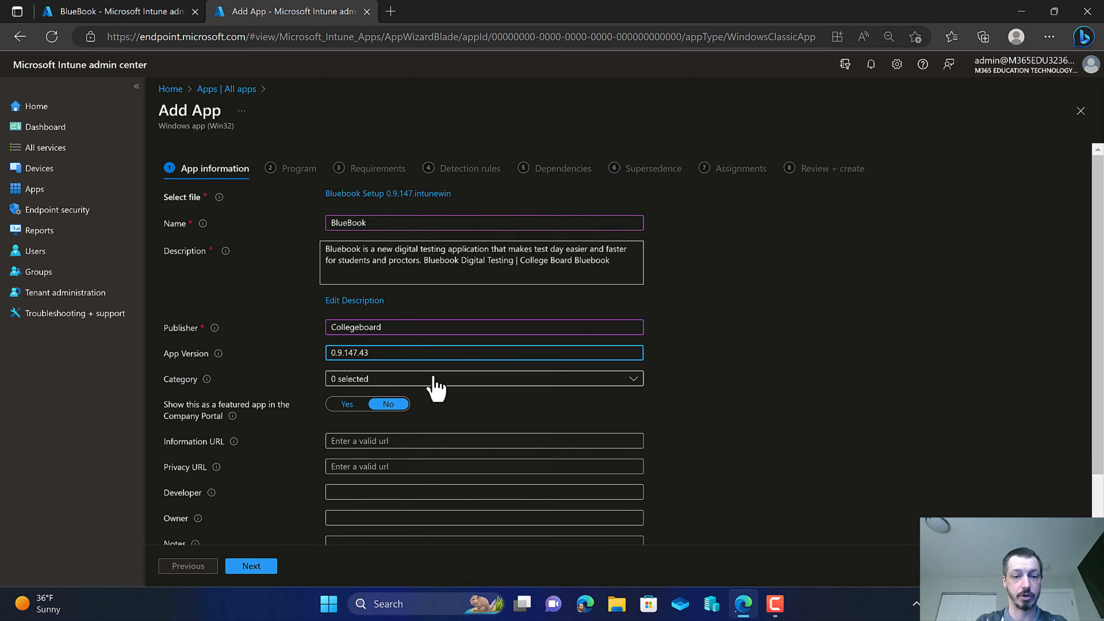
Set the app's category to Books & Reference.
{"action": "left_click", "coordinate": [444, 381]}
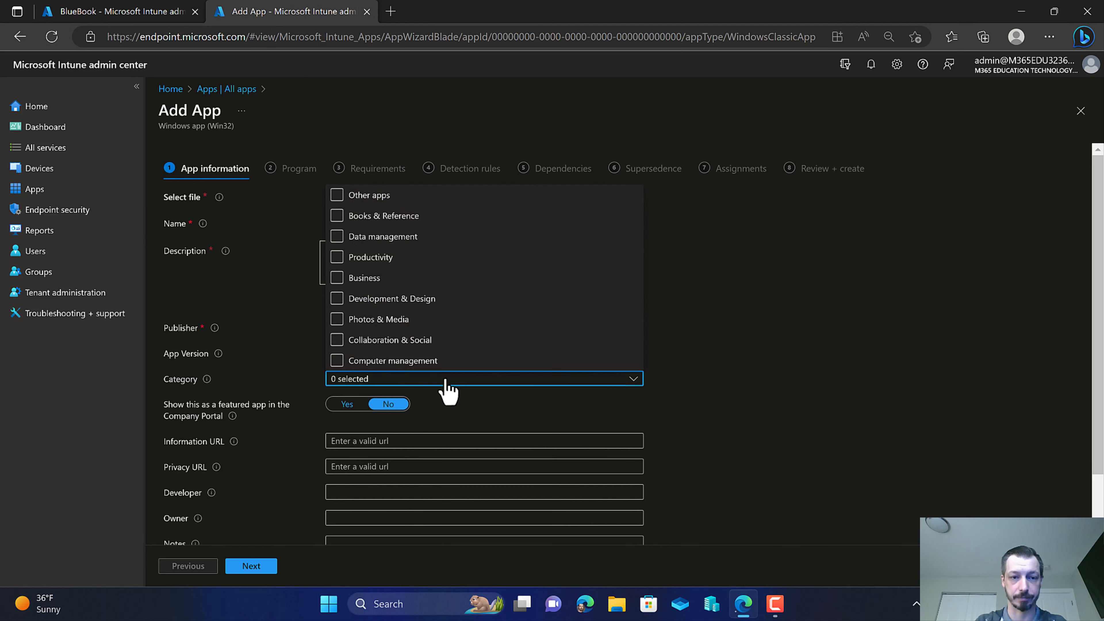
{"action": "left_click", "coordinate": [341, 216]}
{"action": "scroll", "coordinate": [772, 382], "scroll_direction": "down", "scroll_amount": 1}
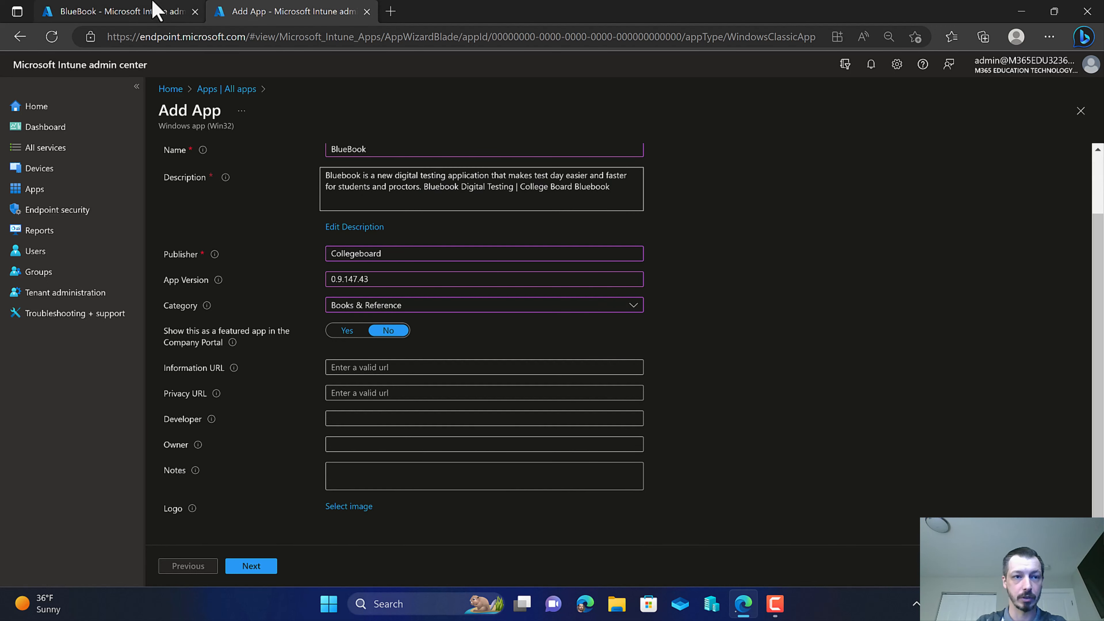
{"action": "left_click", "coordinate": [153, 11]}
{"action": "left_click_drag", "start_coordinate": [633, 347], "coordinate": [486, 345]}
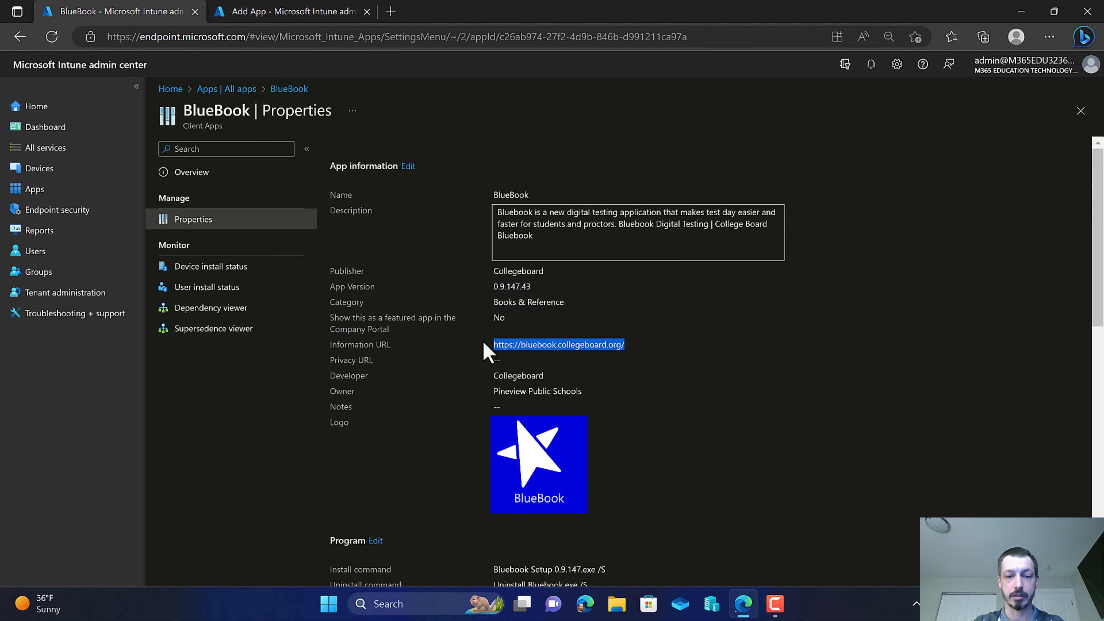
{"action": "left_click", "coordinate": [312, 11]}
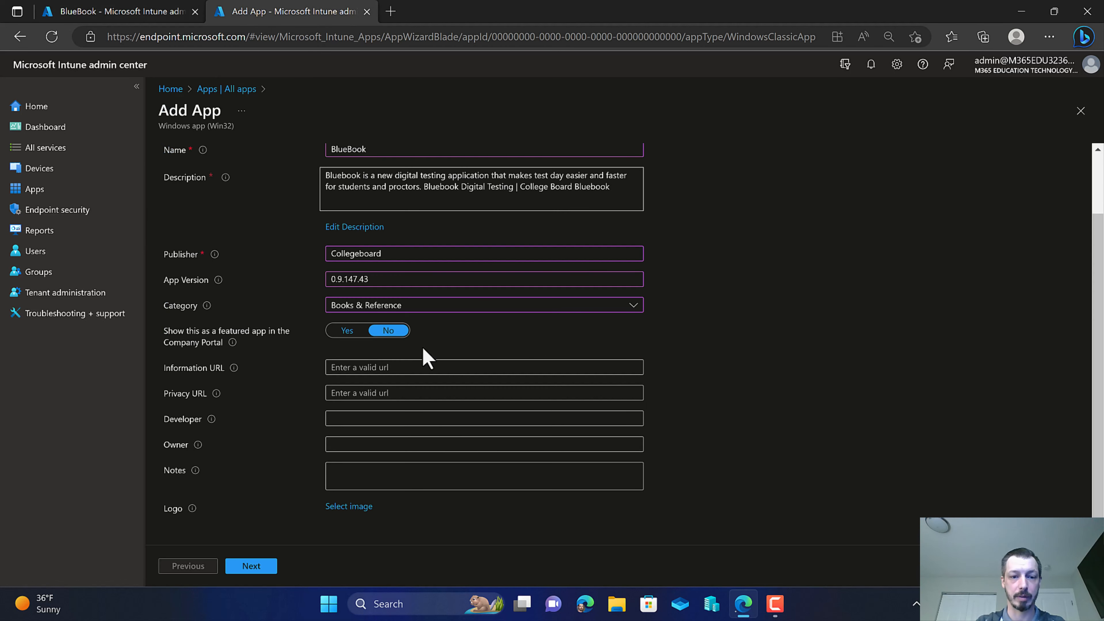
{"action": "left_click", "coordinate": [352, 369]}
{"action": "key", "text": "ctrl+v"}
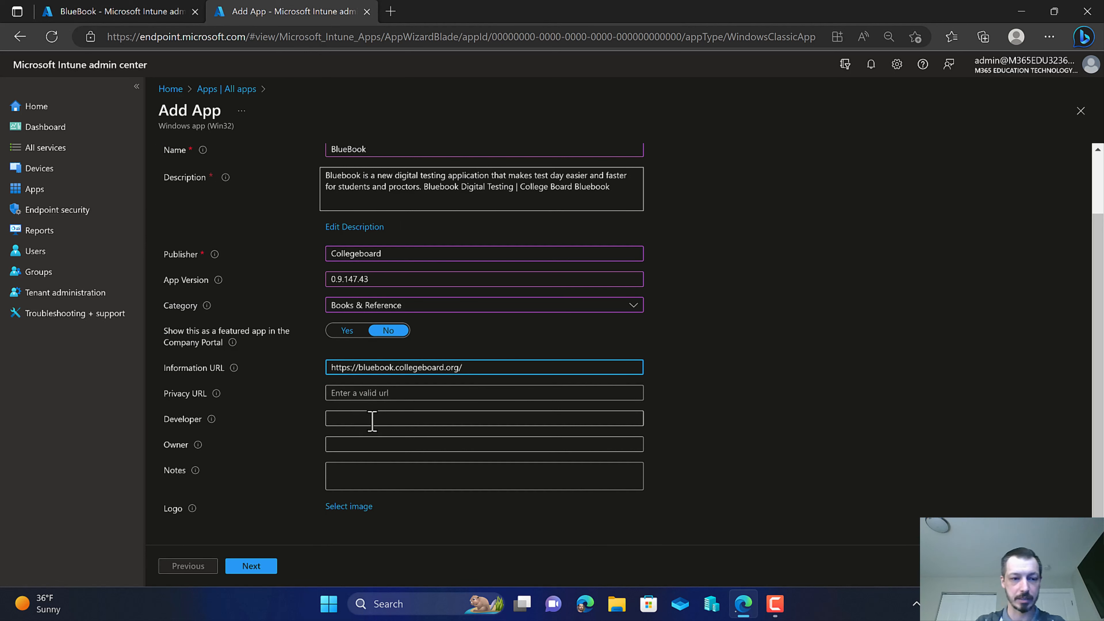
Set the developer to Collegeboard and the owner to Pineview Public Schools.
{"action": "left_click", "coordinate": [369, 419]}
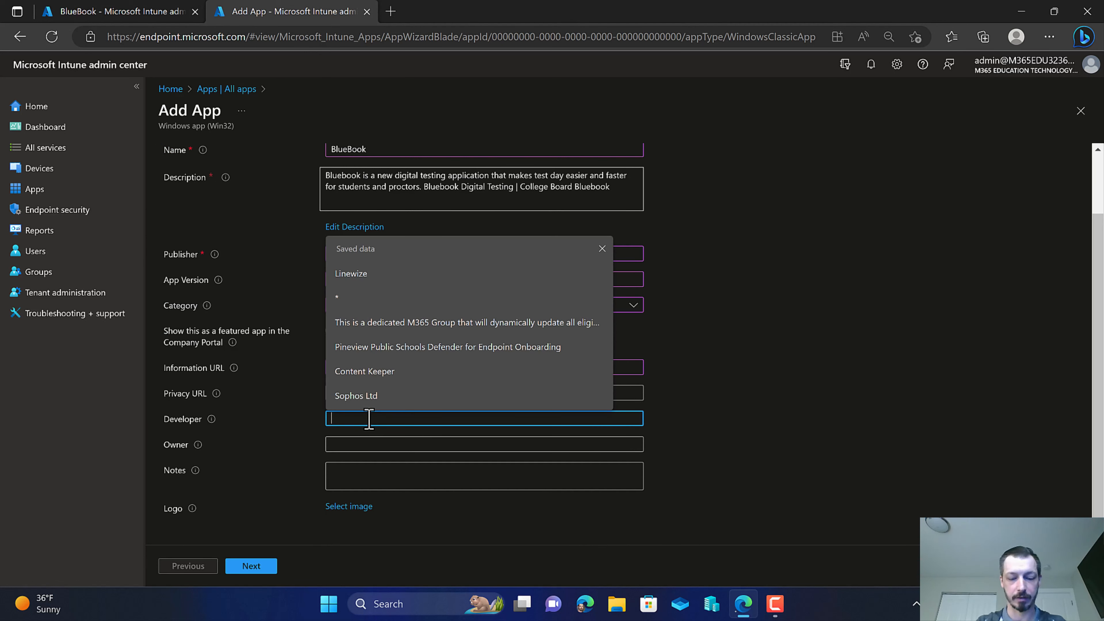
{"action": "type", "text": "Collegeboard"}
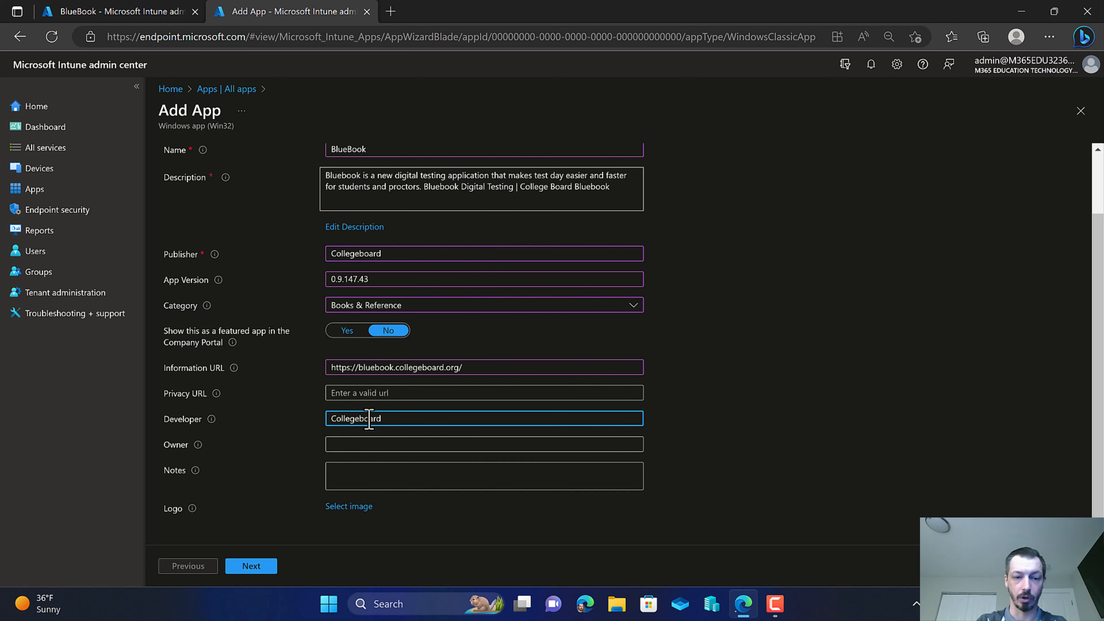
{"action": "left_click", "coordinate": [353, 444]}
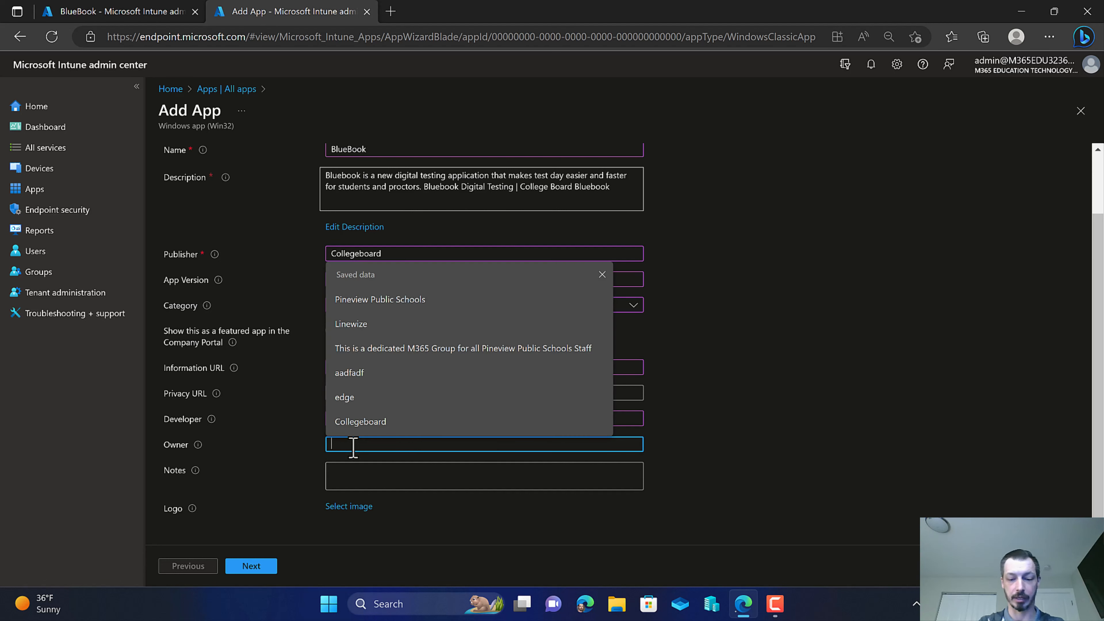
{"action": "type", "text": "Pine"}
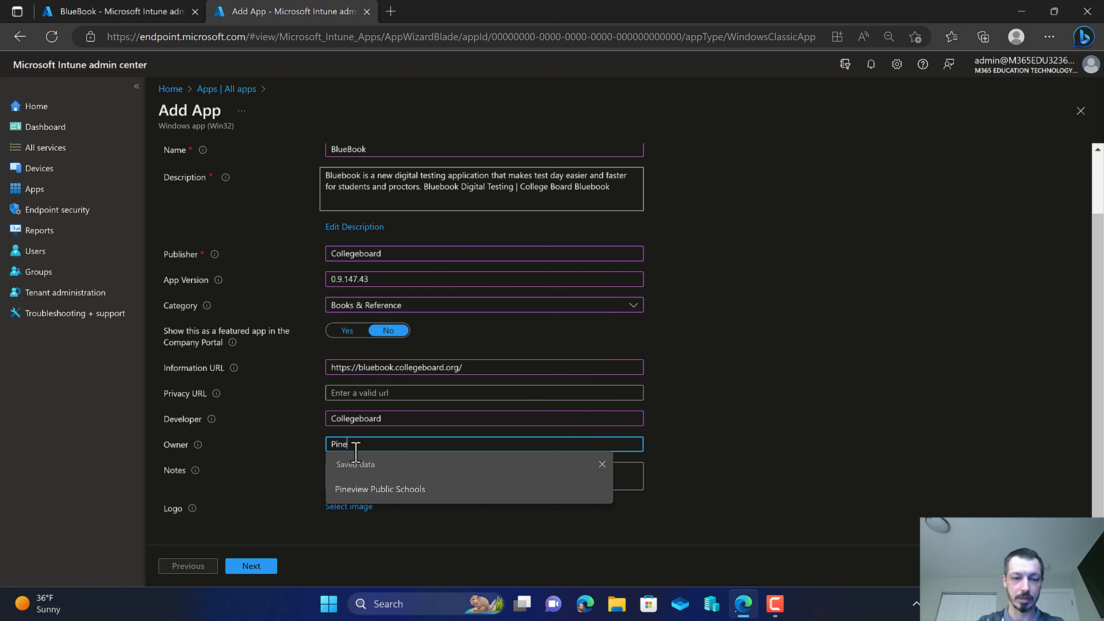
{"action": "left_click", "coordinate": [390, 495]}
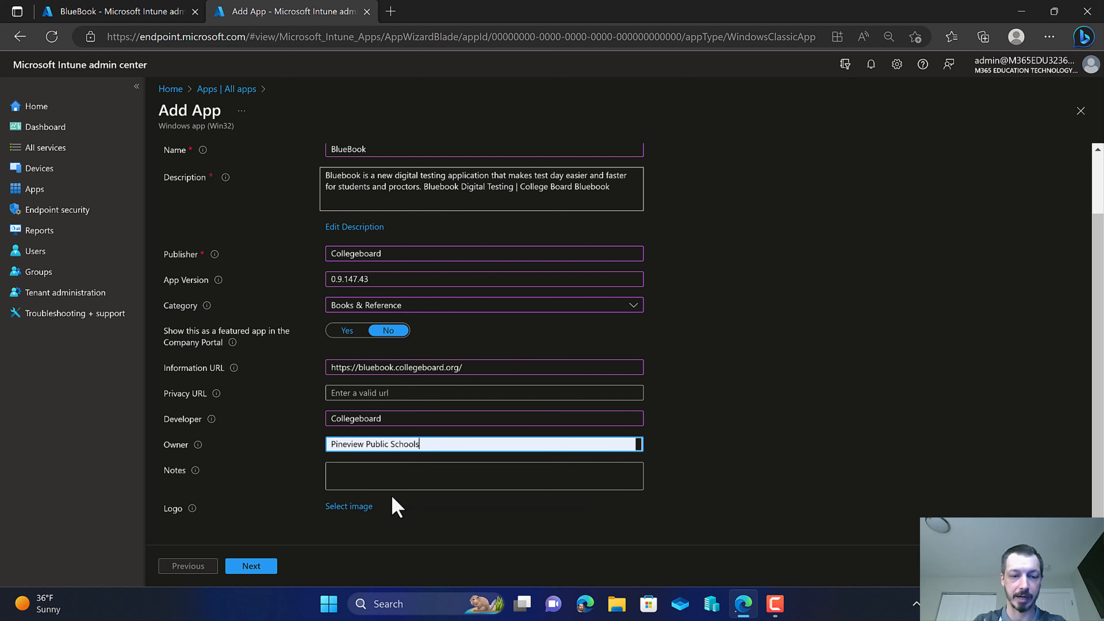
Upload BlueBook Logo.png from the Collegeboard\BlueBook training folder as the app logo and continue to the Program page.
{"action": "left_click", "coordinate": [365, 507]}
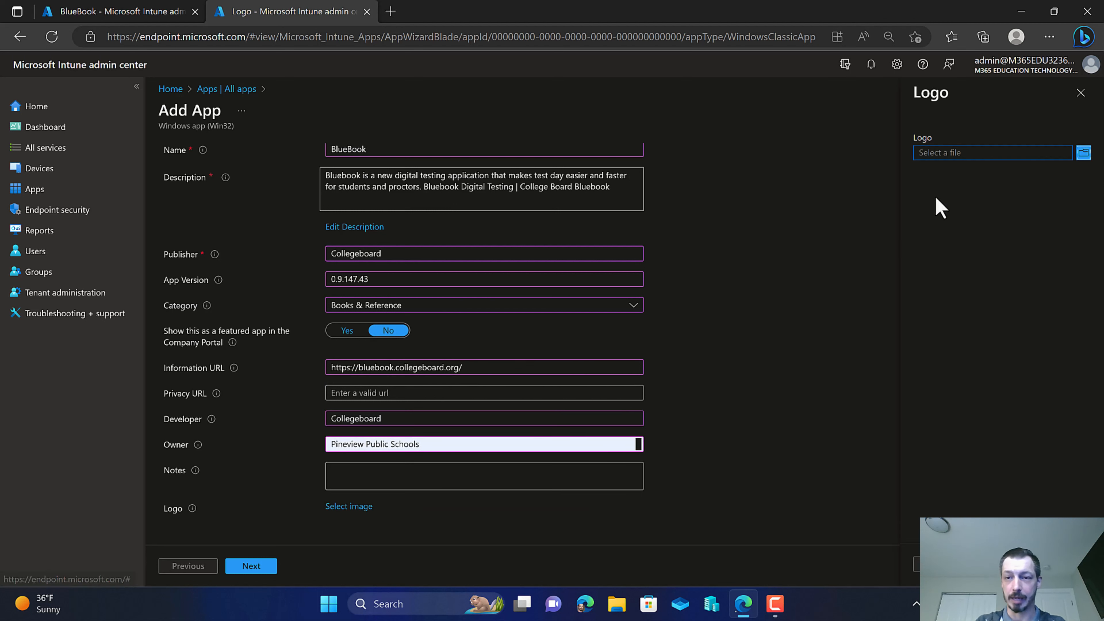
{"action": "left_click", "coordinate": [978, 154]}
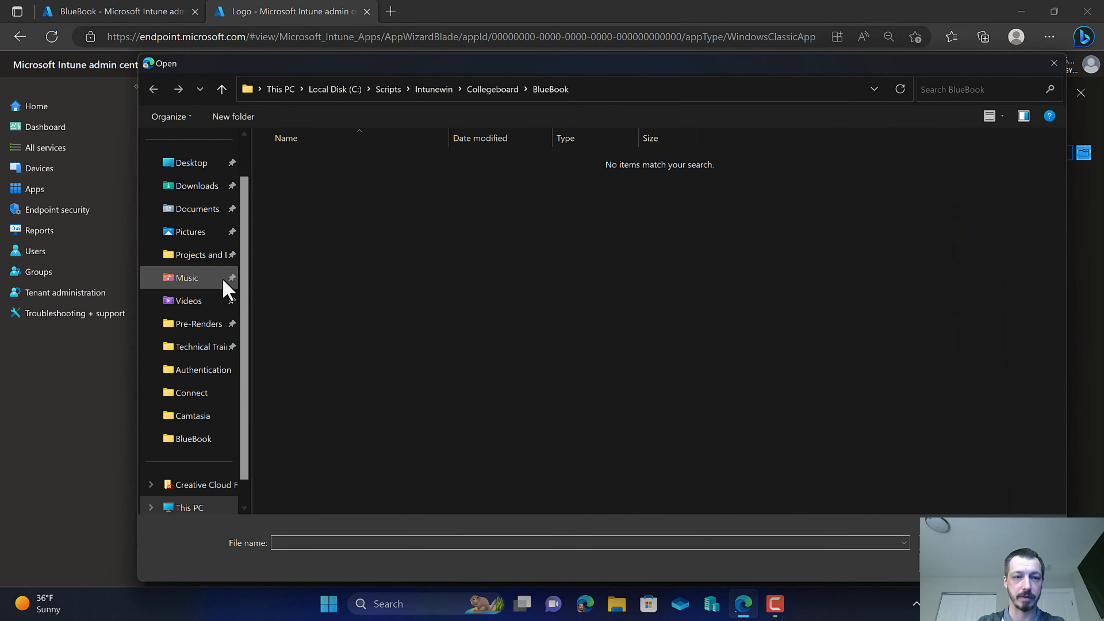
{"action": "left_click", "coordinate": [194, 261]}
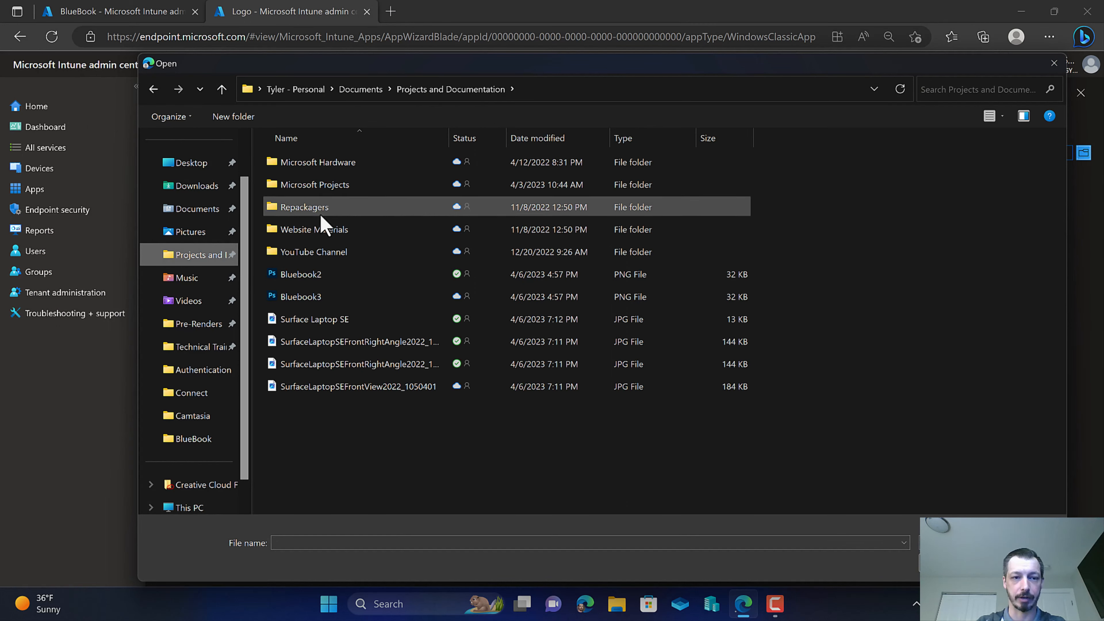
{"action": "double_click", "coordinate": [320, 253]}
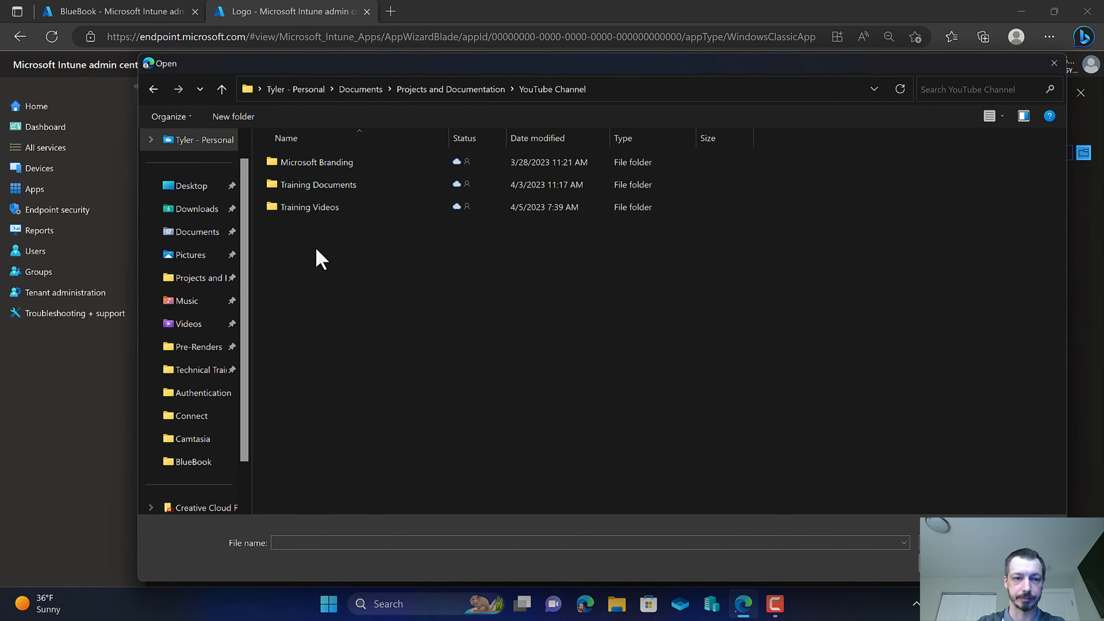
{"action": "double_click", "coordinate": [322, 189]}
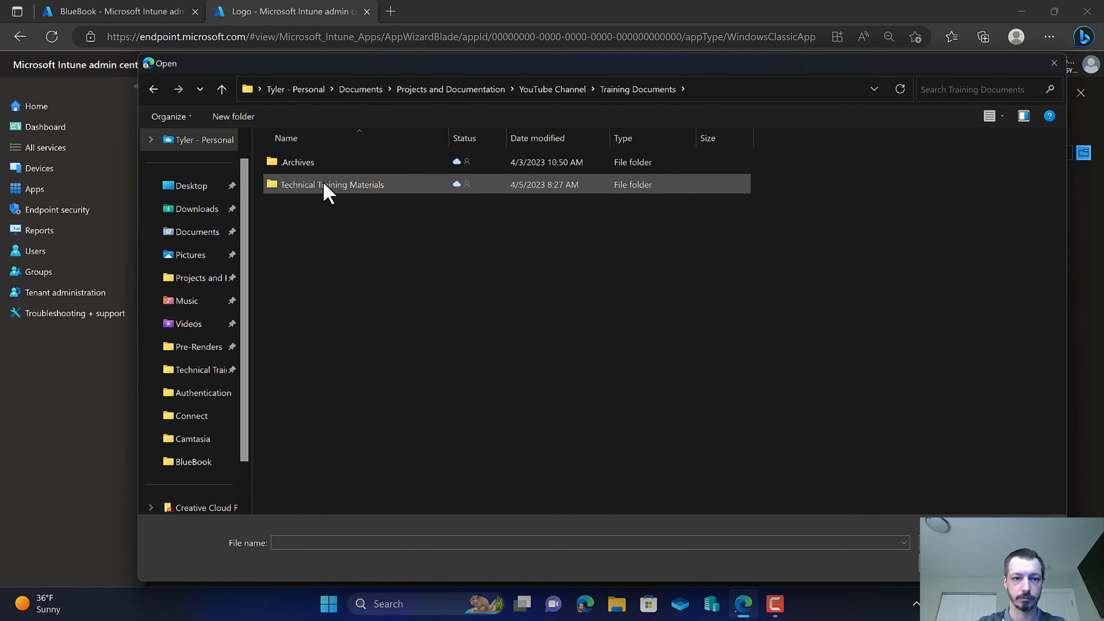
{"action": "double_click", "coordinate": [323, 180]}
{"action": "double_click", "coordinate": [329, 165]}
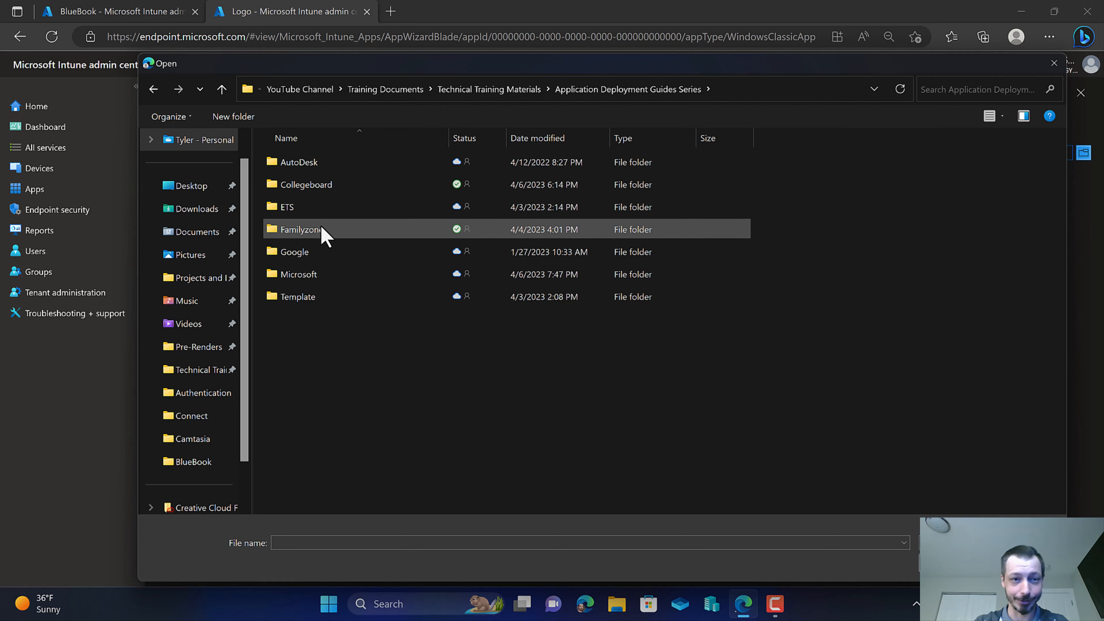
{"action": "left_click", "coordinate": [316, 188]}
{"action": "double_click", "coordinate": [316, 189]}
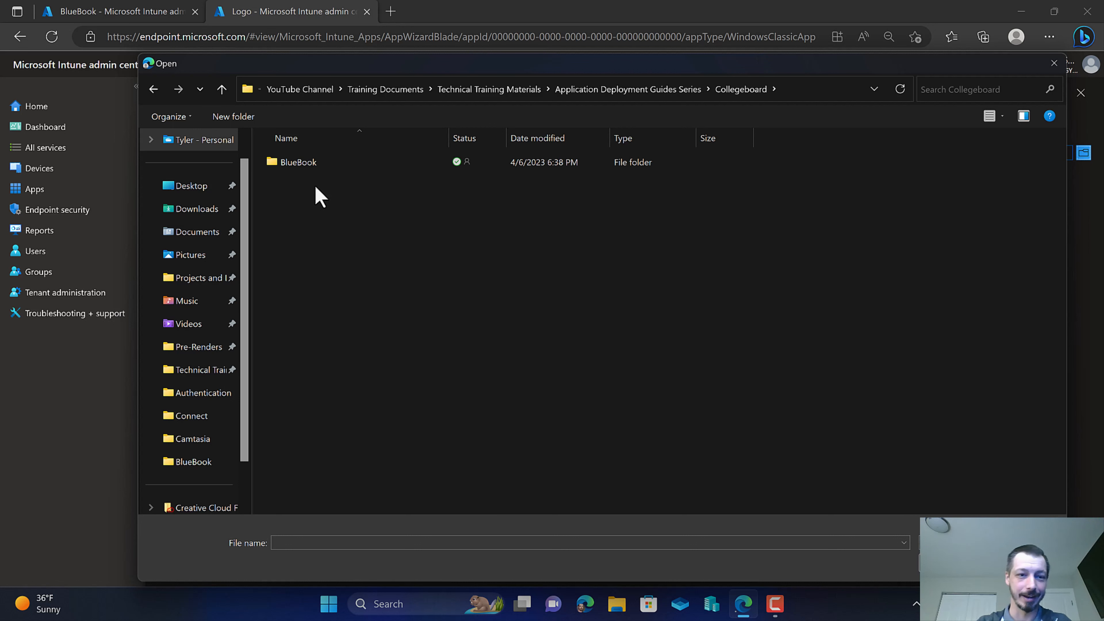
{"action": "double_click", "coordinate": [314, 168]}
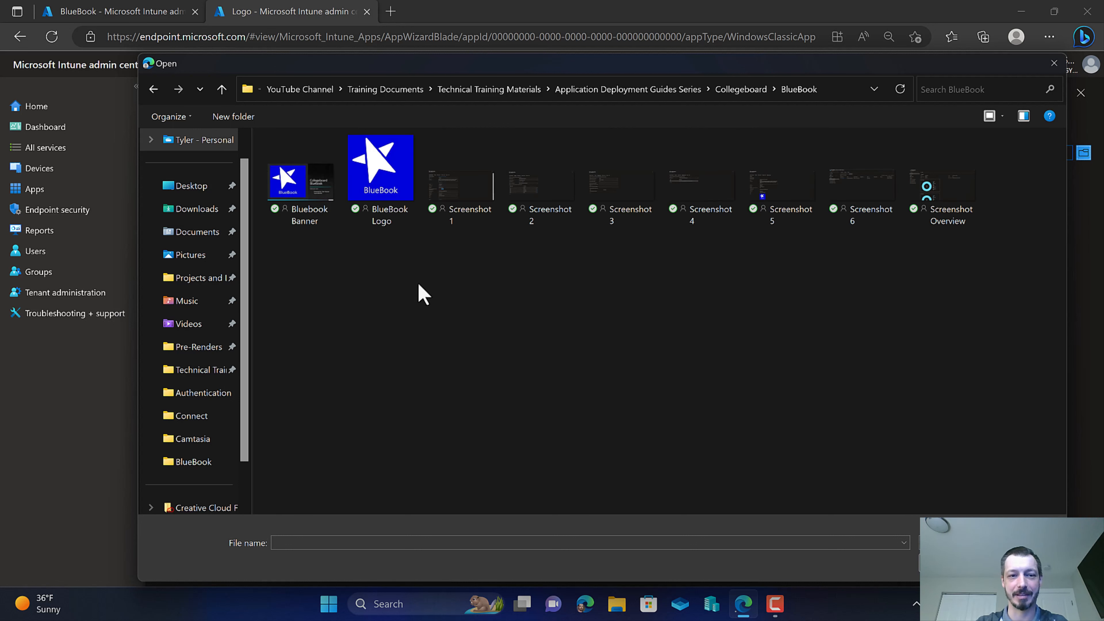
{"action": "double_click", "coordinate": [382, 196]}
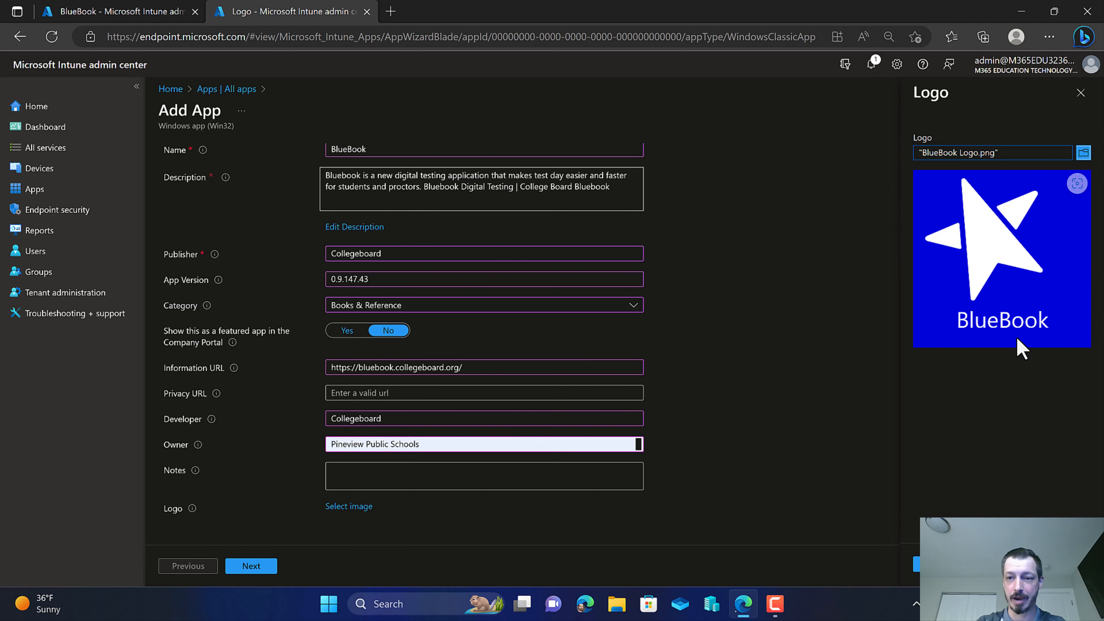
{"action": "left_click", "coordinate": [917, 564]}
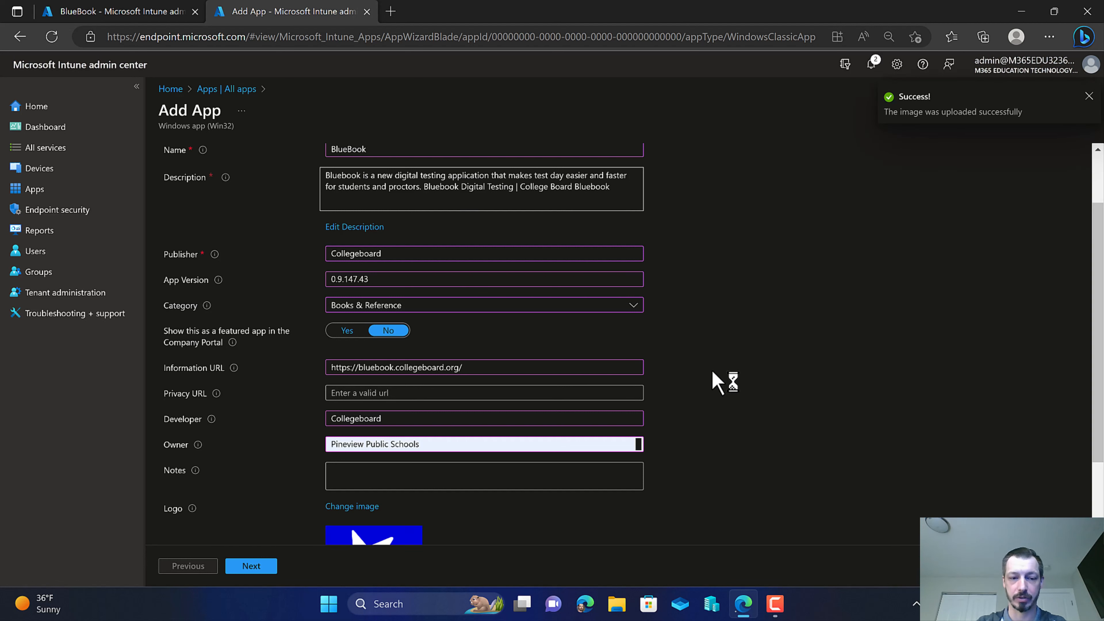
{"action": "scroll", "coordinate": [708, 370], "scroll_direction": "down", "scroll_amount": 3}
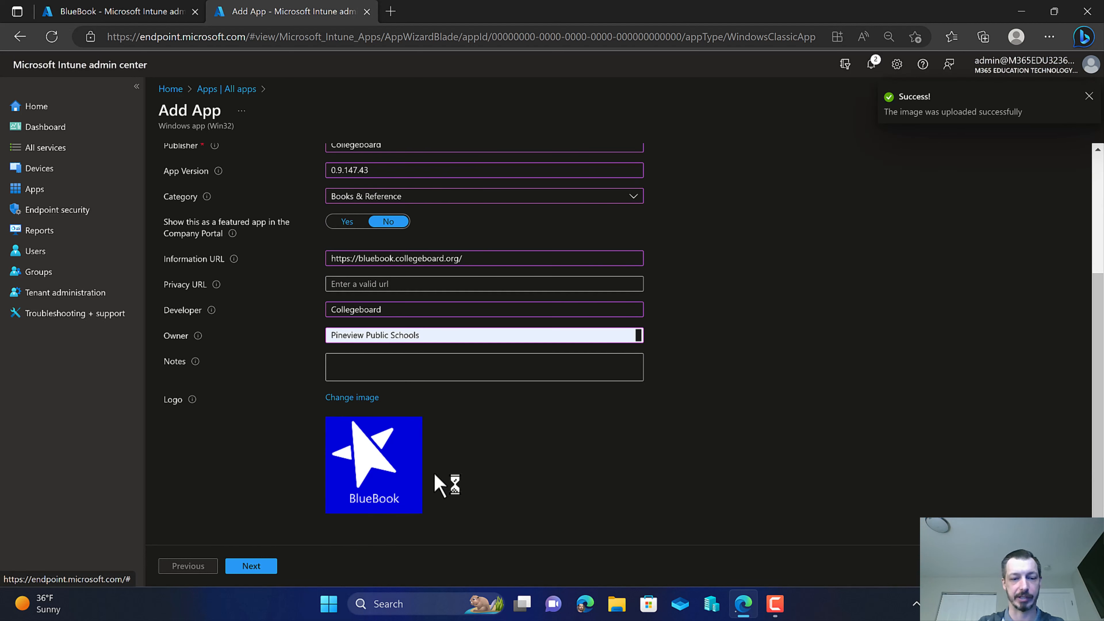
{"action": "left_click", "coordinate": [254, 566]}
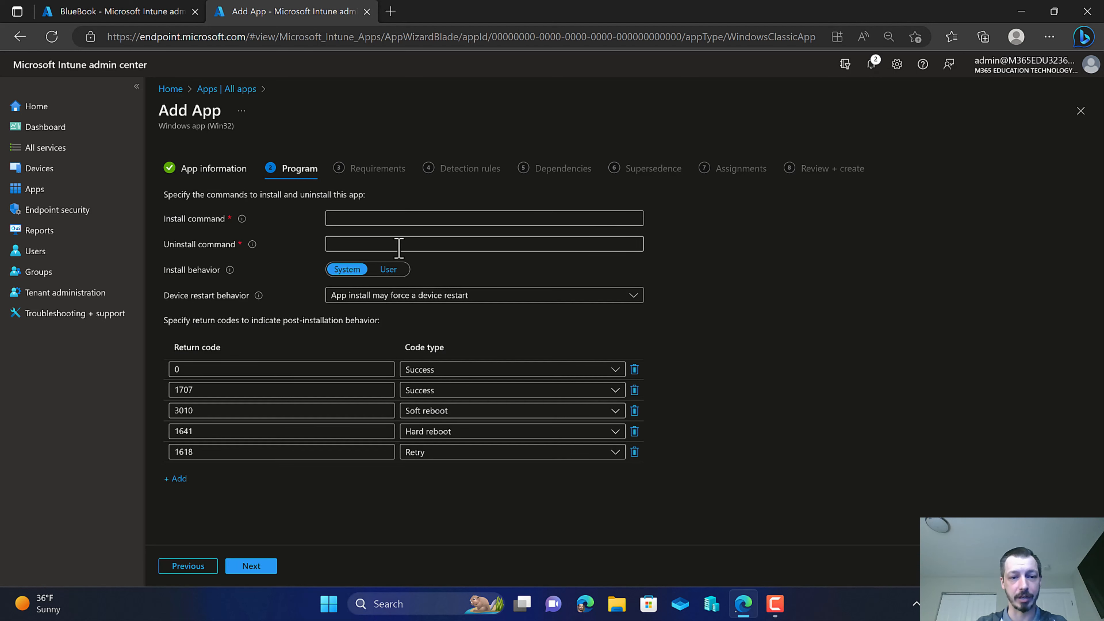
Copy the existing app's install command and paste it as the install command Bluebook Setup 0.9.147.exe /S.
{"action": "left_click", "coordinate": [124, 13]}
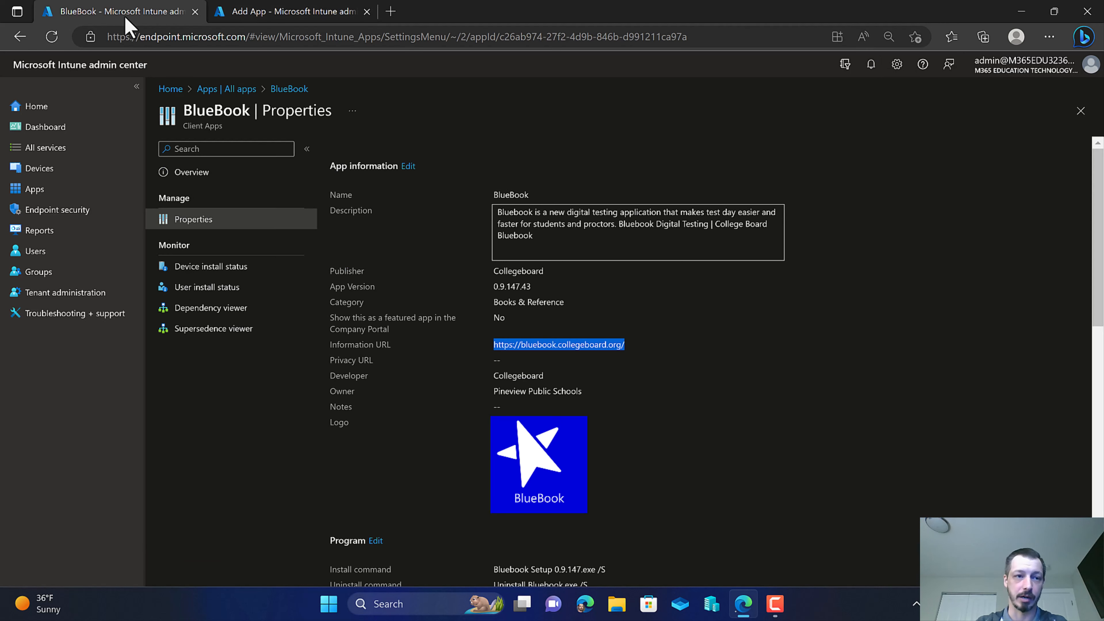
{"action": "scroll", "coordinate": [573, 321], "scroll_direction": "down", "scroll_amount": 3}
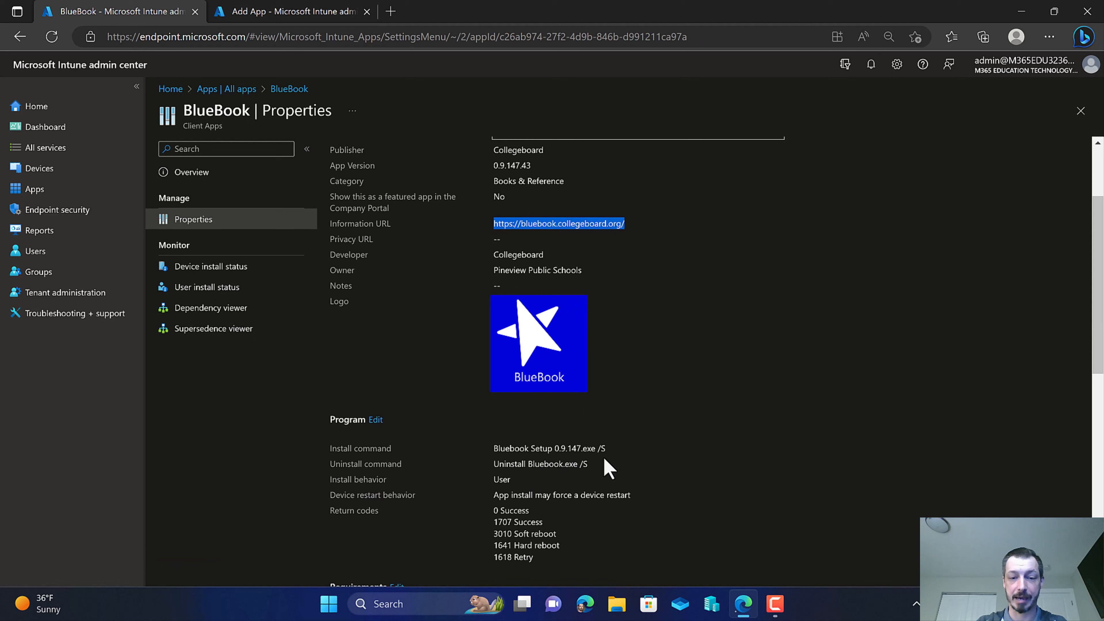
{"action": "left_click_drag", "start_coordinate": [605, 449], "coordinate": [492, 449]}
{"action": "key", "text": "ctrl+c"}
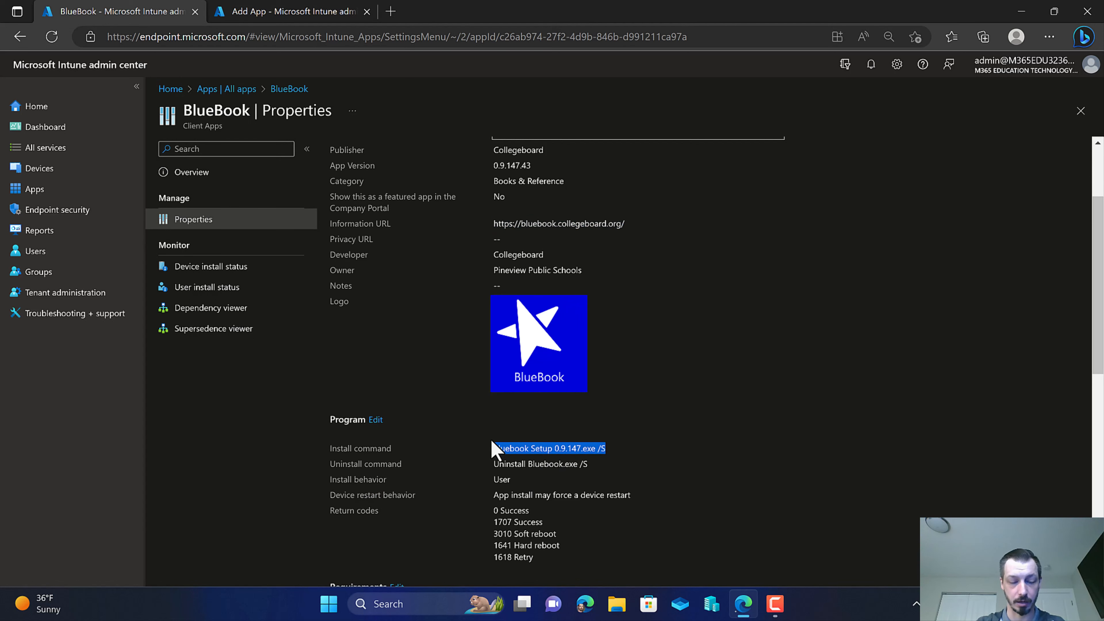
{"action": "left_click", "coordinate": [264, 18]}
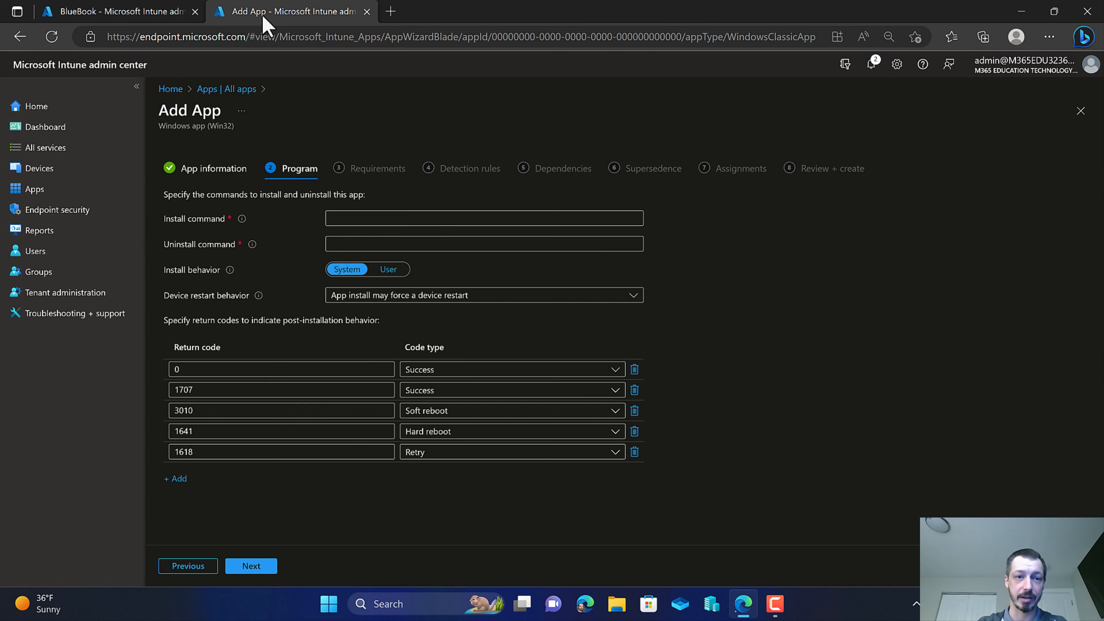
{"action": "left_click", "coordinate": [358, 219]}
{"action": "key", "text": "ctrl+v"}
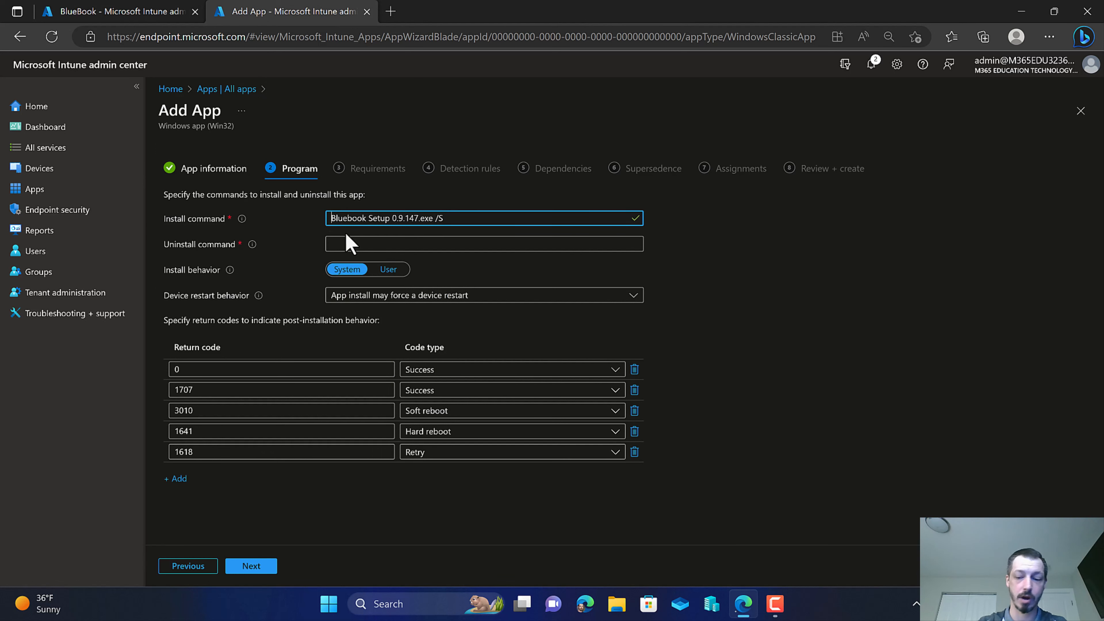
Copy the existing app's uninstall command and paste it as the uninstall command Uninstall Bluebook.exe /S.
{"action": "left_click", "coordinate": [167, 11]}
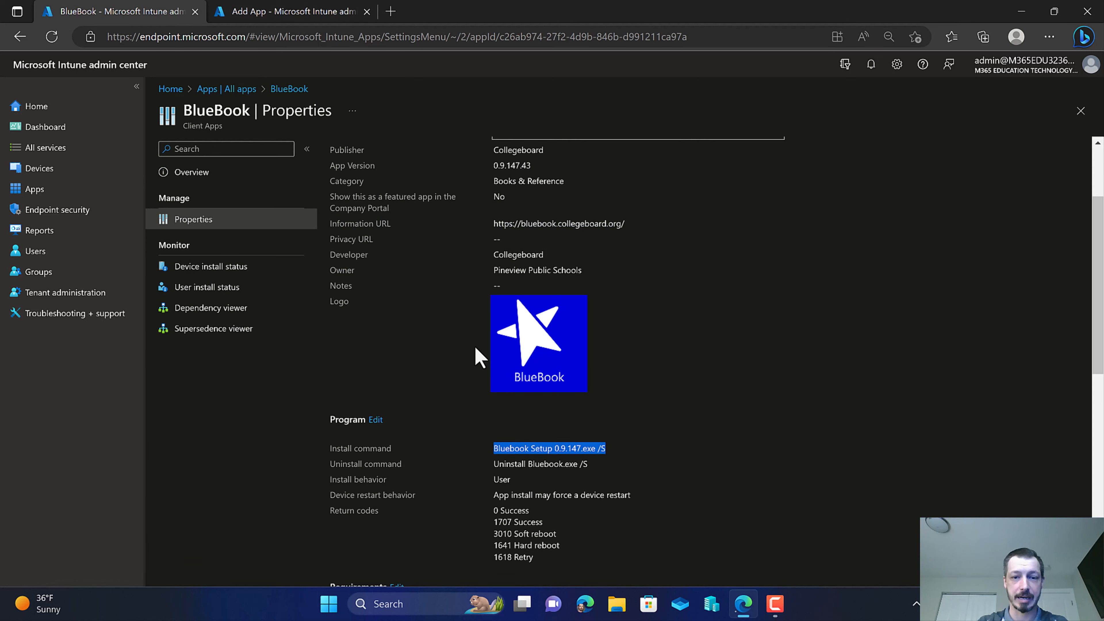
{"action": "left_click", "coordinate": [585, 464]}
{"action": "left_click_drag", "start_coordinate": [586, 464], "coordinate": [493, 468]}
{"action": "key", "text": "ctrl+c"}
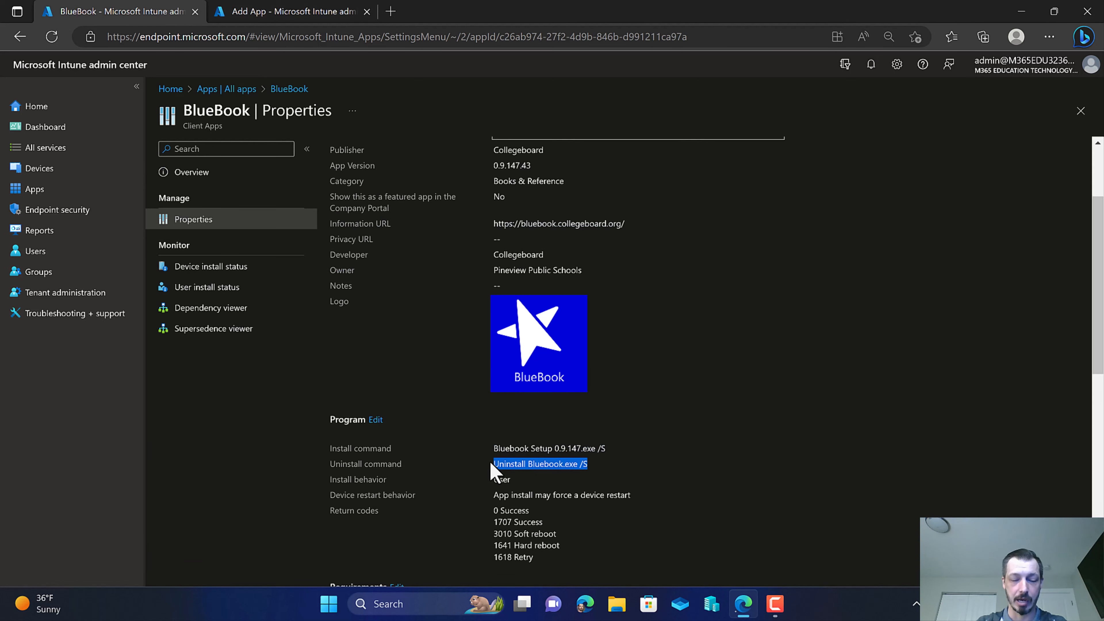
{"action": "left_click", "coordinate": [290, 11]}
{"action": "left_click", "coordinate": [357, 242]}
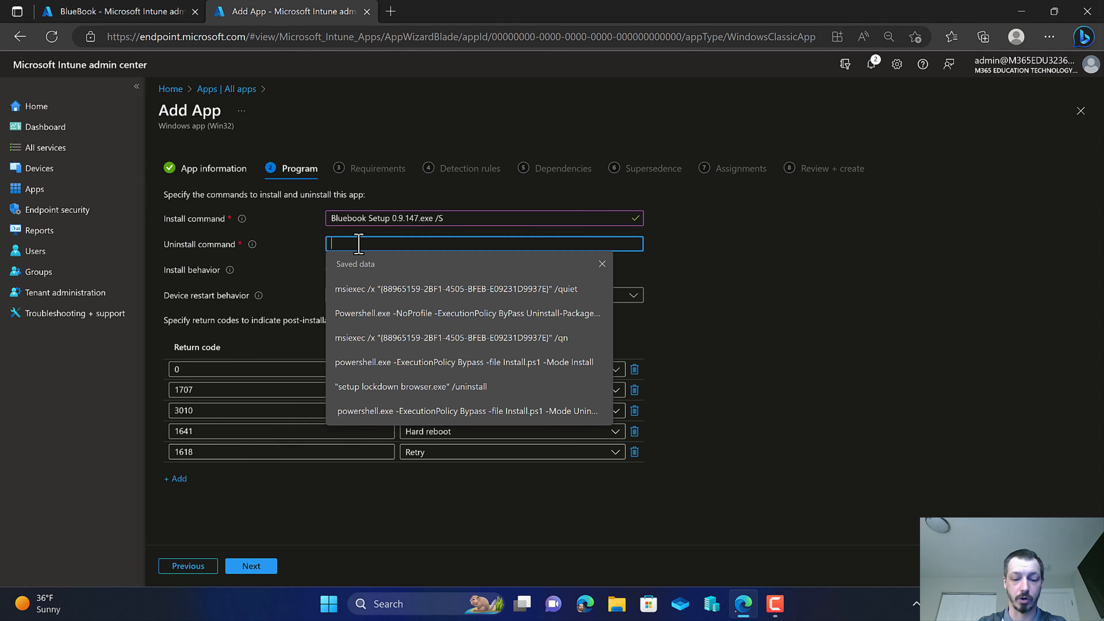
{"action": "key", "text": "ctrl+v"}
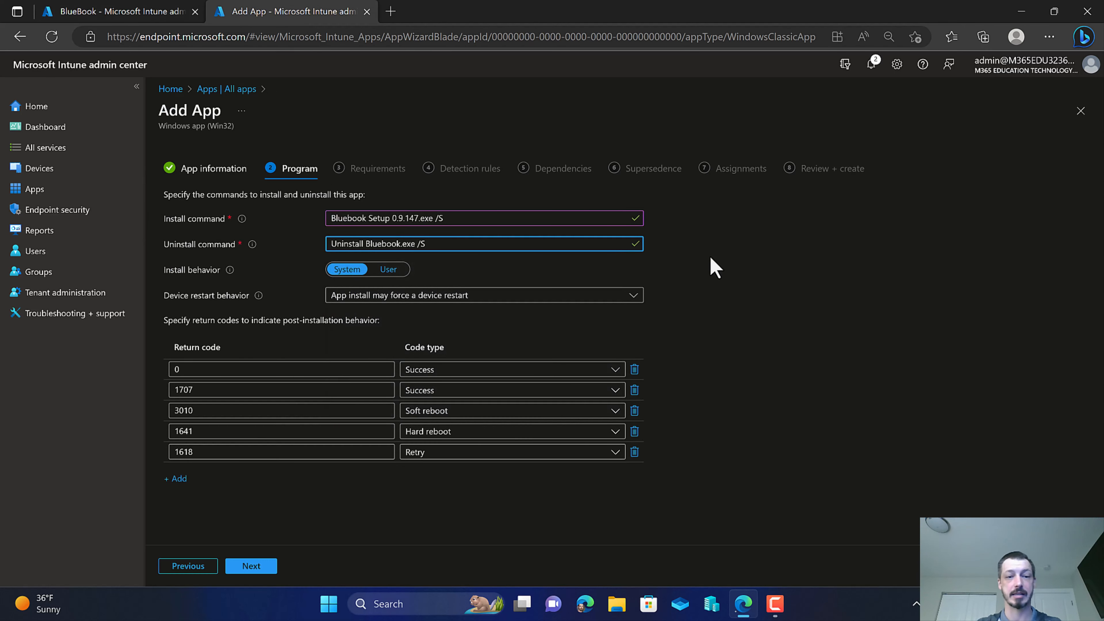
Continue to the Requirements page and set the operating system architecture to 64-bit.
{"action": "left_click", "coordinate": [715, 267]}
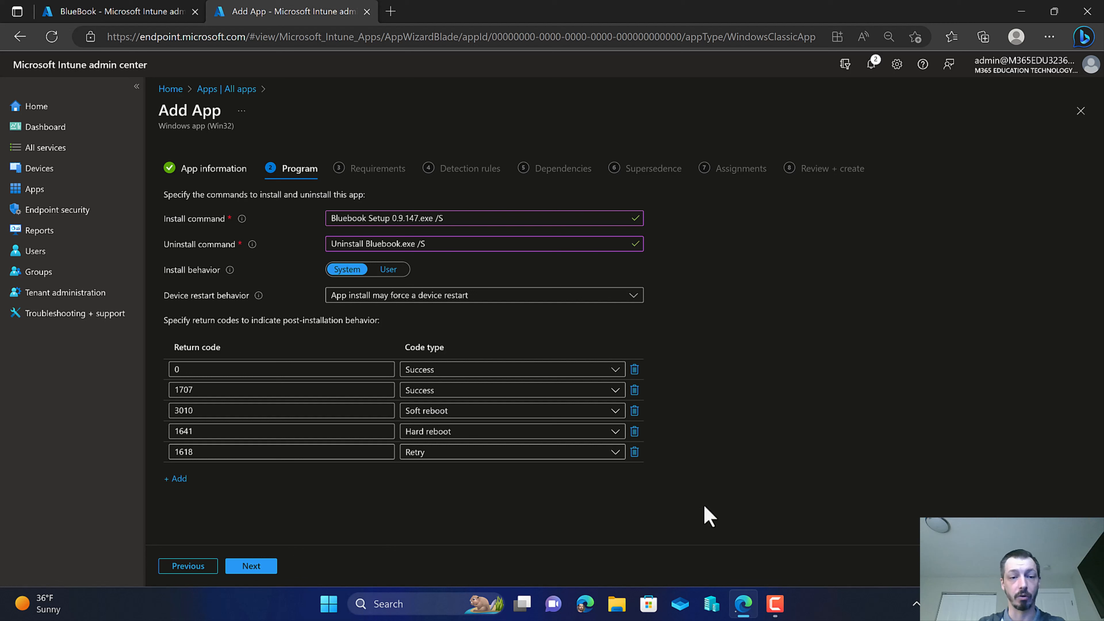
{"action": "left_click", "coordinate": [270, 565]}
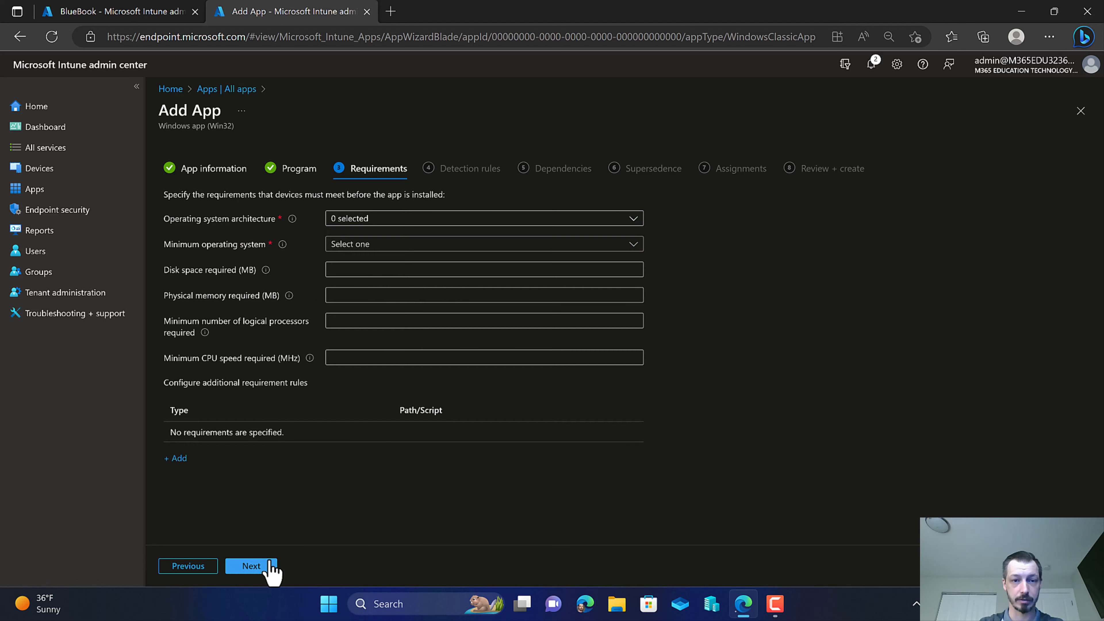
{"action": "left_click", "coordinate": [382, 220]}
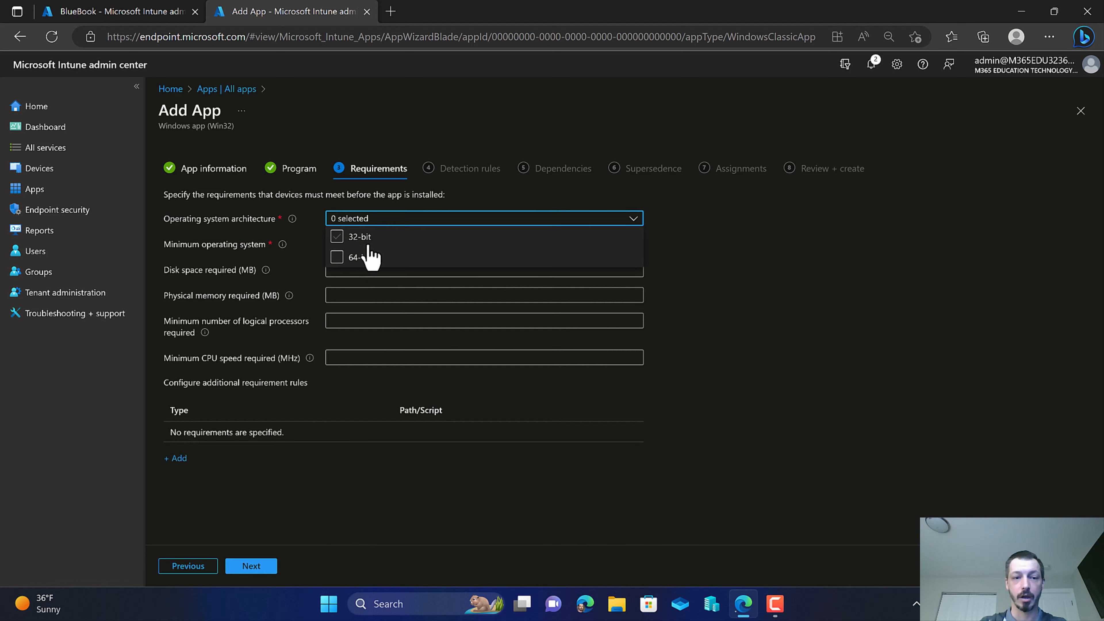
{"action": "left_click", "coordinate": [354, 257]}
{"action": "left_click", "coordinate": [268, 233]}
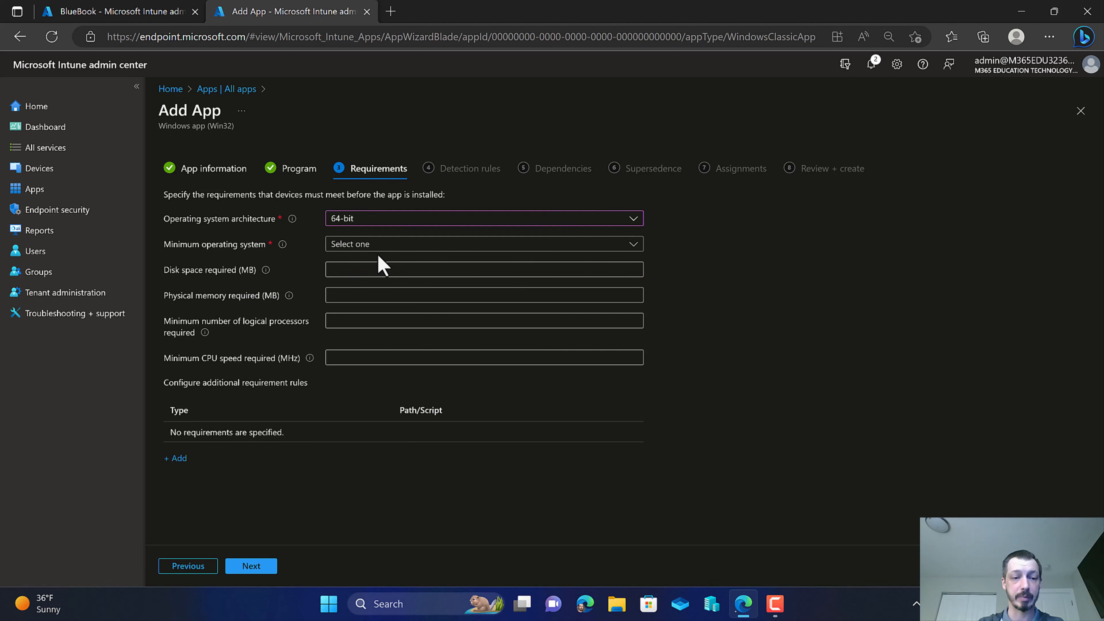
Set the minimum operating system to Windows 10 2004 and the required disk space to 25 MB.
{"action": "left_click", "coordinate": [400, 249]}
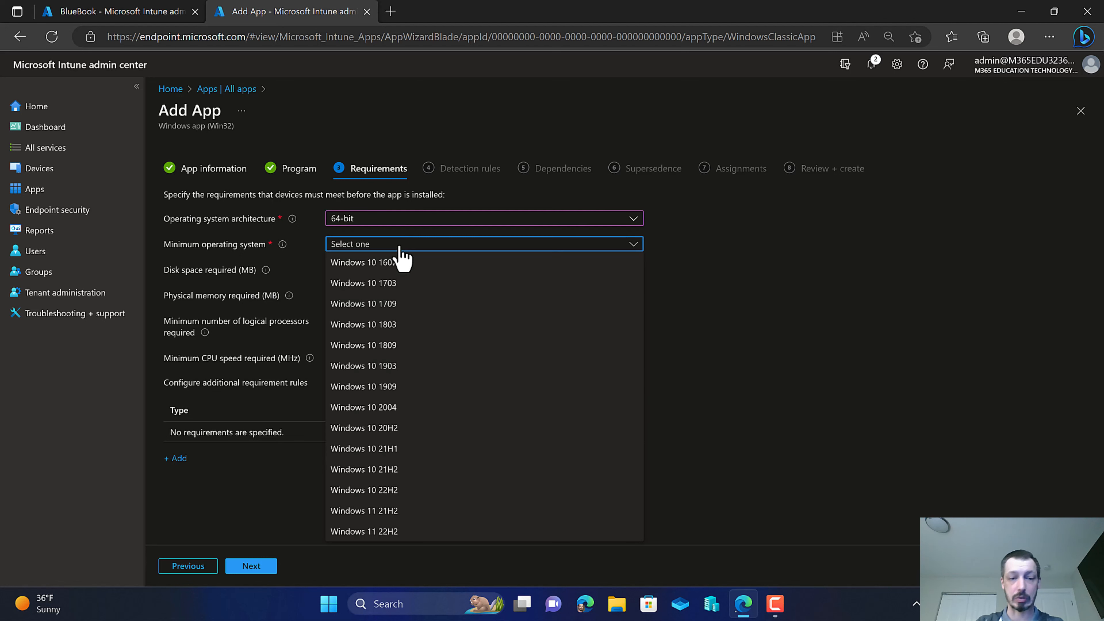
{"action": "left_click", "coordinate": [391, 407]}
{"action": "left_click", "coordinate": [388, 270]}
{"action": "type", "text": "25"}
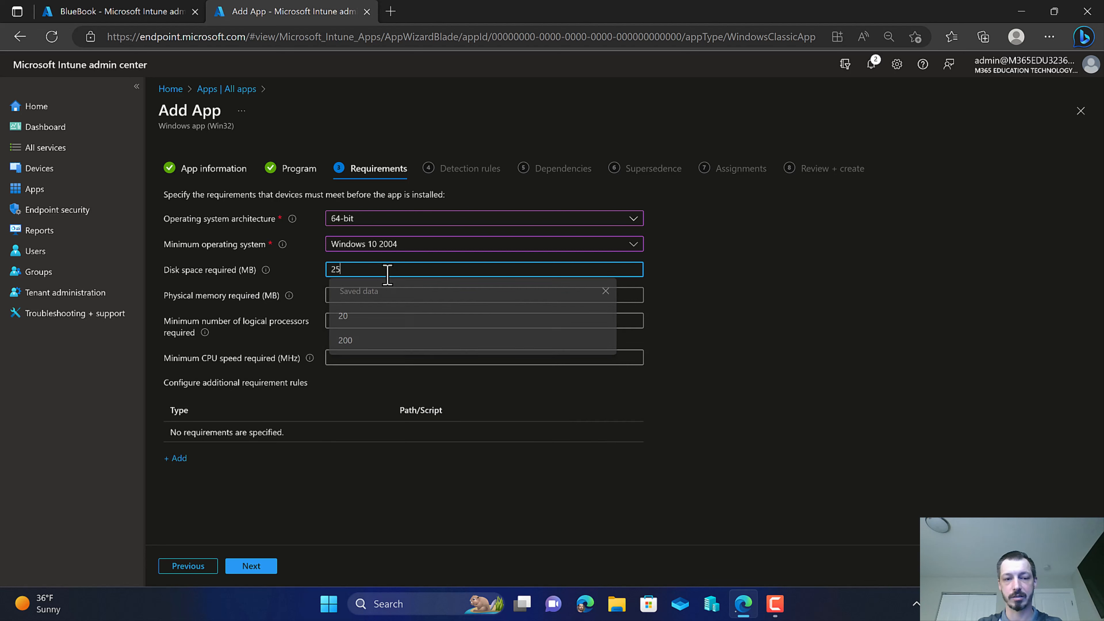
{"action": "left_click", "coordinate": [795, 326]}
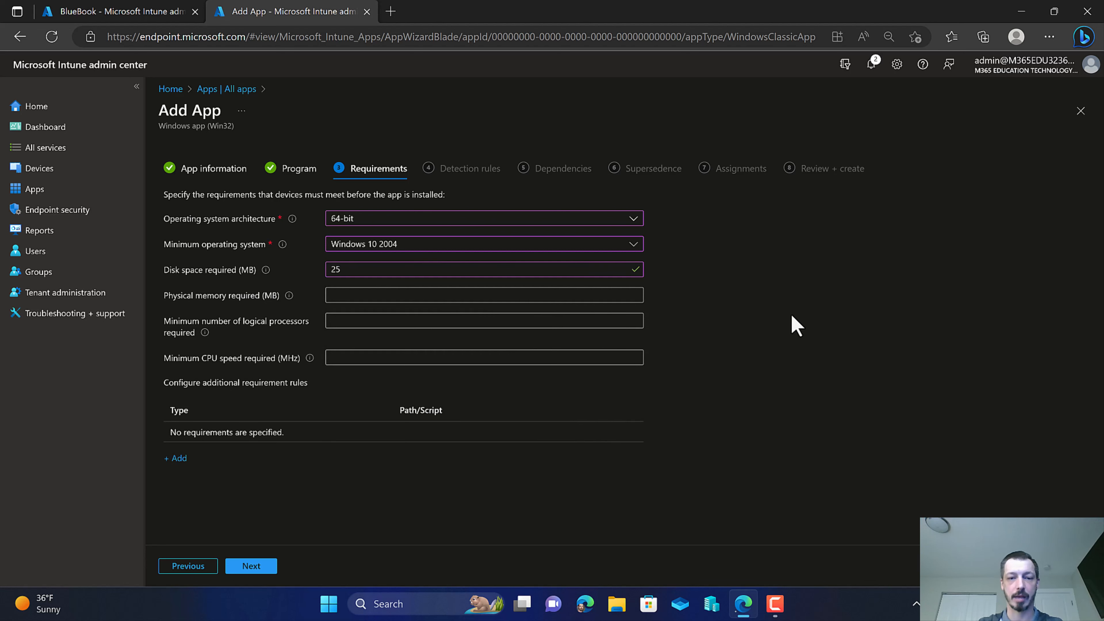
Continue to Detection rules, choose manual configuration, and start a new File-type detection rule.
{"action": "left_click", "coordinate": [248, 568]}
{"action": "left_click", "coordinate": [376, 221]}
{"action": "left_click", "coordinate": [382, 237]}
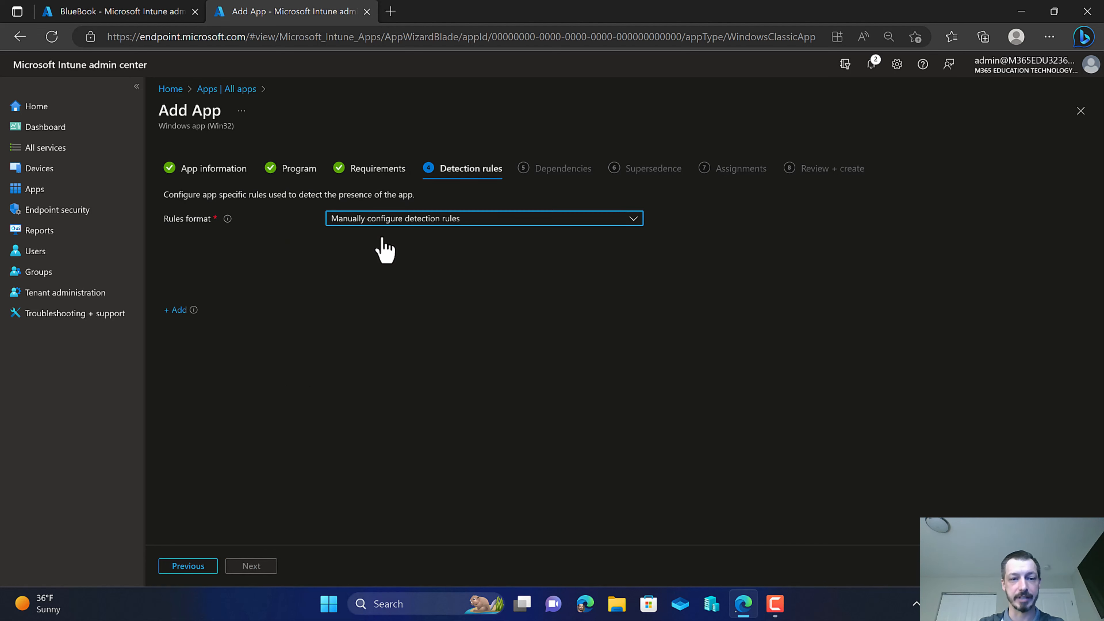
{"action": "left_click", "coordinate": [176, 298]}
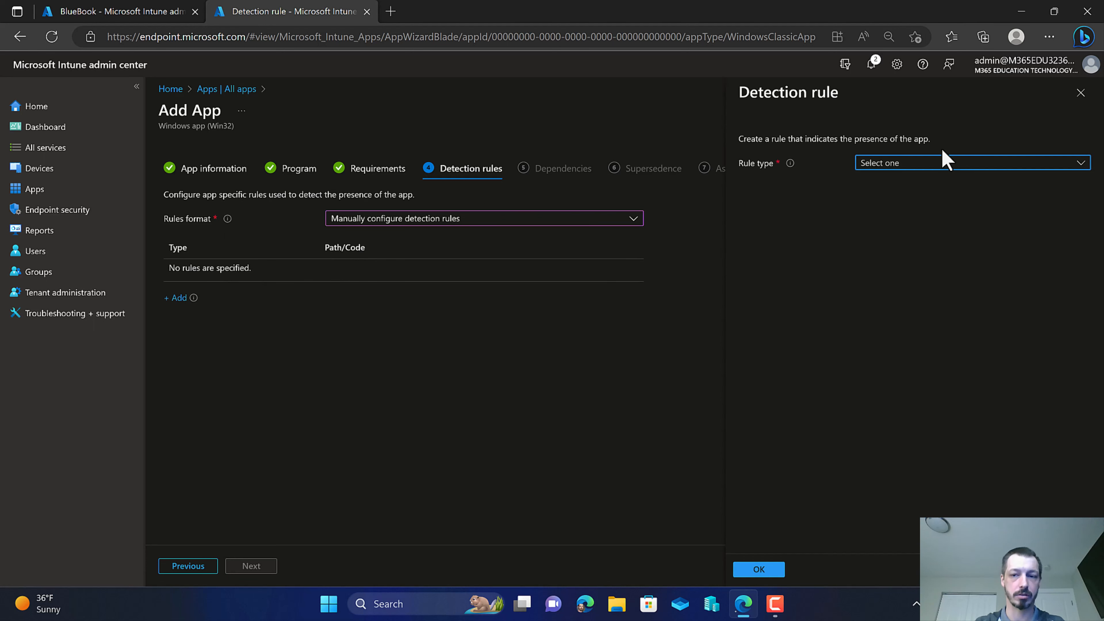
{"action": "left_click", "coordinate": [935, 168]}
{"action": "left_click", "coordinate": [917, 207]}
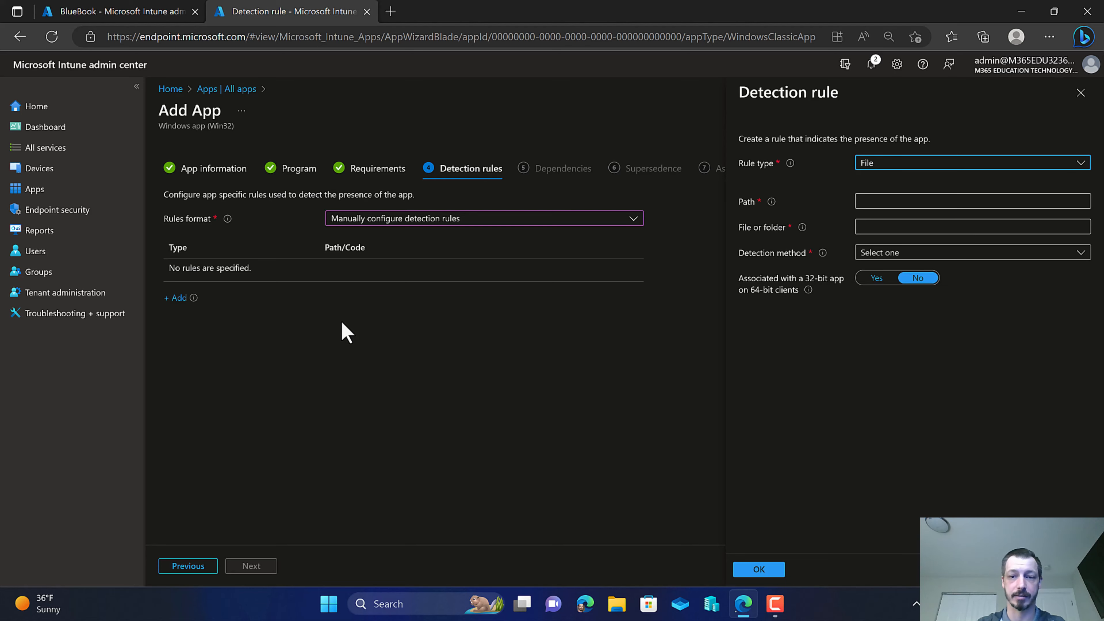
Copy the existing app's detection path and paste it as the rule path C:\Users\%username%\AppData\Local\Programs\bluebook\.
{"action": "left_click", "coordinate": [63, 11]}
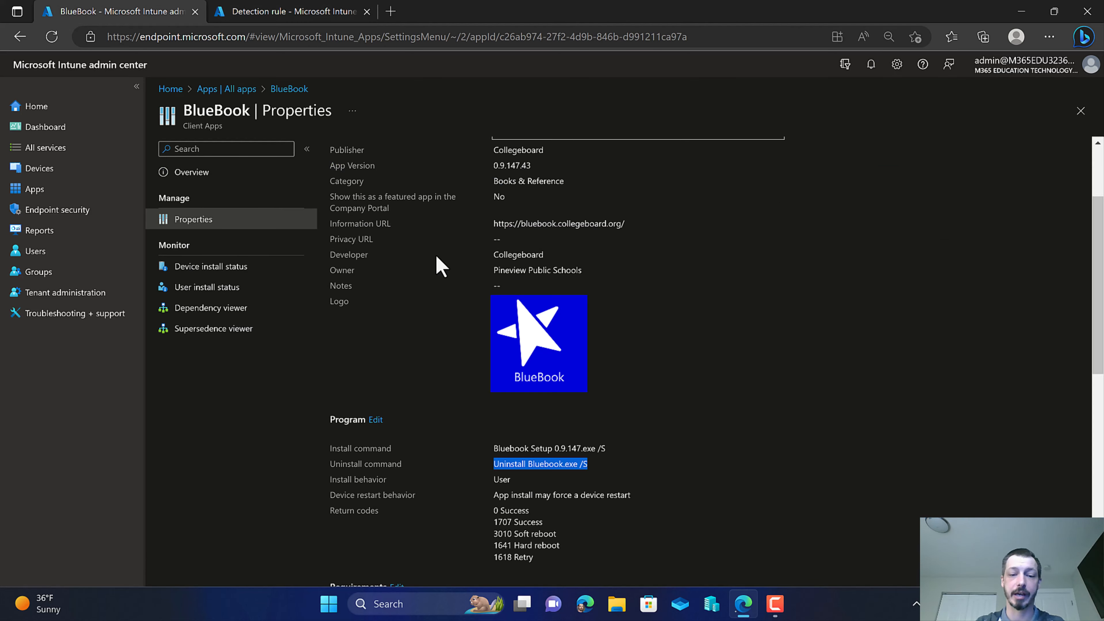
{"action": "scroll", "coordinate": [500, 393], "scroll_direction": "down", "scroll_amount": 10}
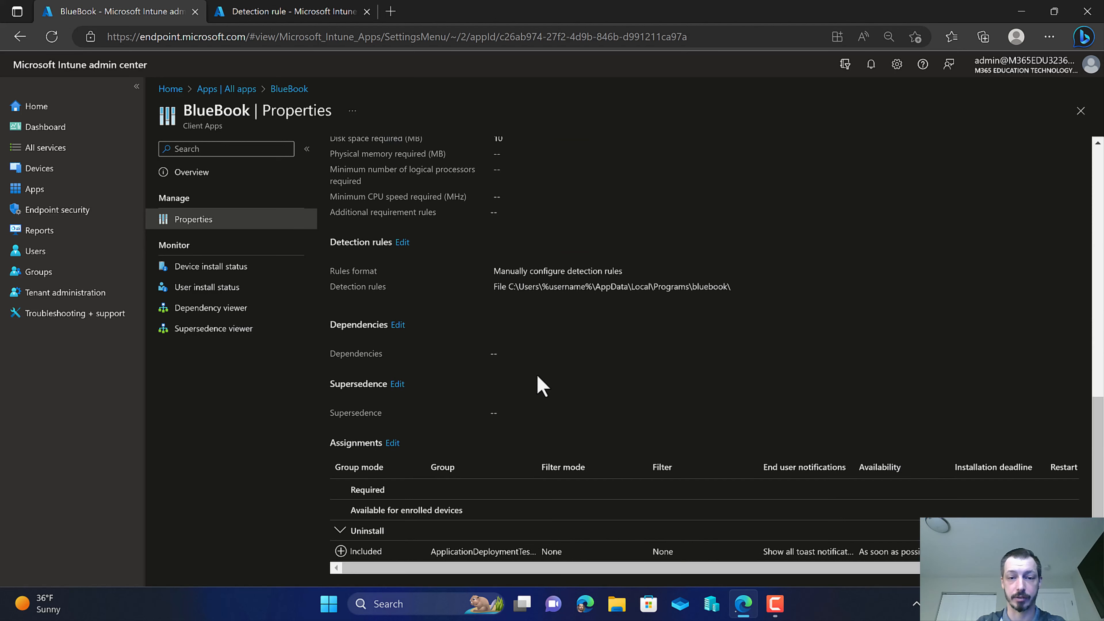
{"action": "left_click", "coordinate": [402, 243]}
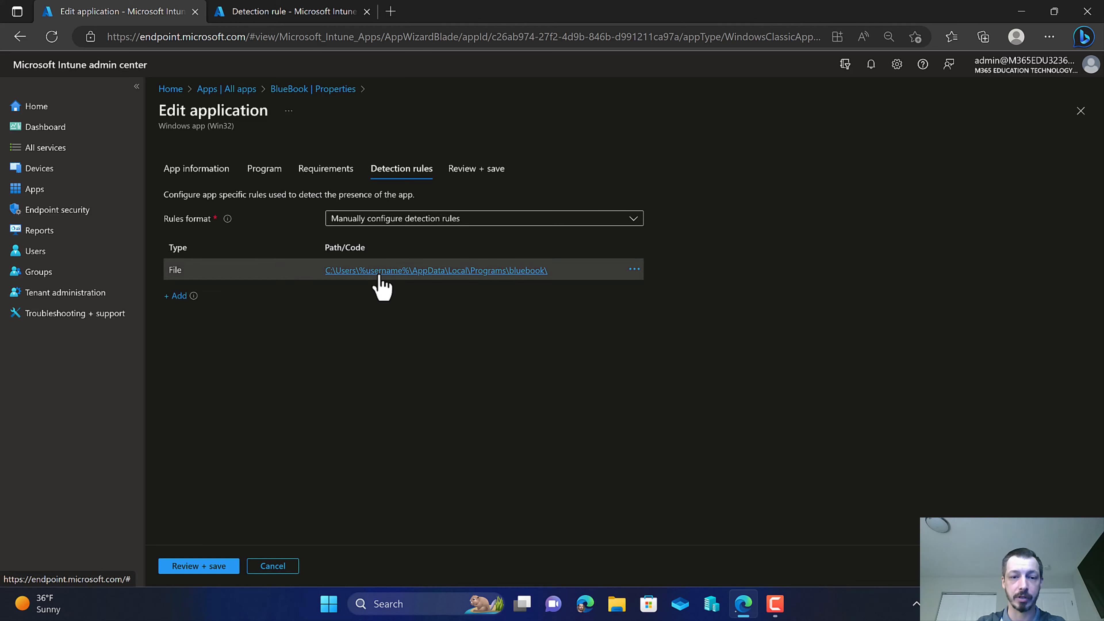
{"action": "left_click", "coordinate": [382, 272]}
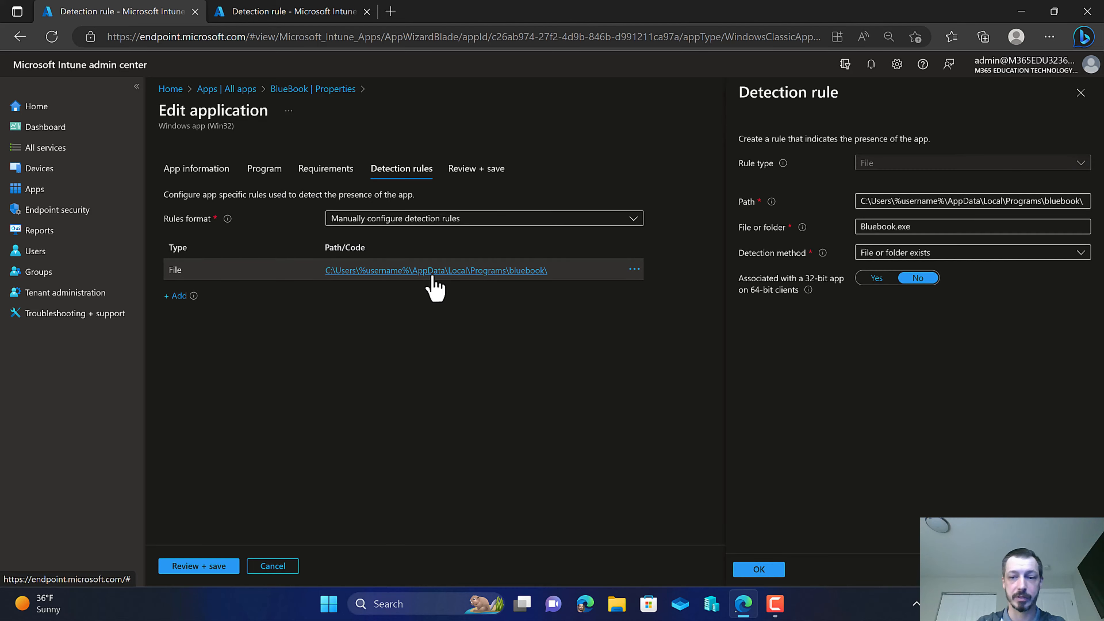
{"action": "triple_click", "coordinate": [895, 204]}
{"action": "key", "text": "ctrl+c"}
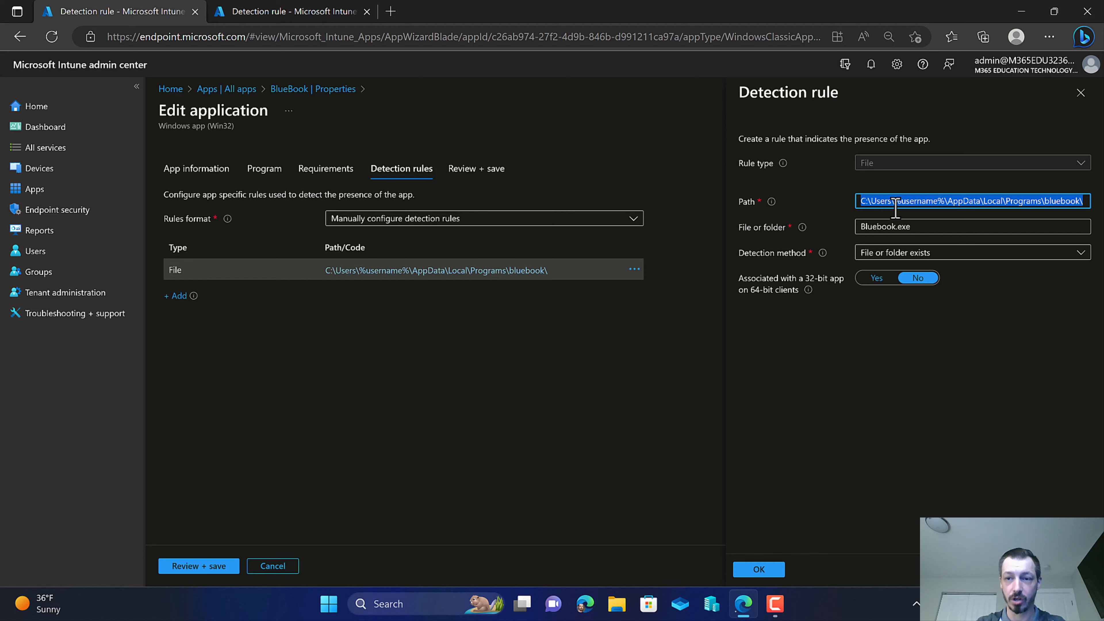
{"action": "left_click", "coordinate": [334, 11]}
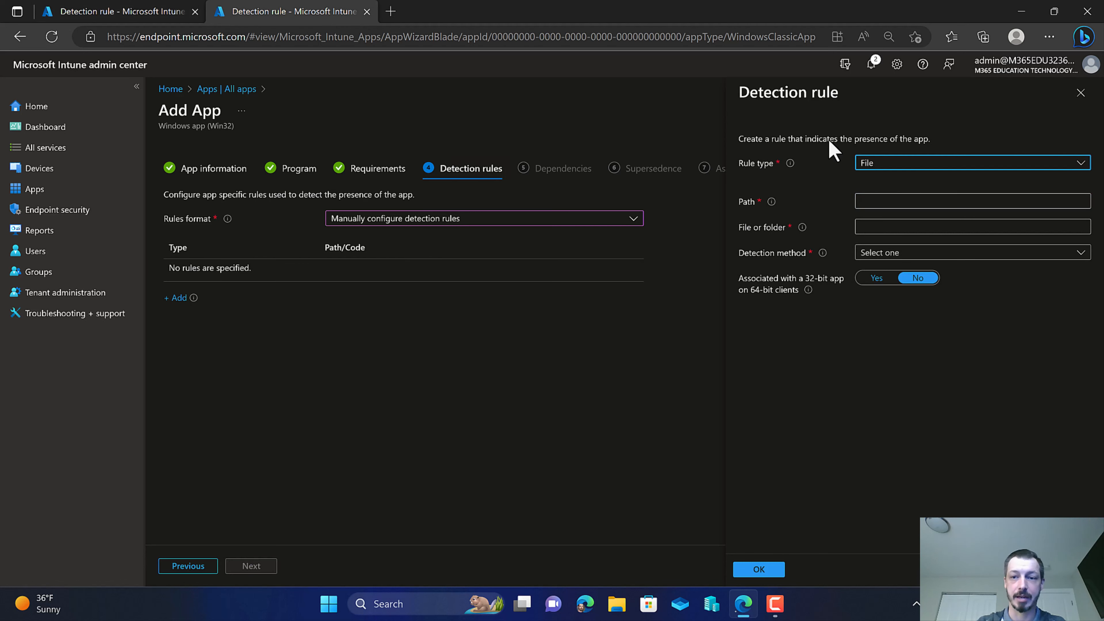
{"action": "left_click", "coordinate": [901, 201]}
{"action": "key", "text": "ctrl+v"}
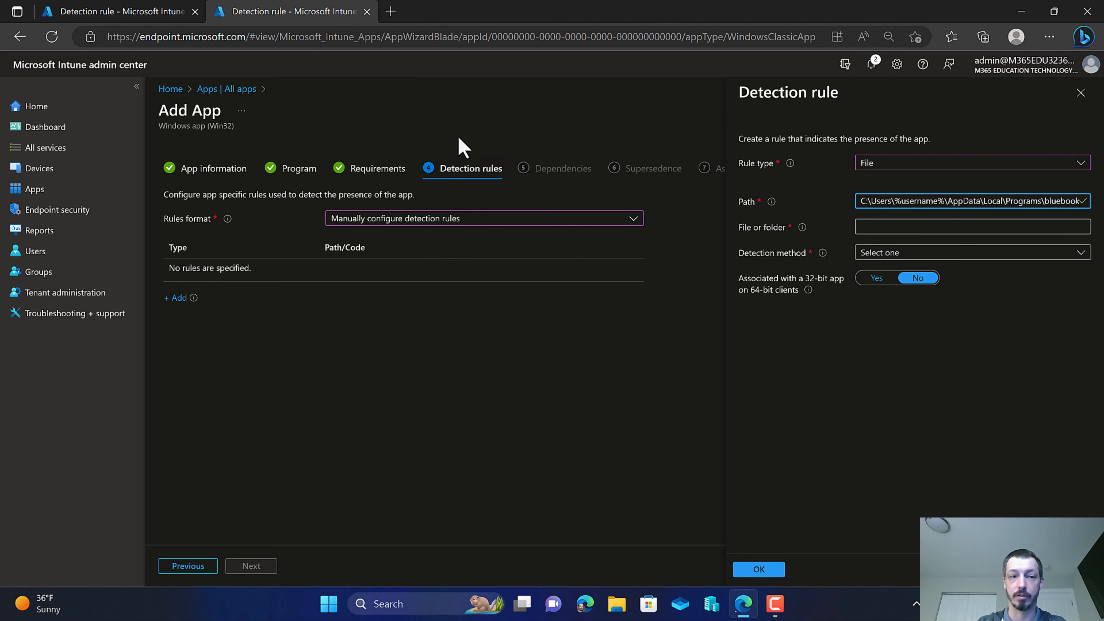
Copy the existing app's detection file name and enter Bluebook.exe as the file or folder.
{"action": "left_click", "coordinate": [116, 11]}
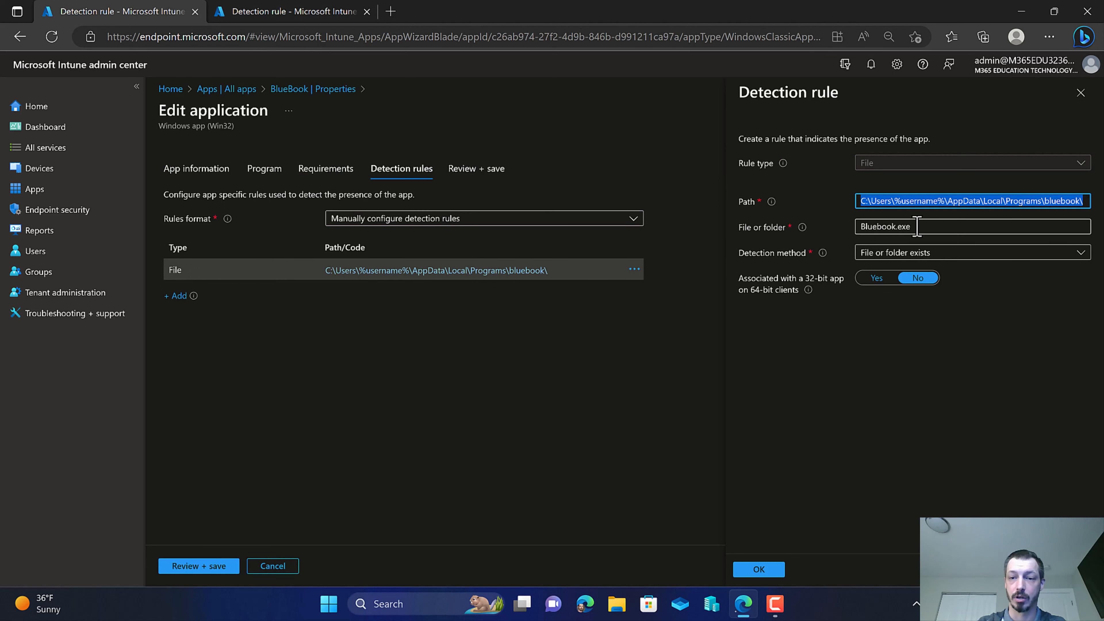
{"action": "left_click_drag", "start_coordinate": [917, 227], "coordinate": [838, 229]}
{"action": "key", "text": "ctrl+c"}
{"action": "left_click", "coordinate": [240, 8]}
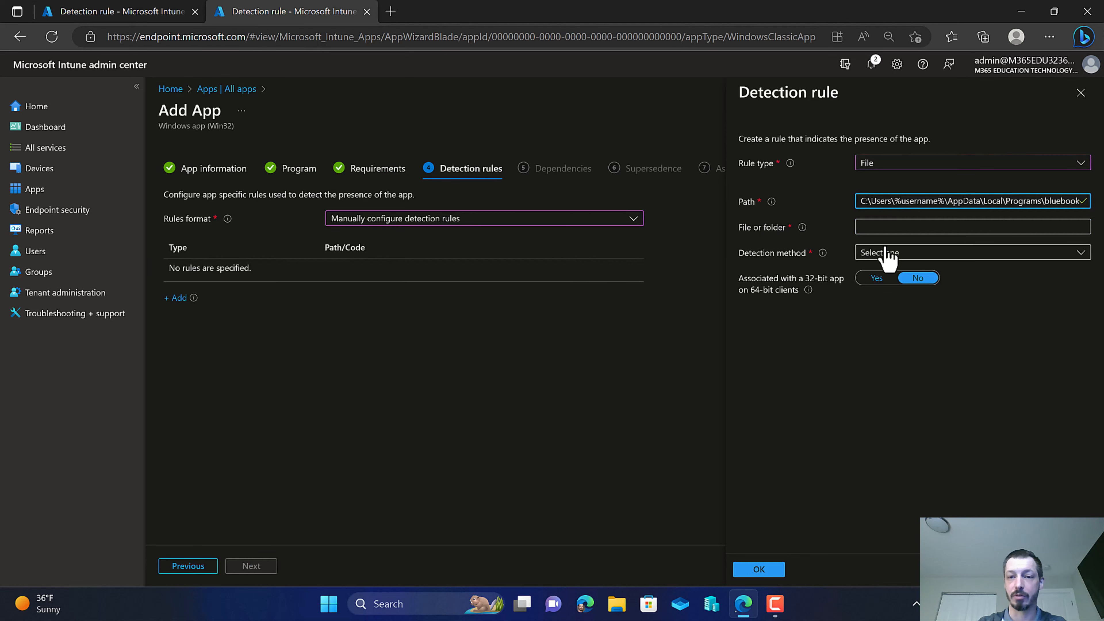
{"action": "left_click", "coordinate": [882, 226]}
{"action": "key", "text": "ctrl+v"}
Set the detection method to File or folder exists and save the detection rule.
{"action": "left_click", "coordinate": [187, 9]}
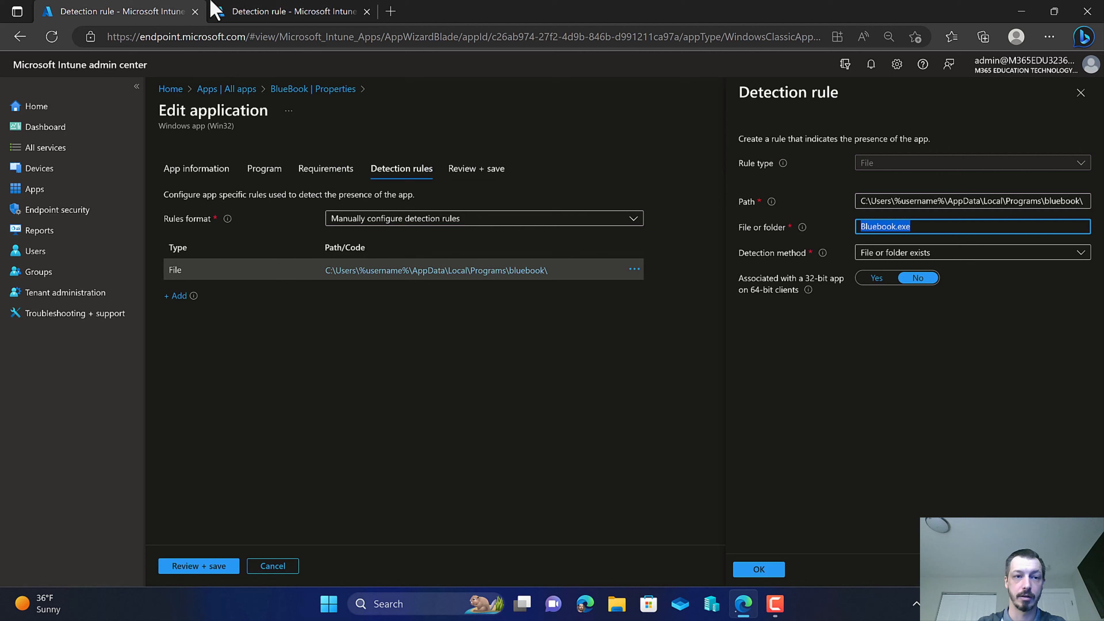
{"action": "left_click", "coordinate": [239, 10]}
{"action": "left_click", "coordinate": [919, 255]}
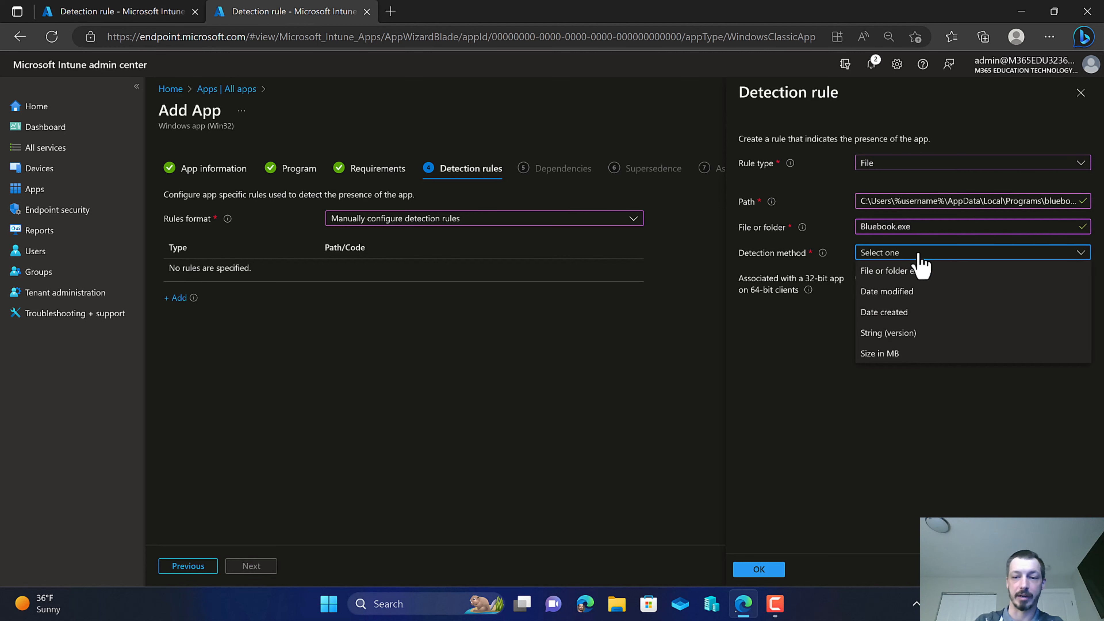
{"action": "left_click", "coordinate": [917, 271]}
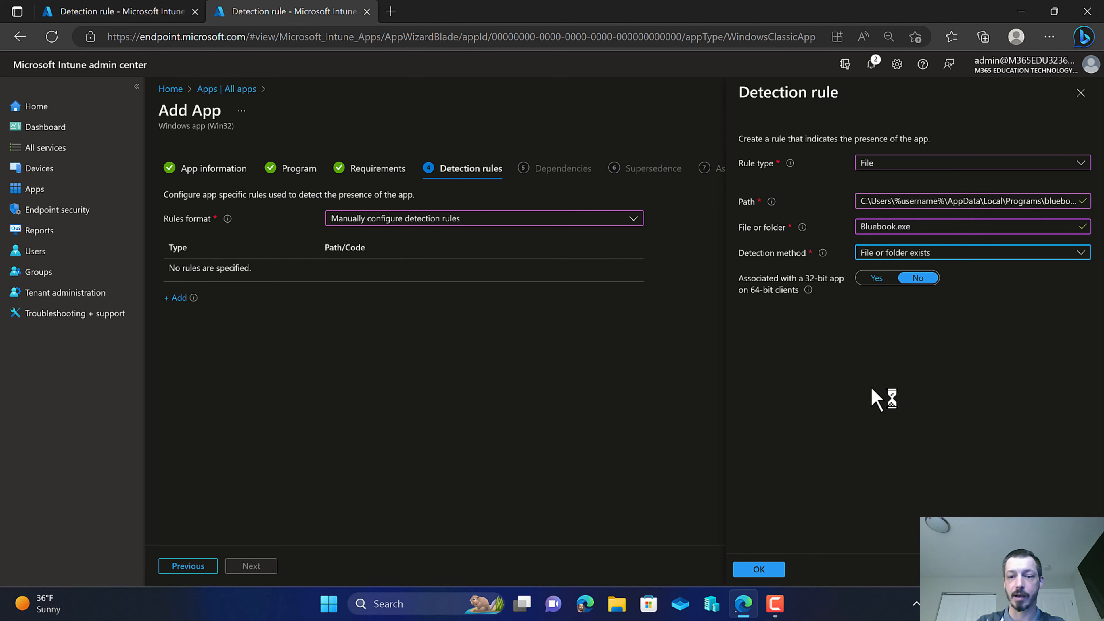
{"action": "left_click", "coordinate": [762, 572]}
Skip the Dependencies and Supersedence pages and continue to Assignments.
{"action": "left_click", "coordinate": [267, 566]}
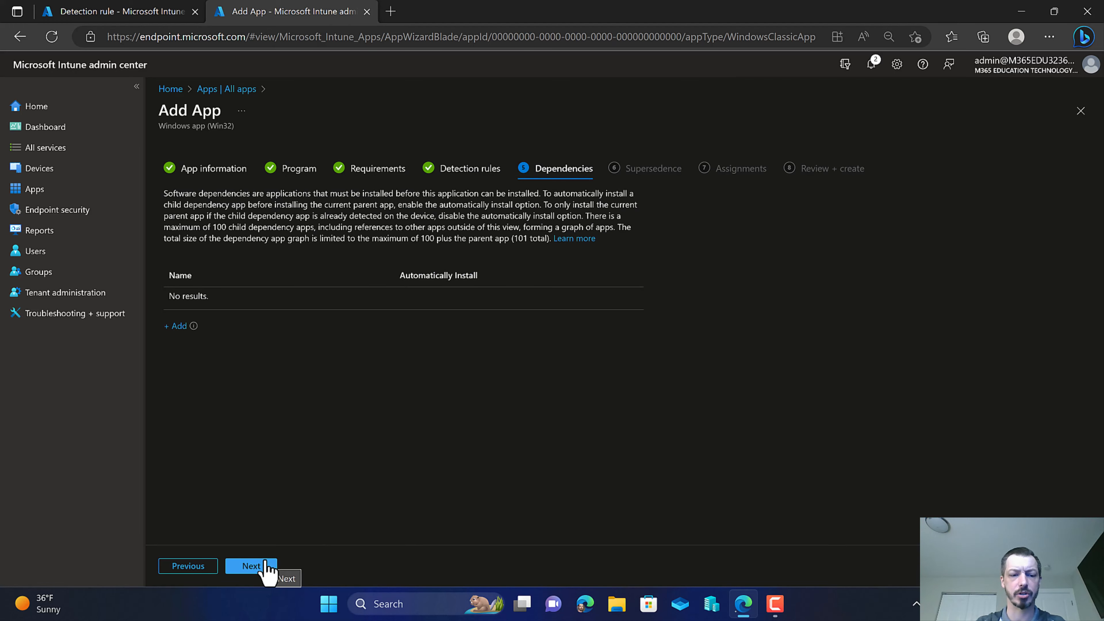
{"action": "left_click", "coordinate": [266, 566]}
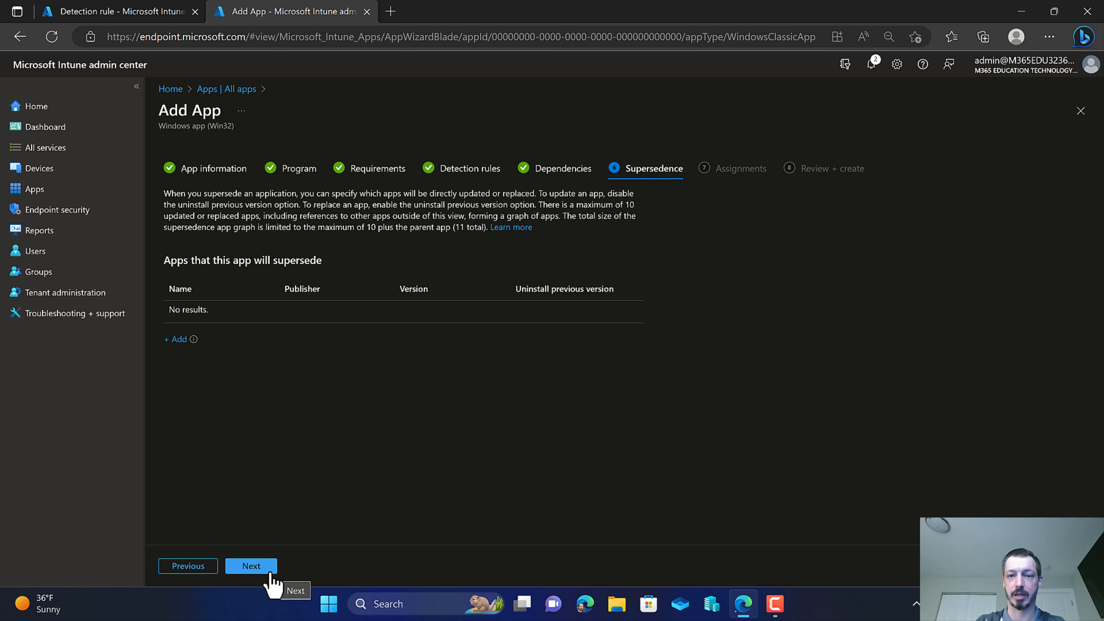
{"action": "left_click", "coordinate": [256, 567]}
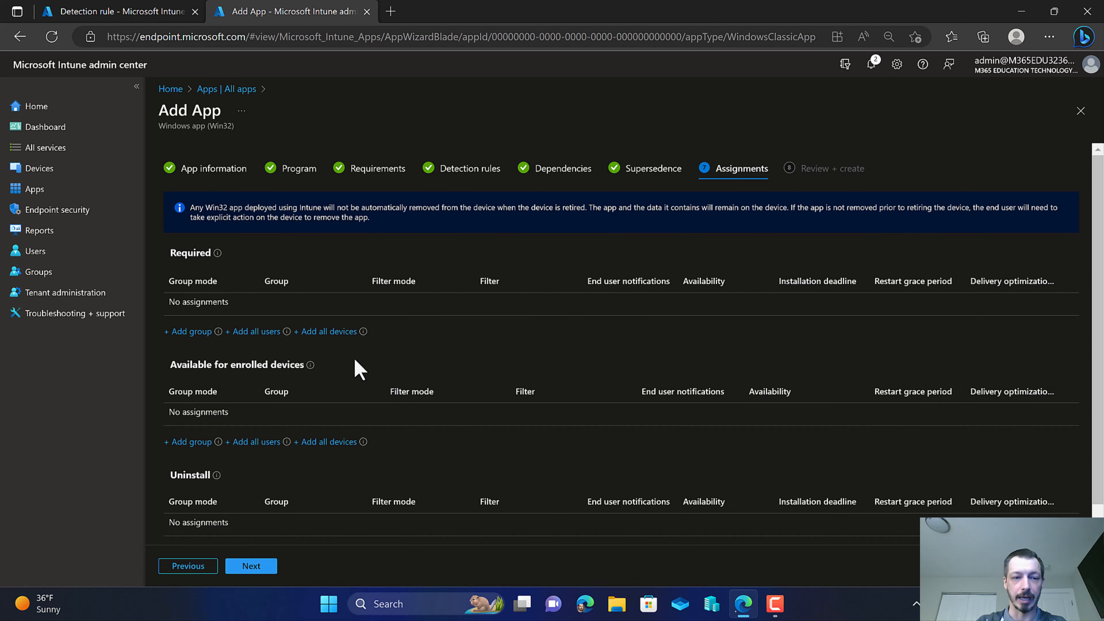
Assign the app as Required to the ApplicationDeploymentTesting group found by searching appli.
{"action": "left_click", "coordinate": [187, 331]}
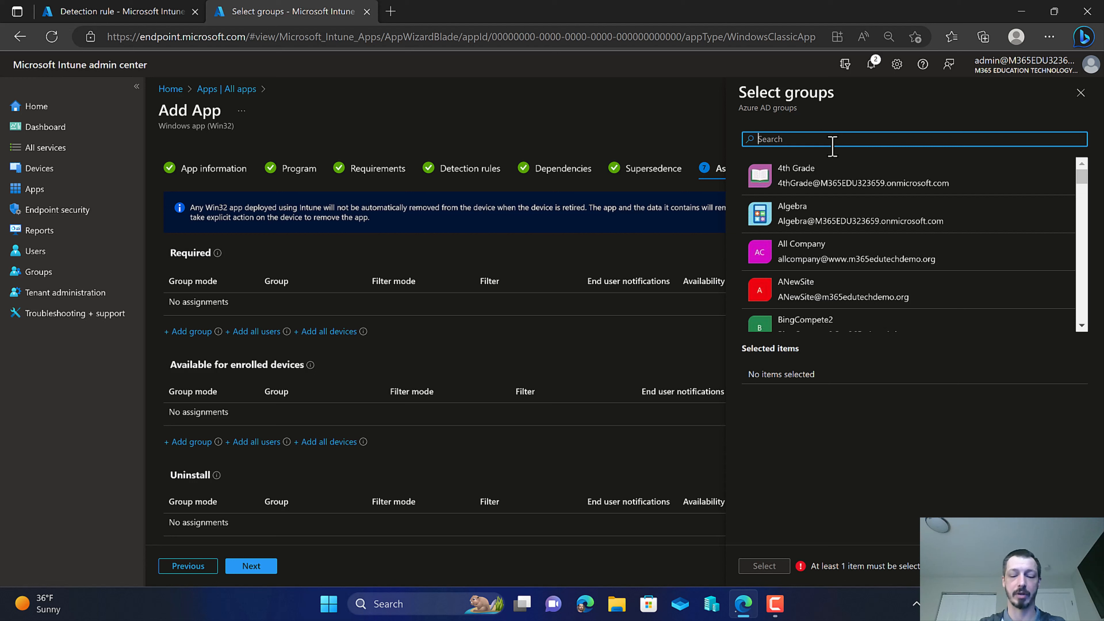
{"action": "type", "text": "appli"}
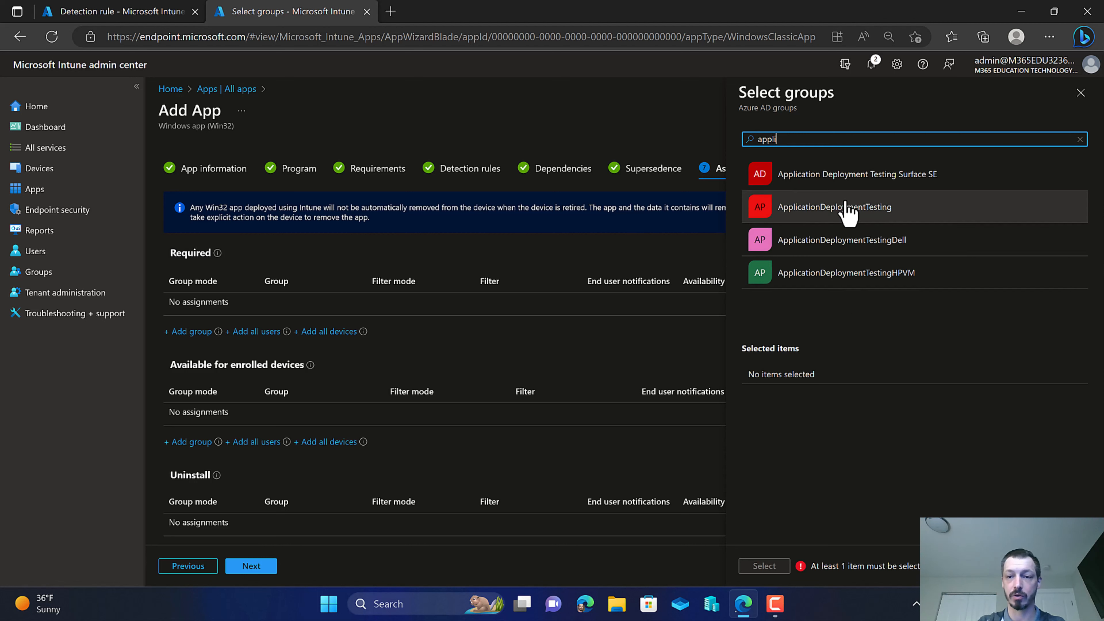
{"action": "left_click", "coordinate": [848, 208]}
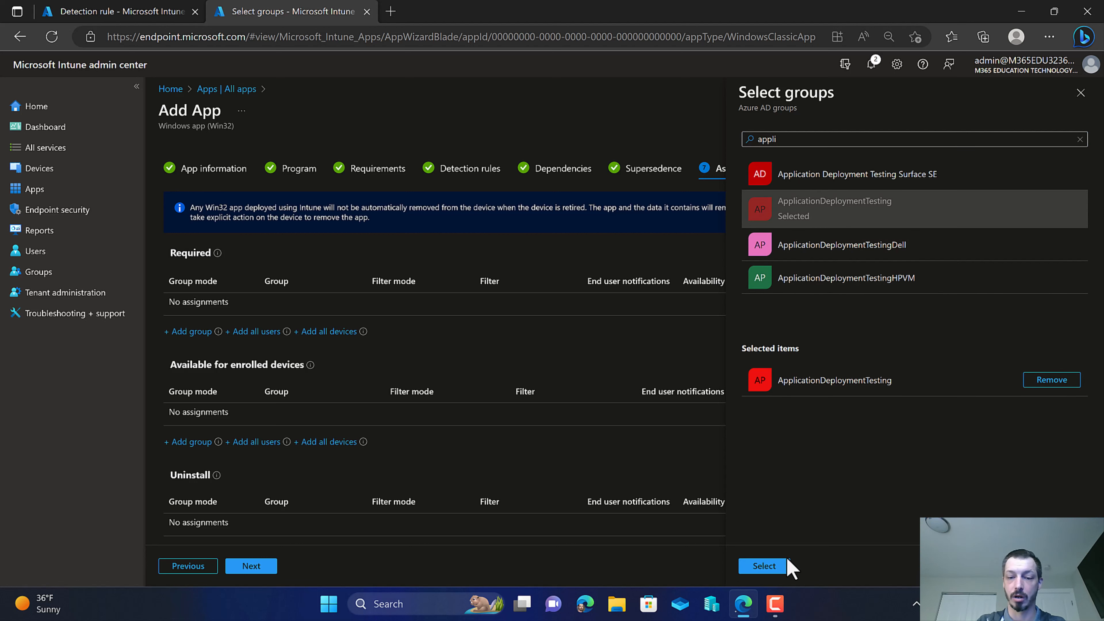
{"action": "left_click", "coordinate": [764, 566]}
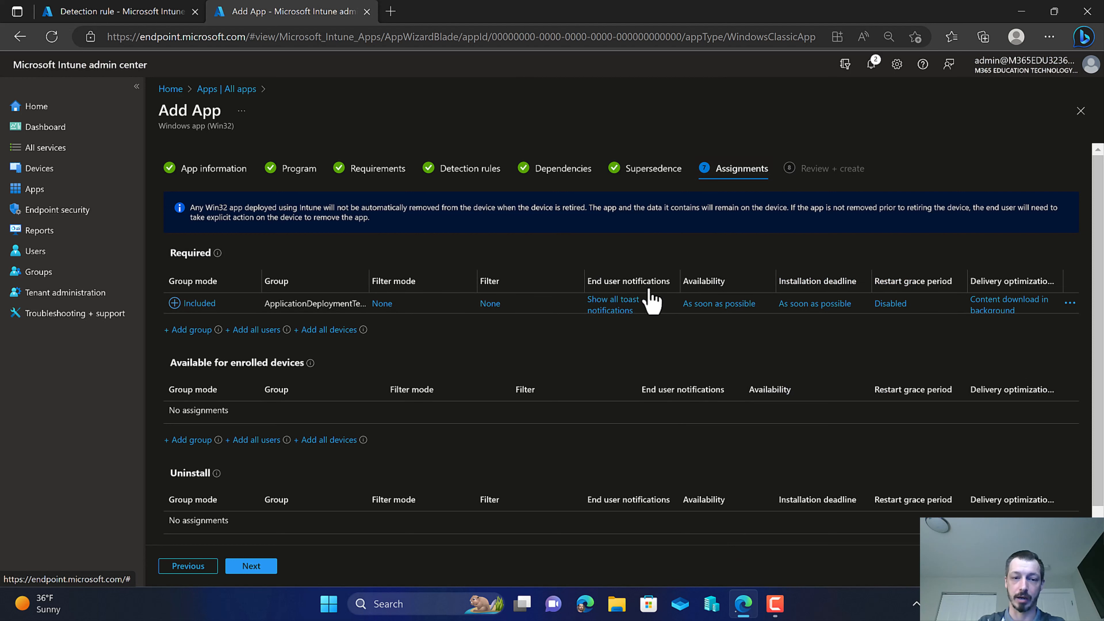